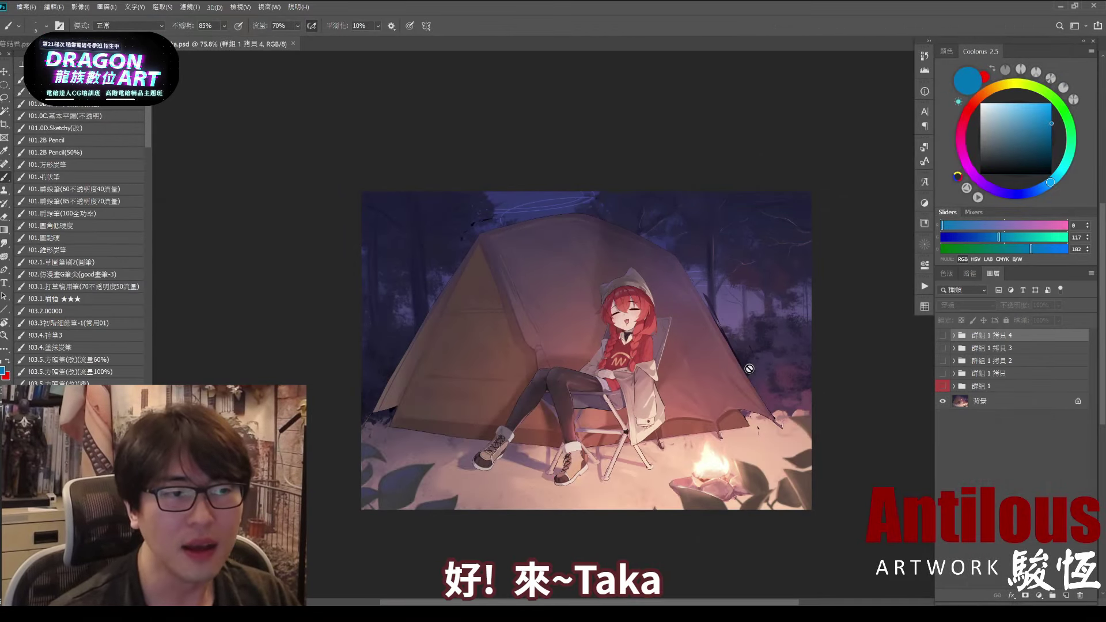
Step: Show the 群組 1 paintover group at about 78% zoom, panning the illustration slightly
key(ctrl+1)
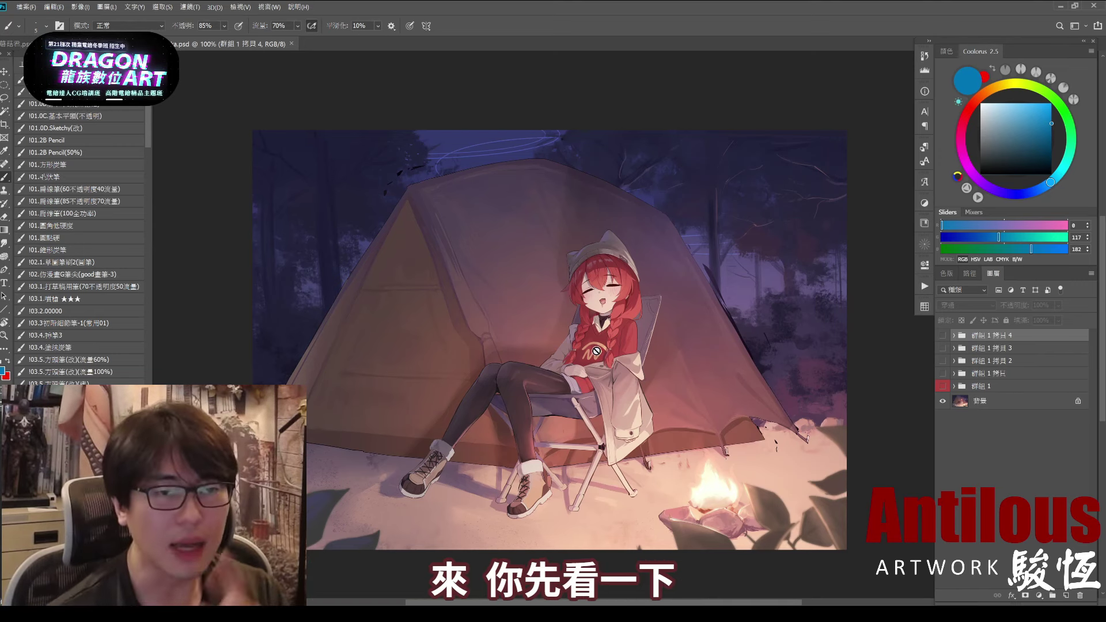
click(961, 383)
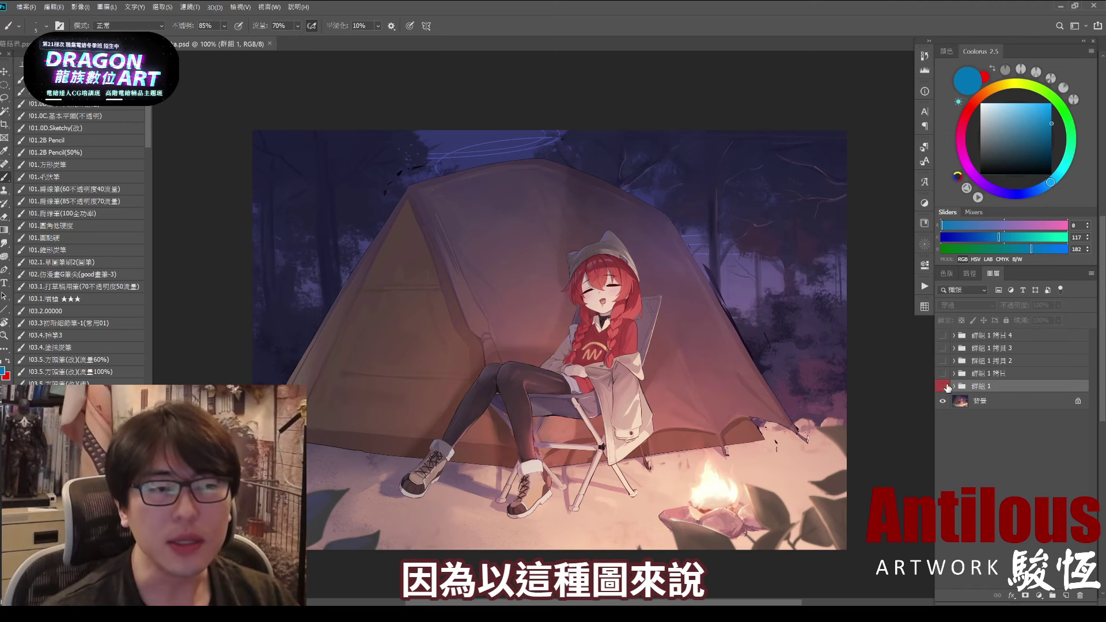
drag(843, 393, 782, 370)
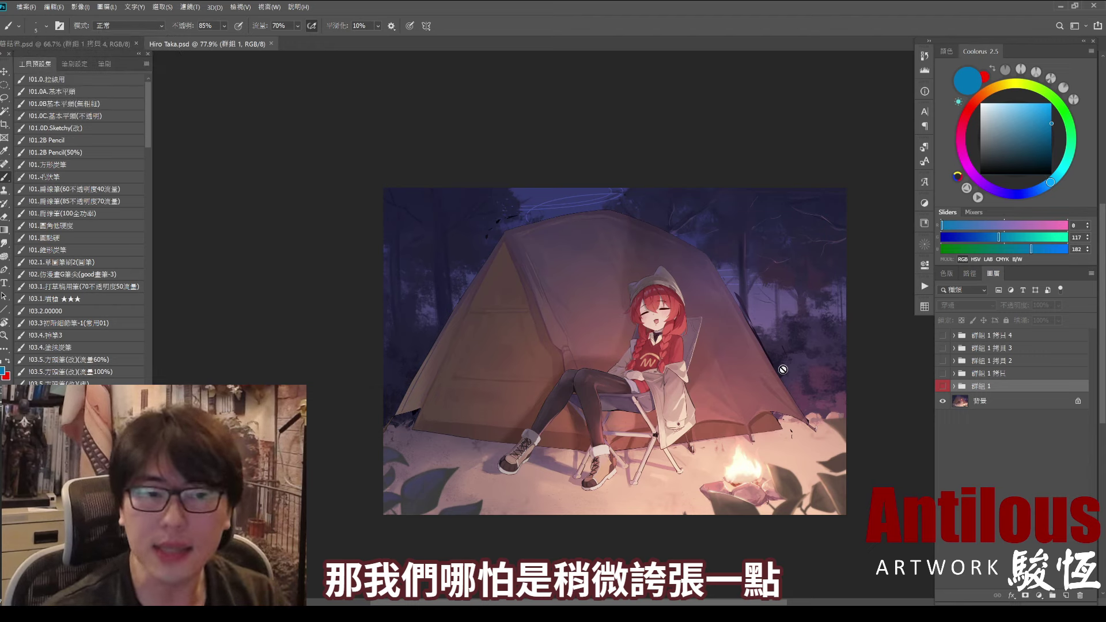
click(942, 387)
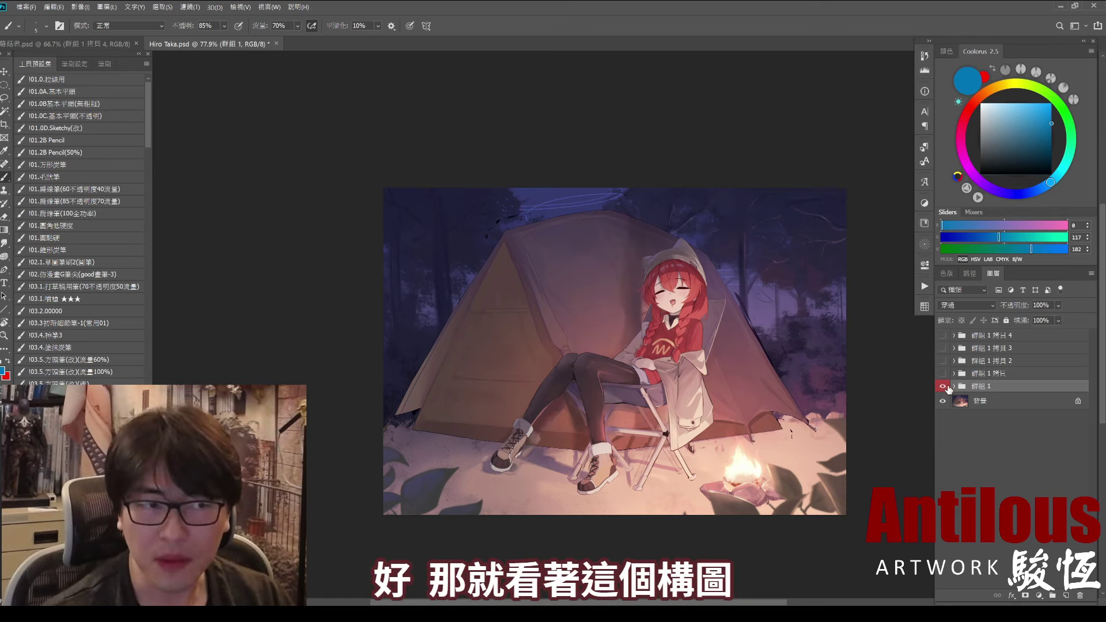
drag(738, 363, 771, 349)
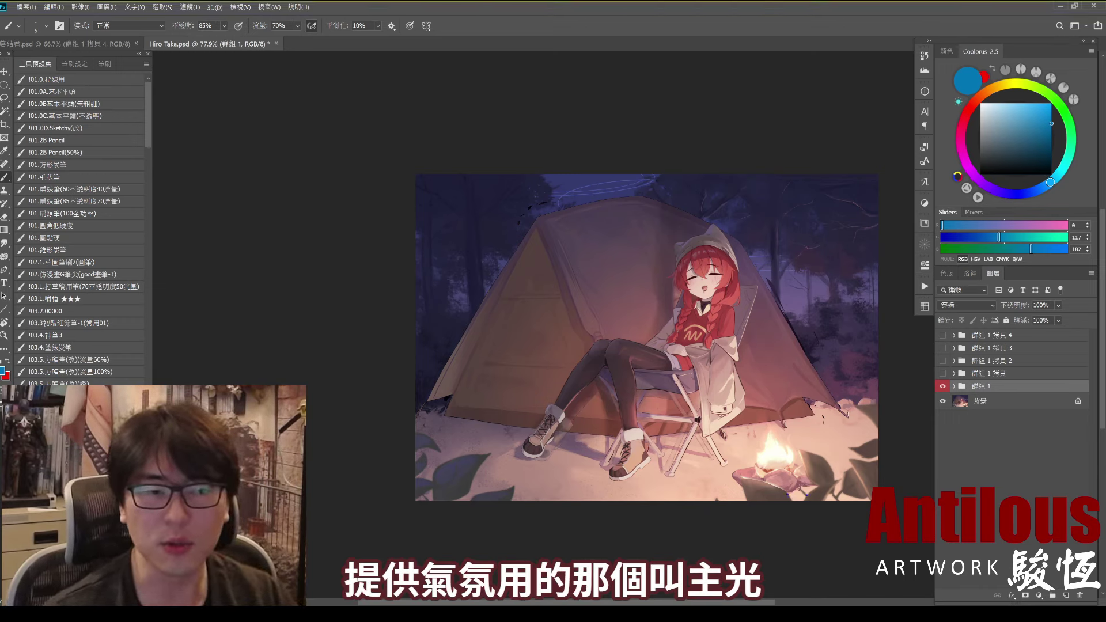
drag(783, 523, 797, 514)
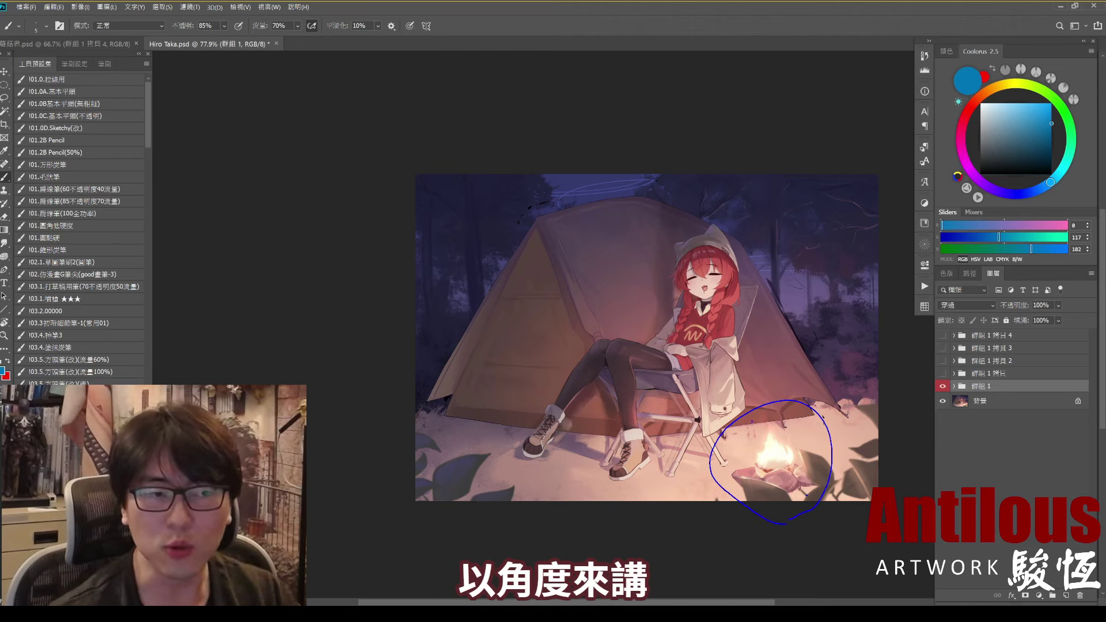
mouse_move(752, 423)
mouse_down()
mouse_move(739, 383)
mouse_move(723, 378)
mouse_up()
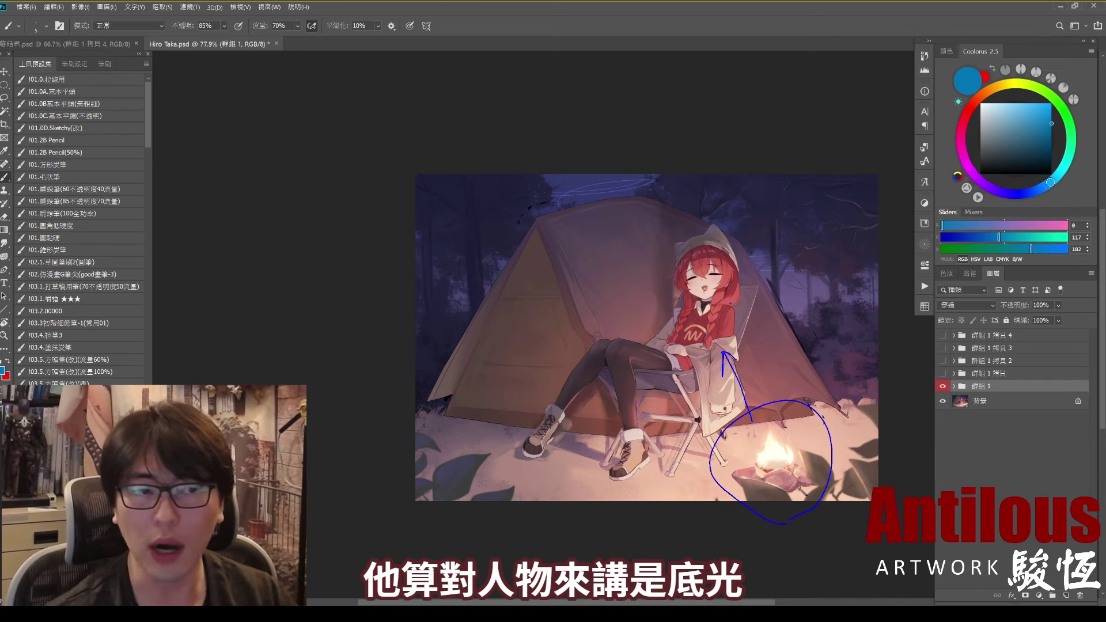
key(ctrl+z)
key(ctrl+z)
key(ctrl+z)
drag(689, 288, 692, 292)
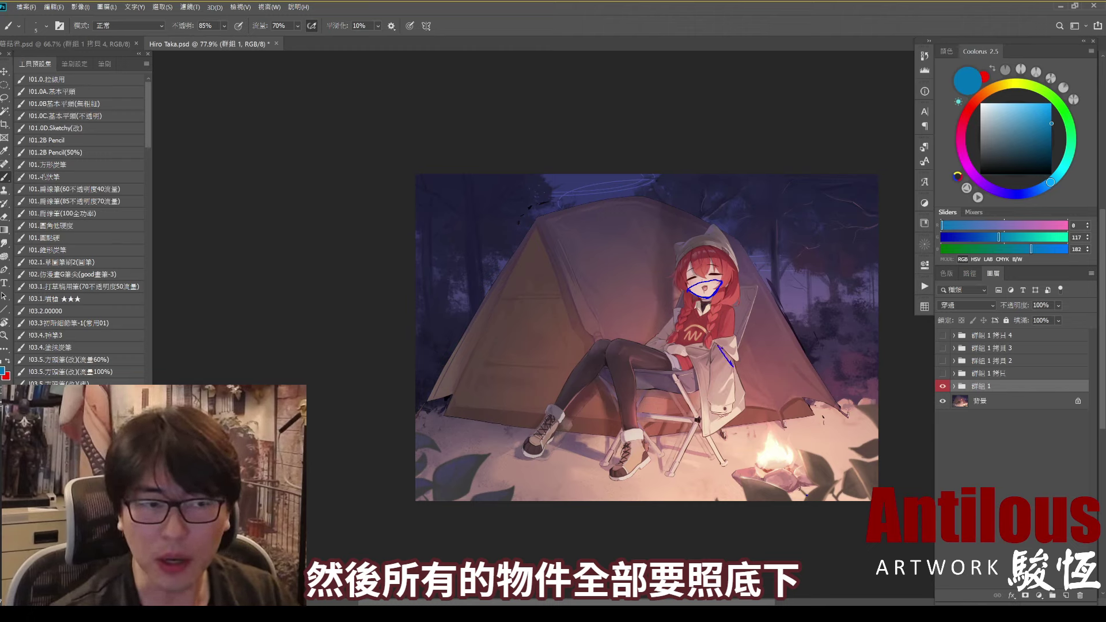
drag(731, 366, 719, 347)
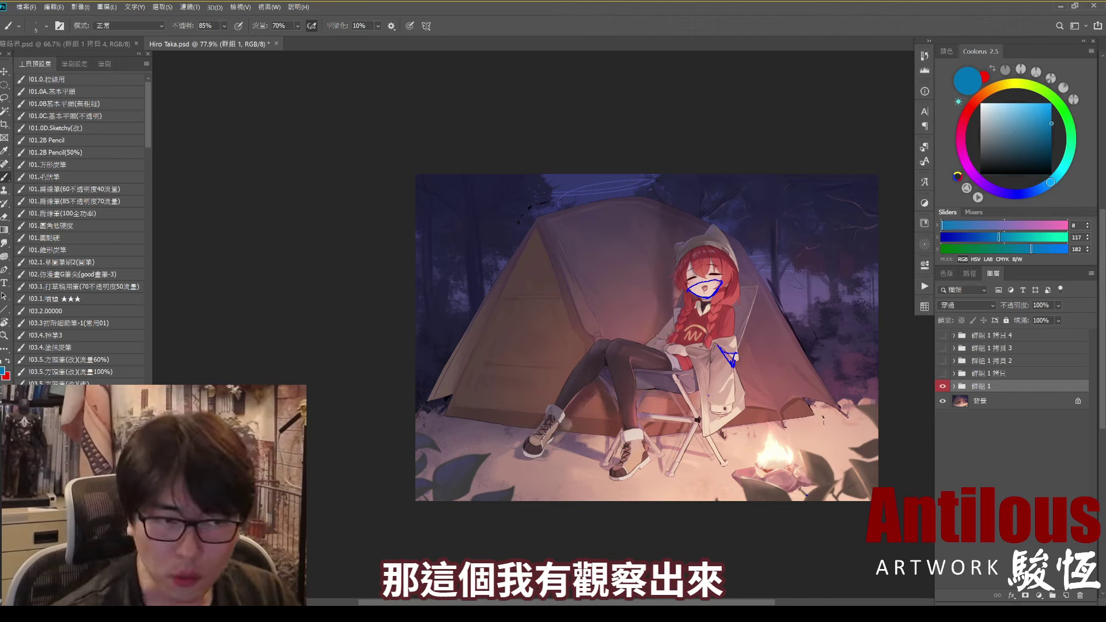
key(ctrl+z)
key(ctrl+z)
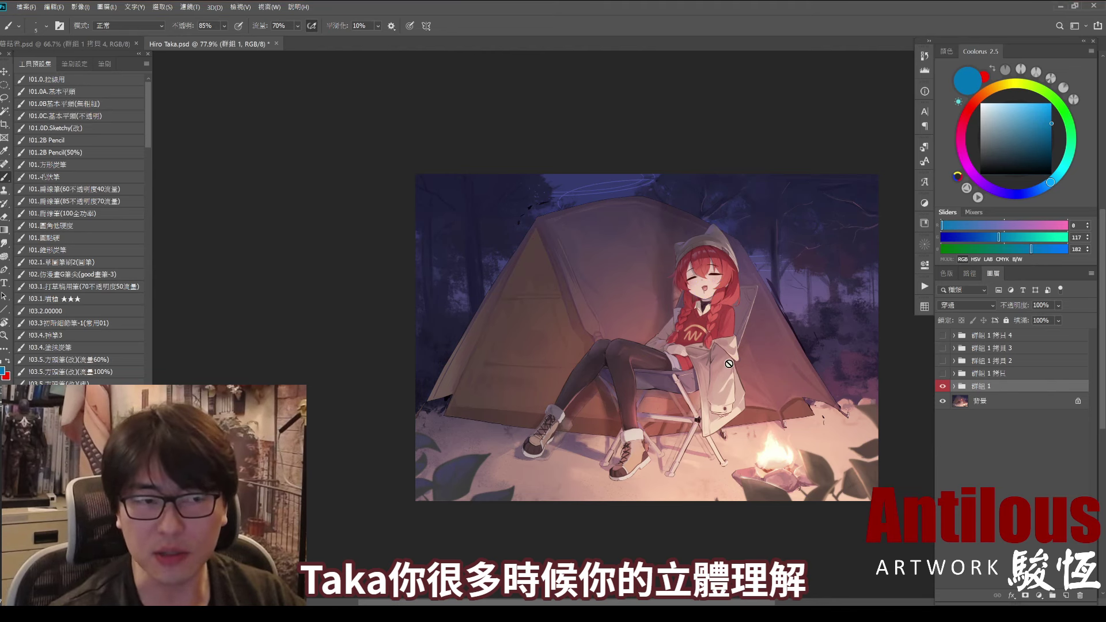
alt+scroll(729, 364, up, 5)
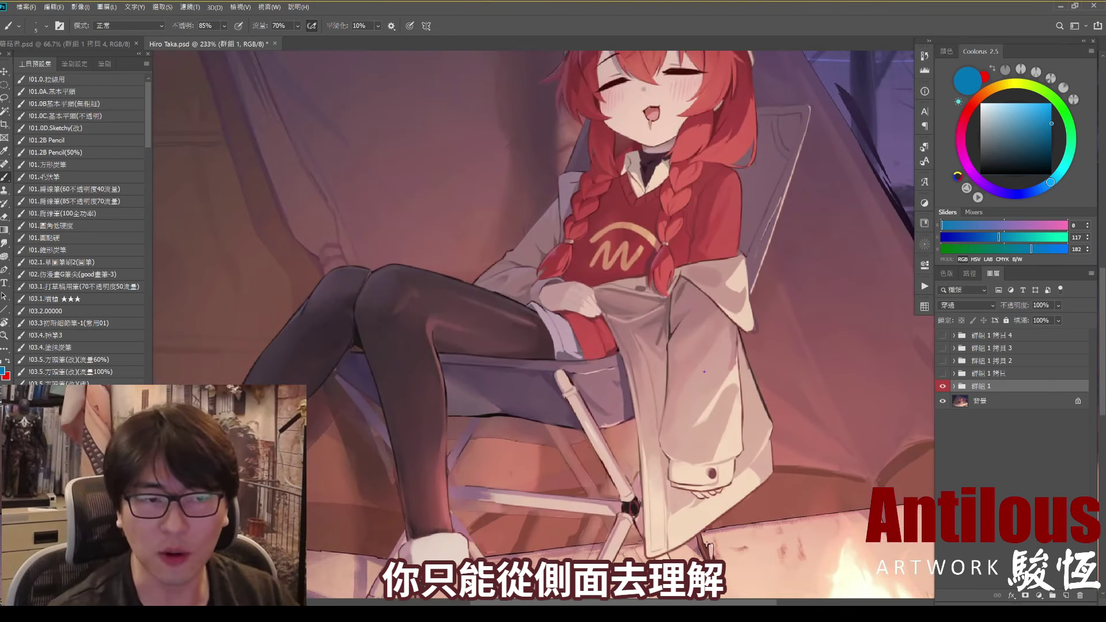
mouse_move(727, 364)
mouse_down()
mouse_move(707, 451)
mouse_move(666, 434)
mouse_up()
key(ctrl+z)
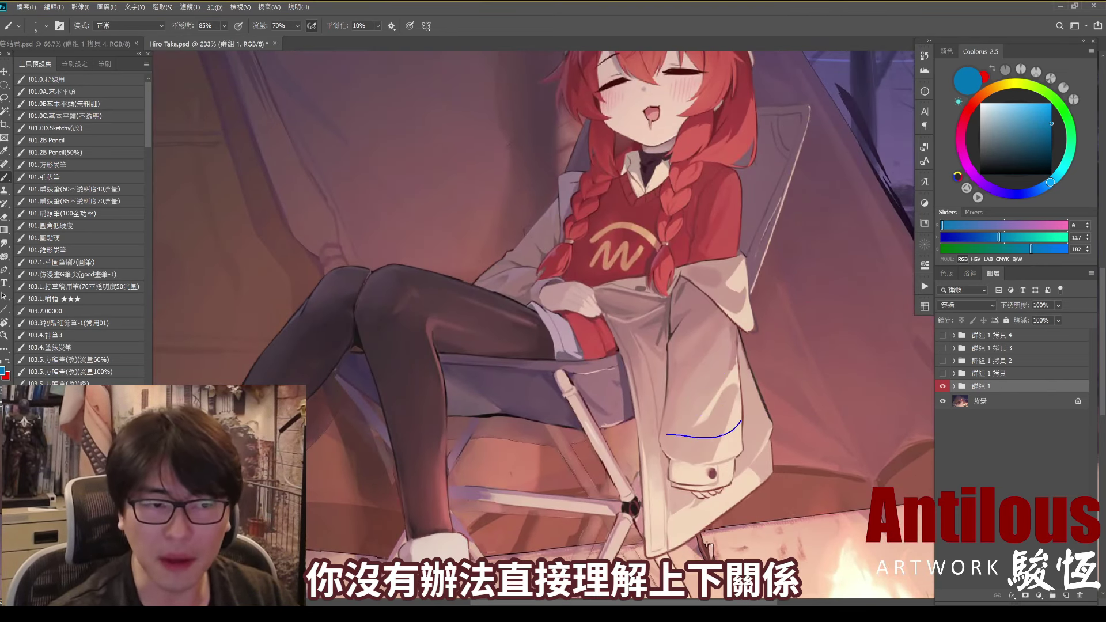
drag(739, 431, 728, 451)
drag(674, 339, 653, 435)
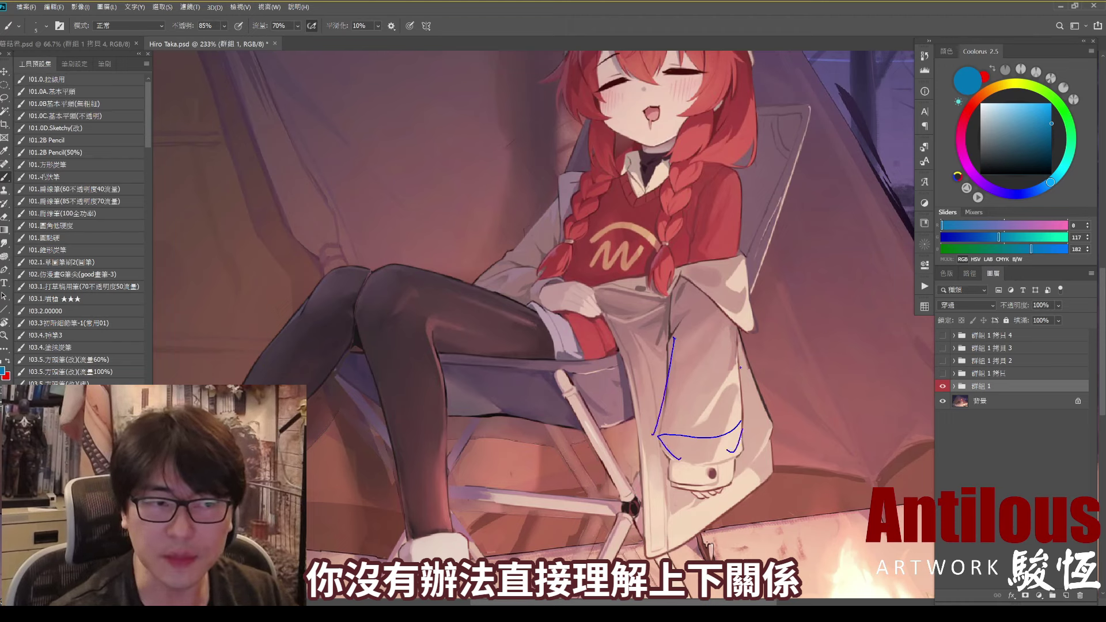
drag(731, 327, 746, 422)
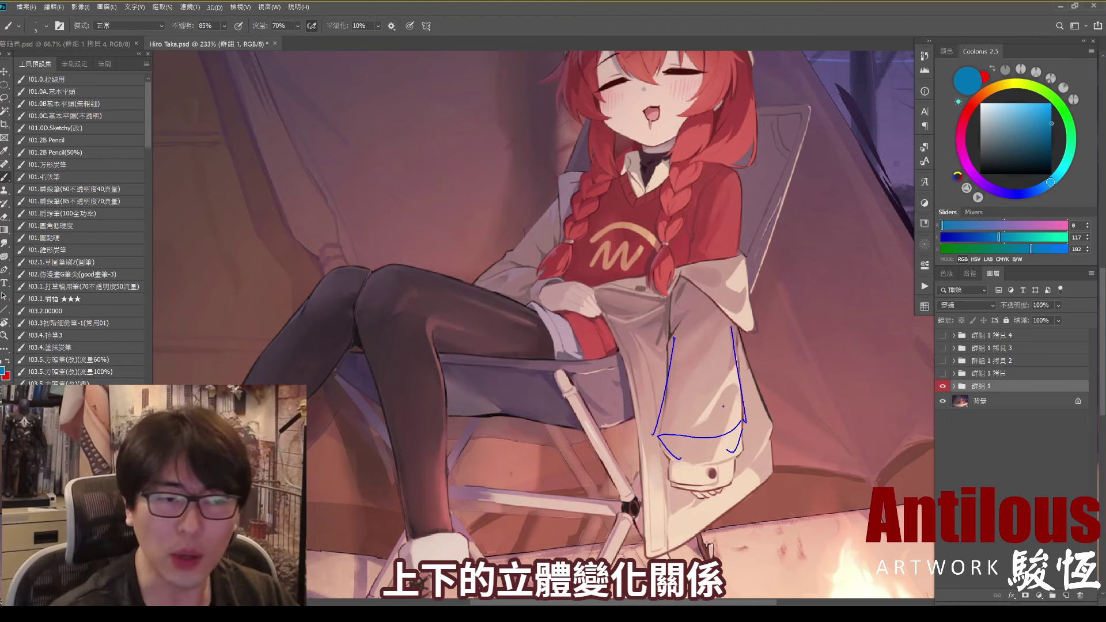
key(ctrl+z)
key(ctrl+z)
key(ctrl+z)
scroll(731, 506, down, 2)
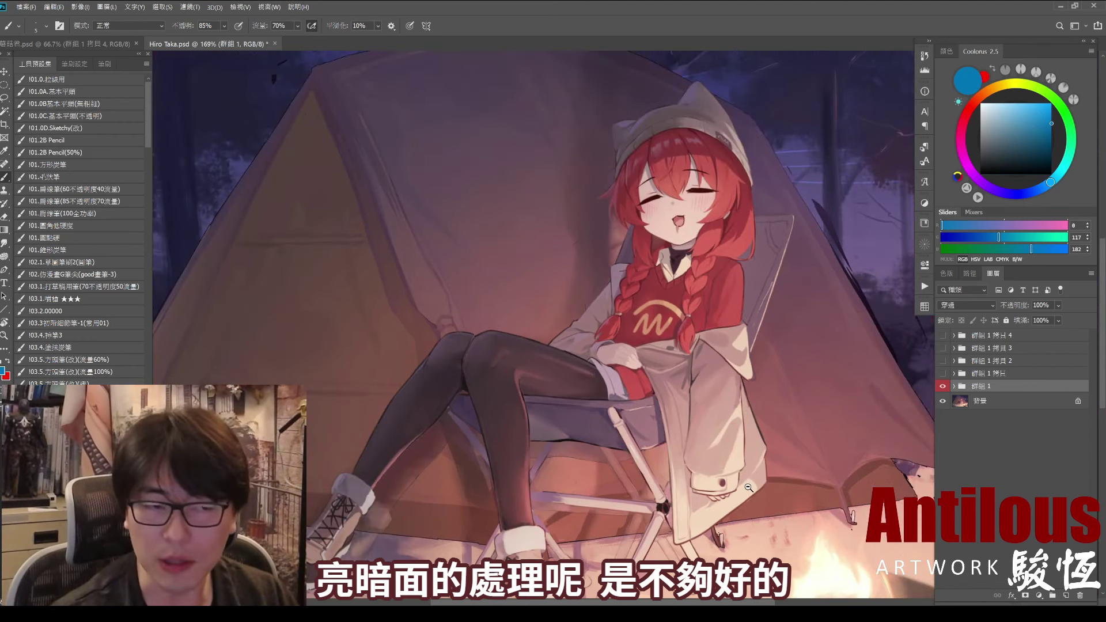
scroll(748, 488, down, 2)
mouse_move(658, 477)
mouse_down()
mouse_move(724, 334)
mouse_move(672, 482)
mouse_up()
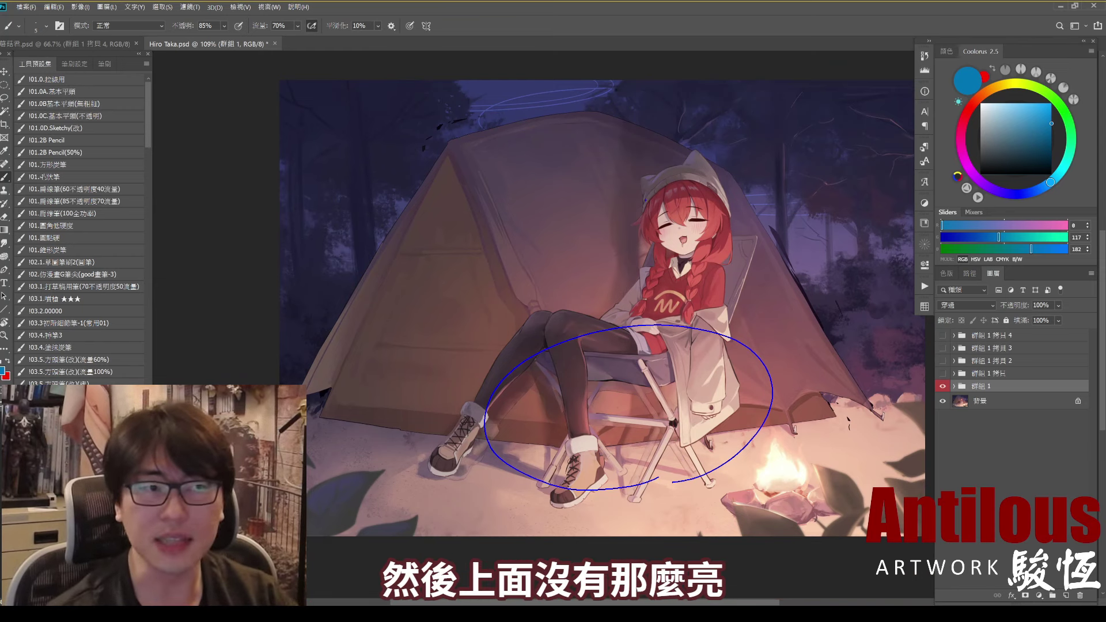
mouse_move(642, 142)
mouse_down()
mouse_move(628, 253)
mouse_move(694, 231)
mouse_up()
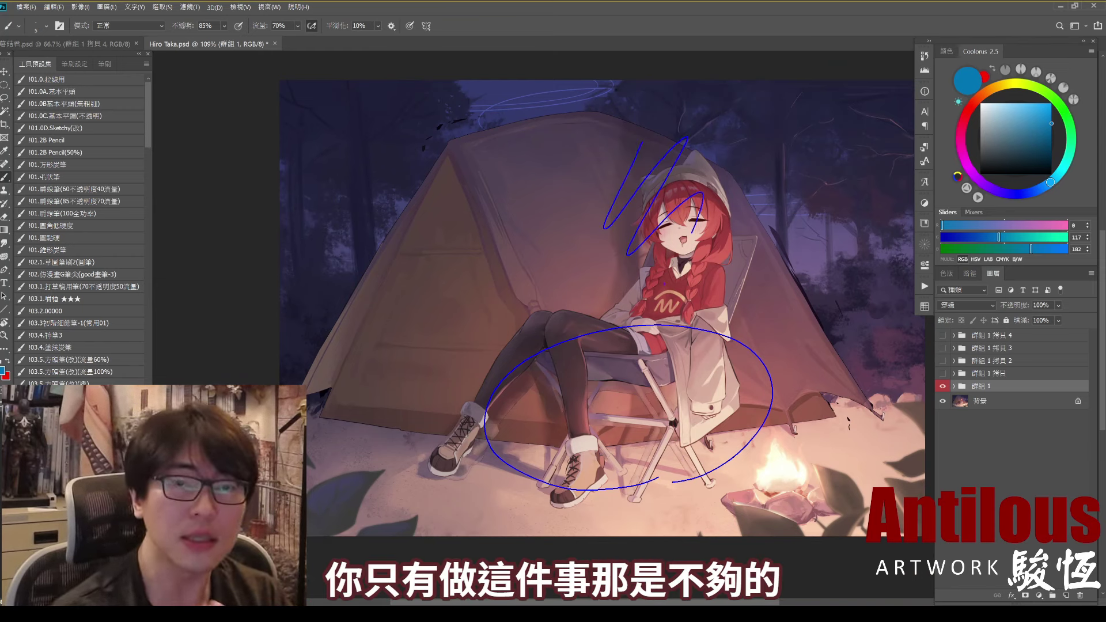
key(ctrl+z)
key(ctrl+z)
key(ctrl+z)
scroll(596, 394, up, 1)
scroll(597, 393, up, 1)
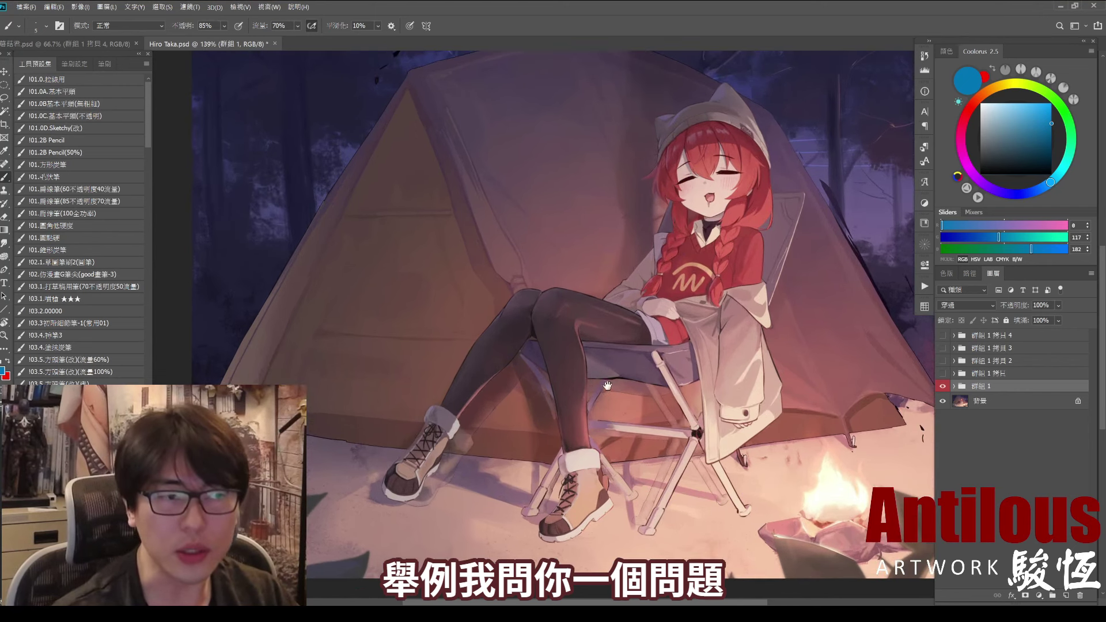
scroll(603, 301, up, 1)
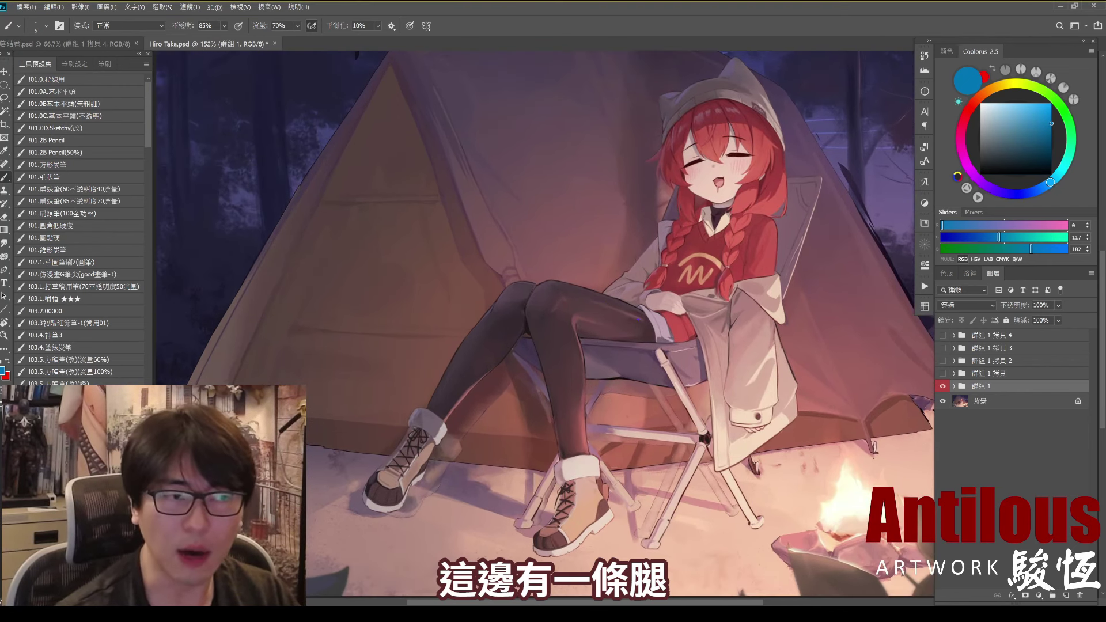
drag(610, 294, 613, 321)
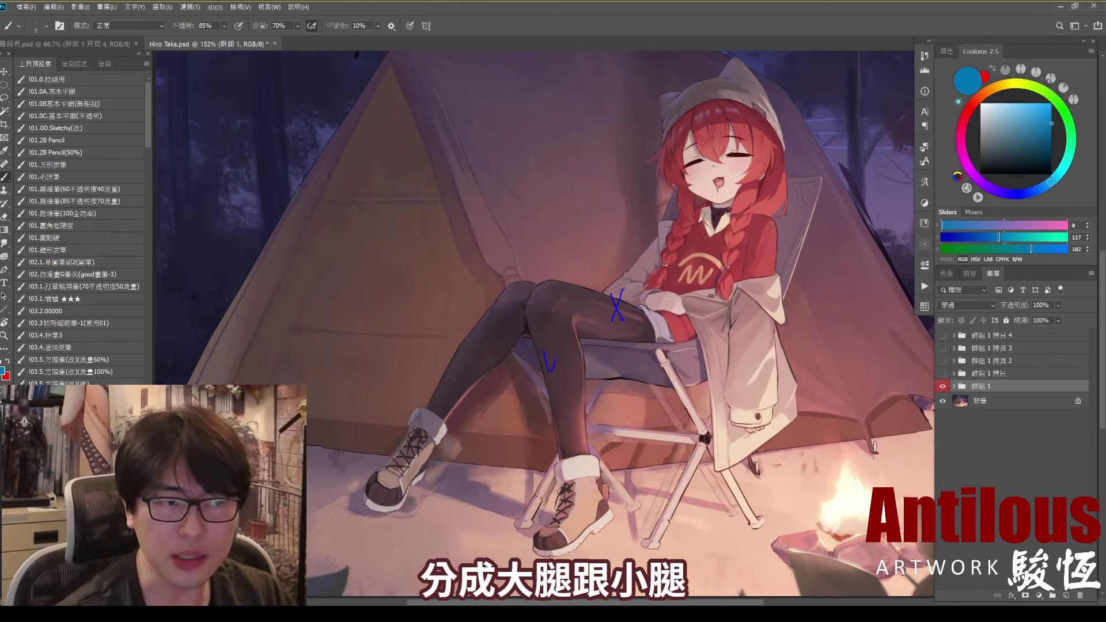
key(ctrl+z)
key(ctrl+z)
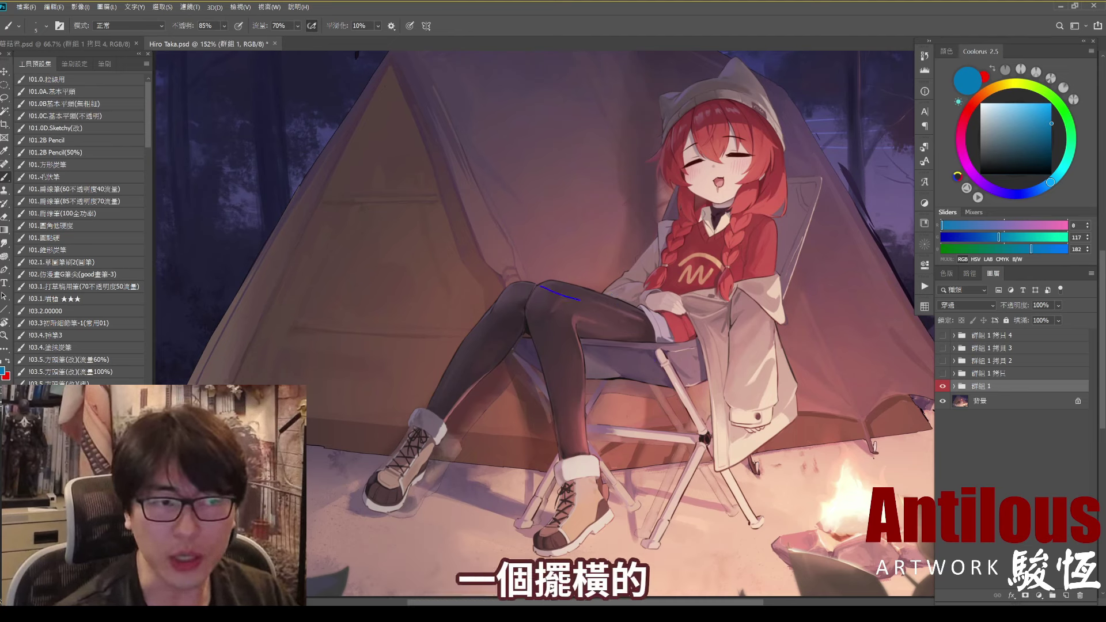
drag(540, 285, 664, 327)
mouse_move(556, 279)
mouse_down()
mouse_move(574, 465)
mouse_move(584, 444)
mouse_up()
drag(858, 576, 862, 586)
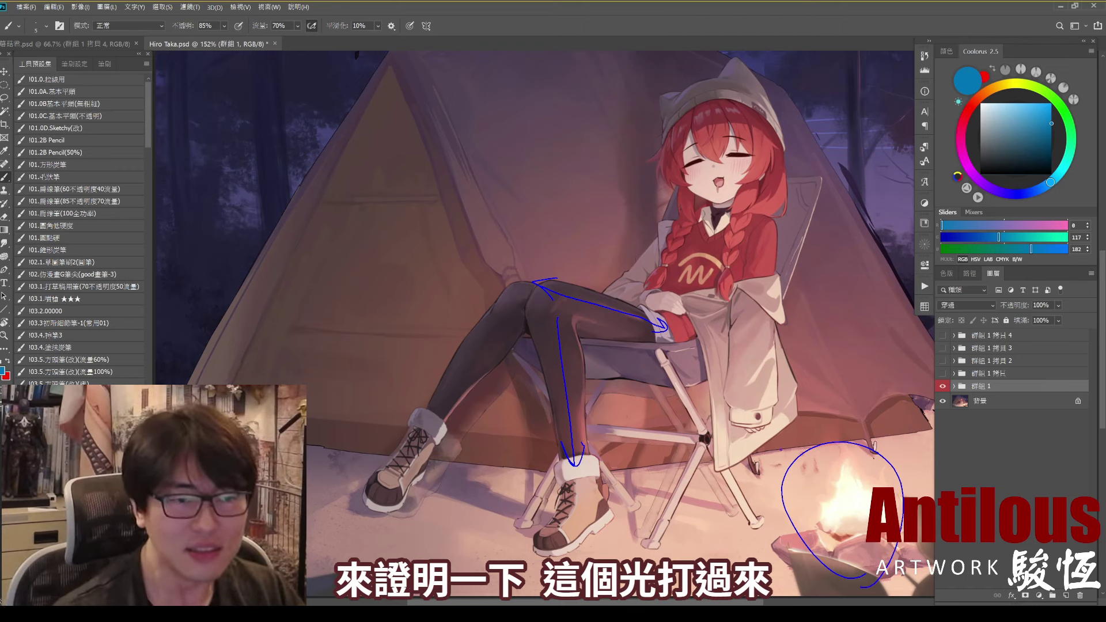
mouse_move(783, 457)
mouse_down()
mouse_move(665, 423)
mouse_move(706, 398)
mouse_up()
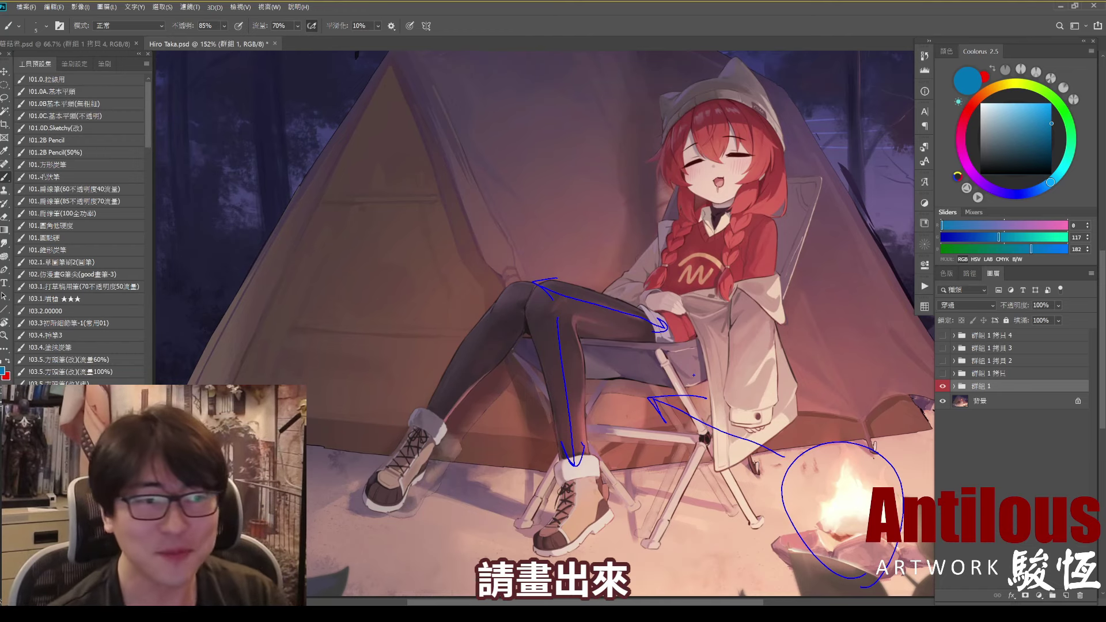
key(Escape)
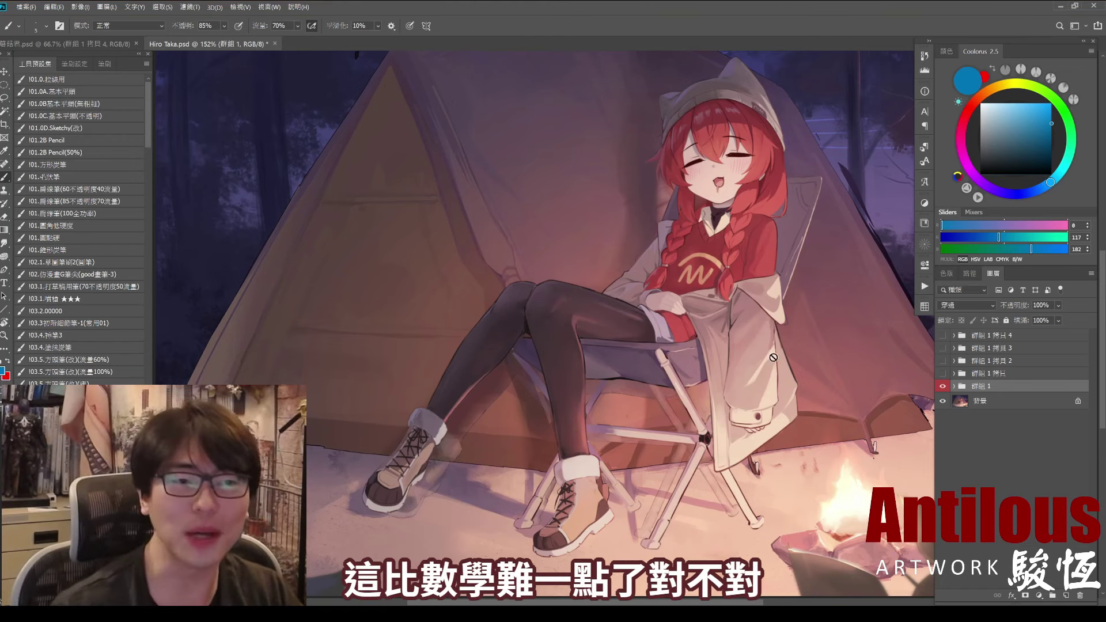
scroll(772, 357, up, 1)
scroll(624, 373, up, 1)
scroll(624, 374, up, 2)
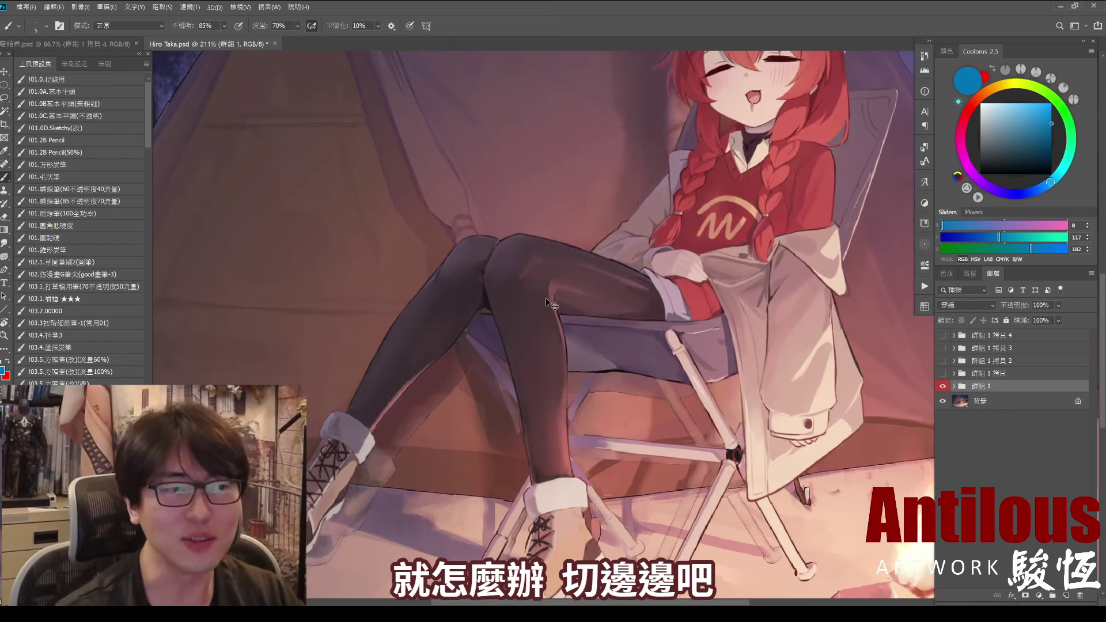
mouse_move(550, 284)
mouse_down()
mouse_move(559, 374)
mouse_move(568, 355)
mouse_up()
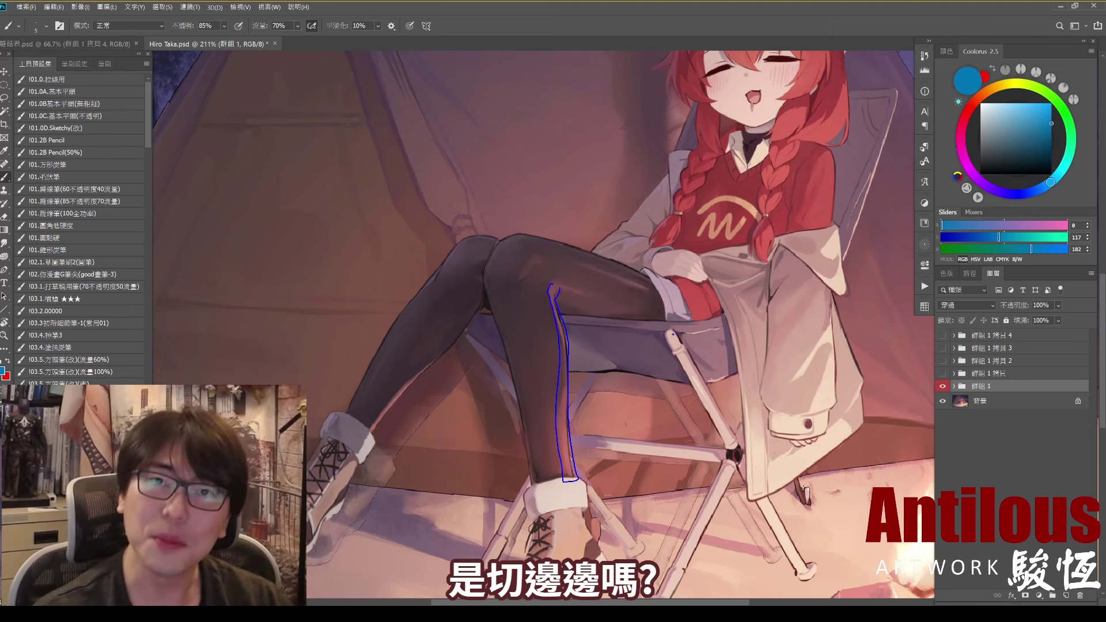
key(ctrl+z)
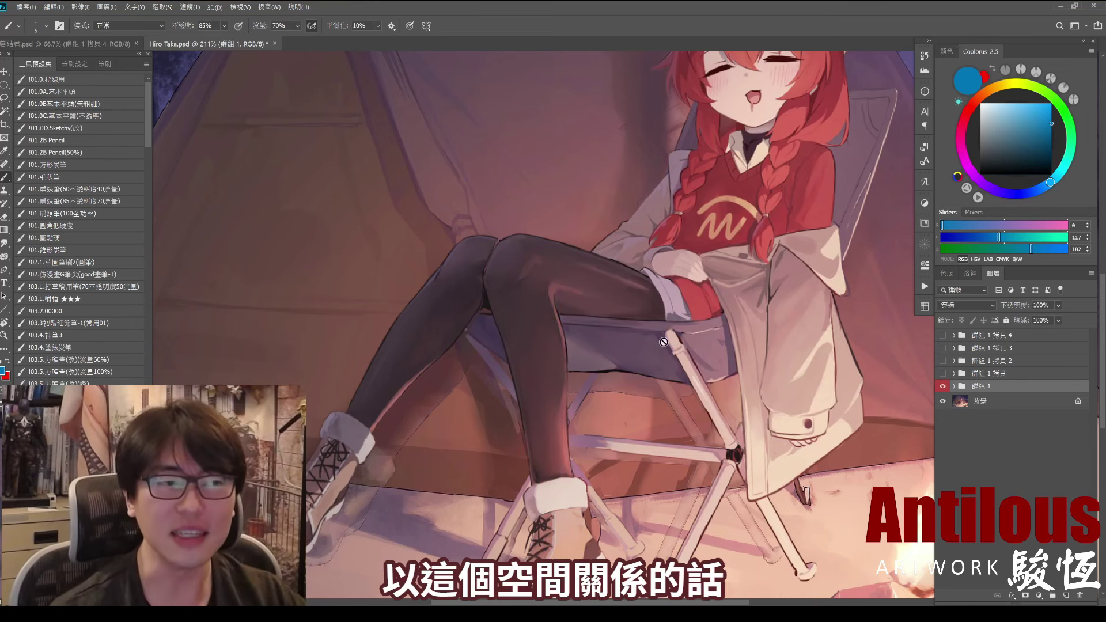
scroll(725, 444, down, 4)
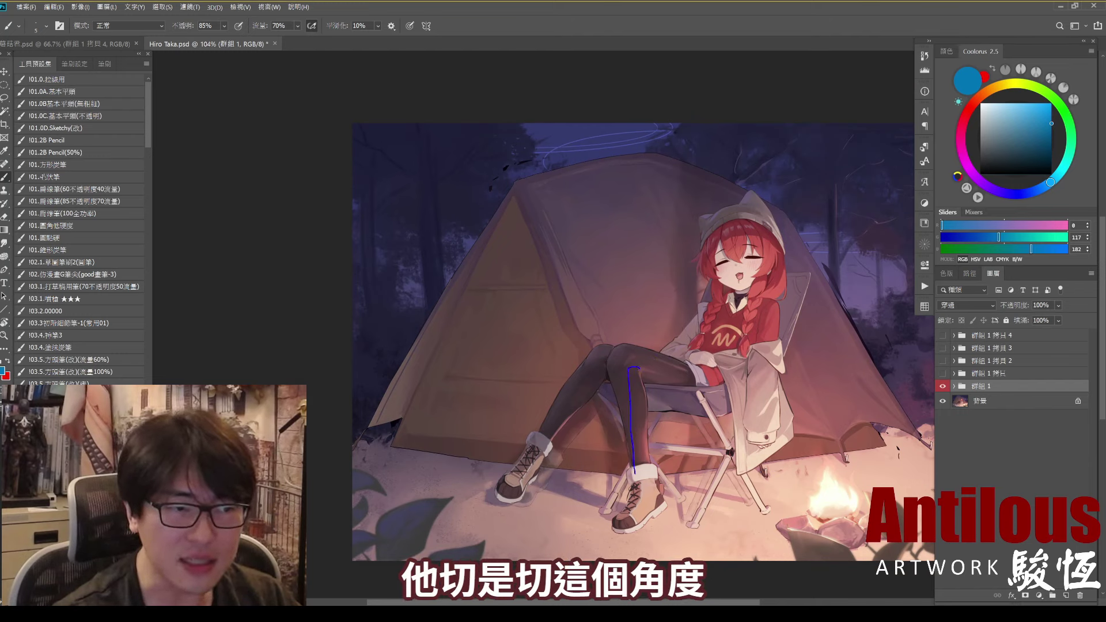
drag(634, 473, 641, 369)
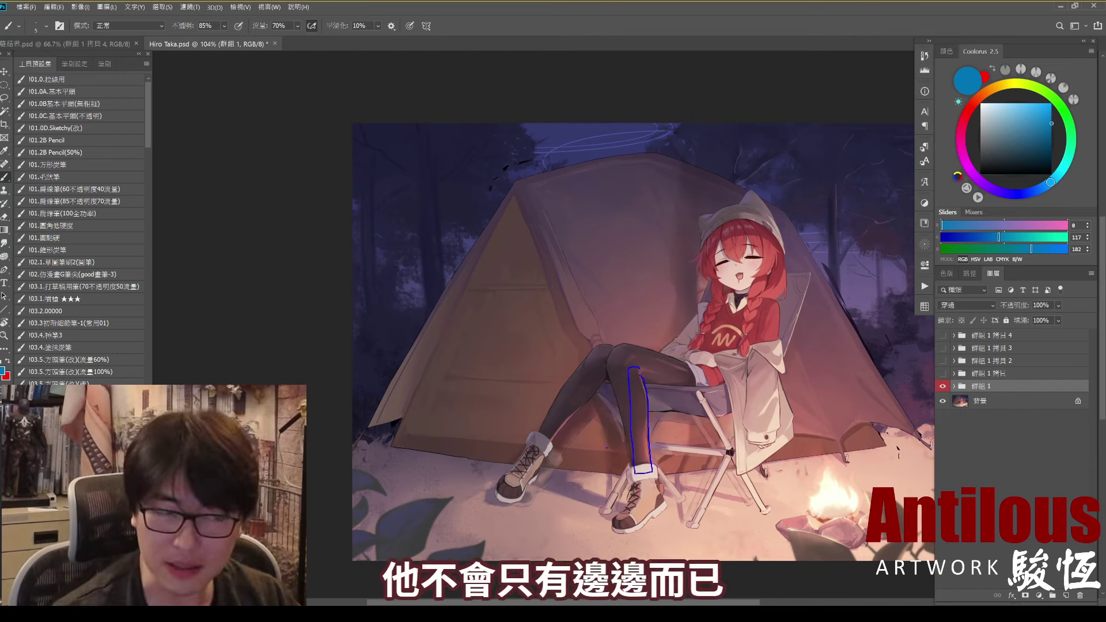
key(ctrl+z)
drag(538, 490, 539, 481)
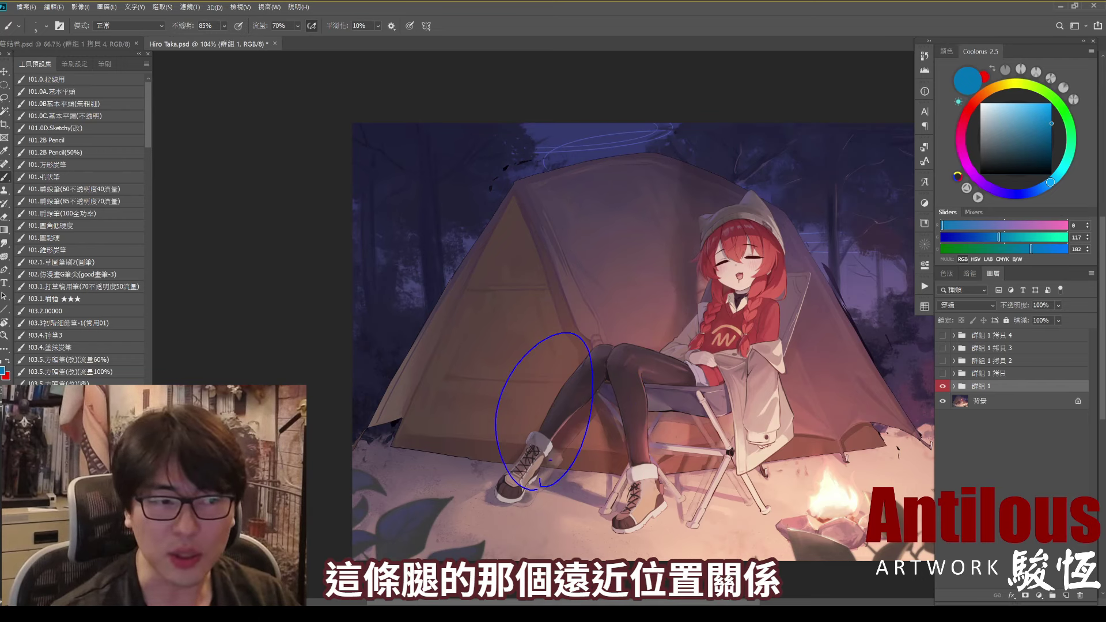
key(ctrl+z)
drag(533, 482, 797, 552)
key(ctrl+z)
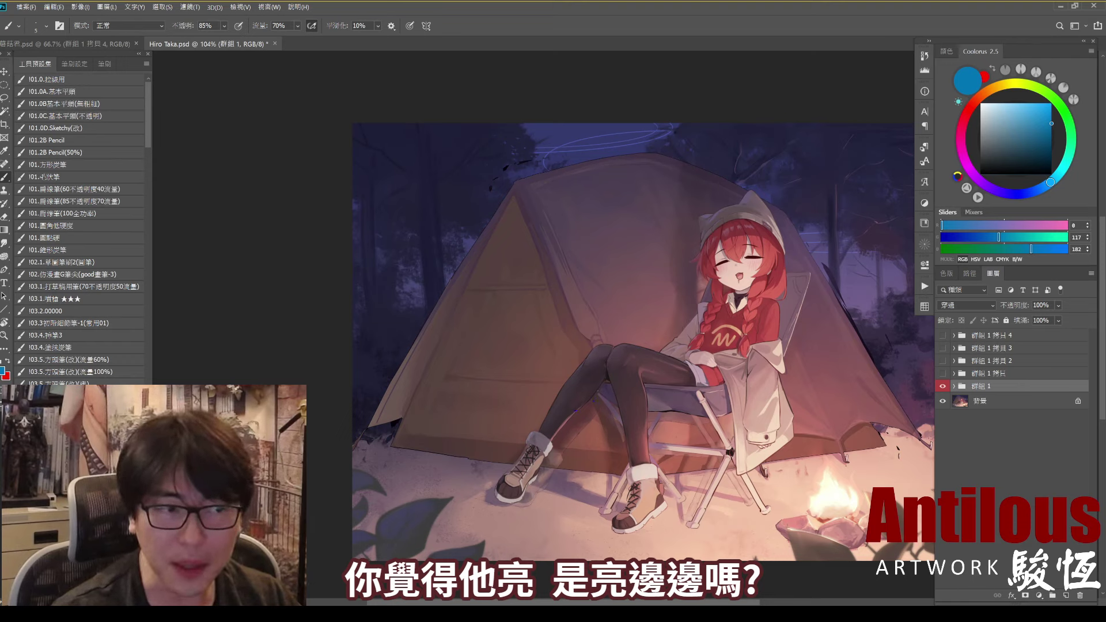
key(ctrl+z)
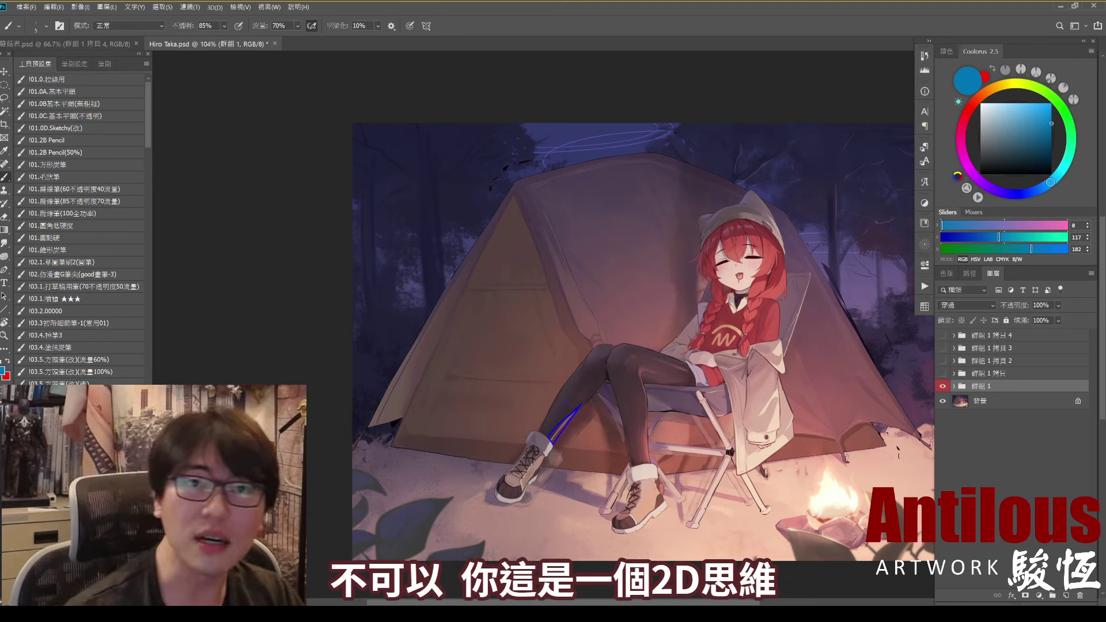
mouse_move(591, 366)
mouse_down()
mouse_move(566, 396)
mouse_move(736, 487)
mouse_up()
key(ctrl+z)
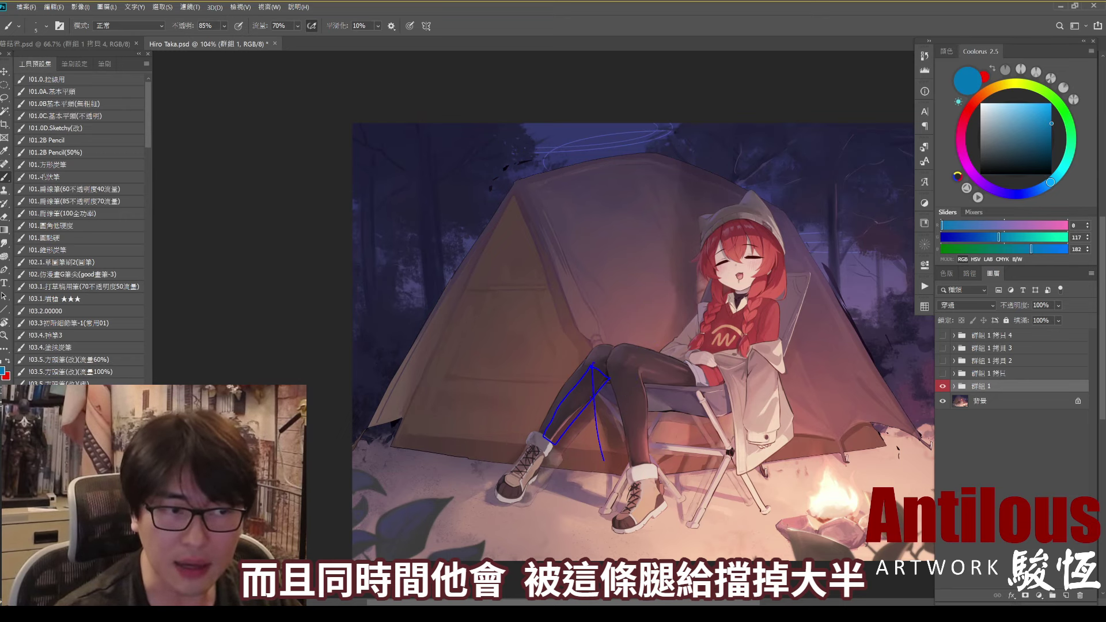
key(ctrl+z)
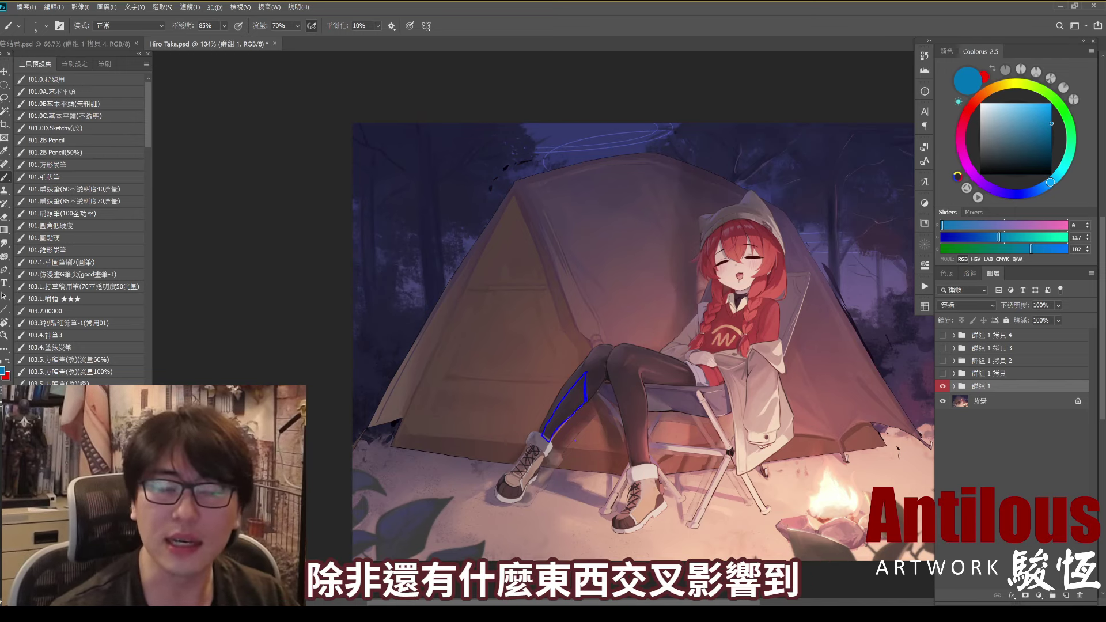
drag(602, 458, 608, 473)
drag(602, 475, 616, 453)
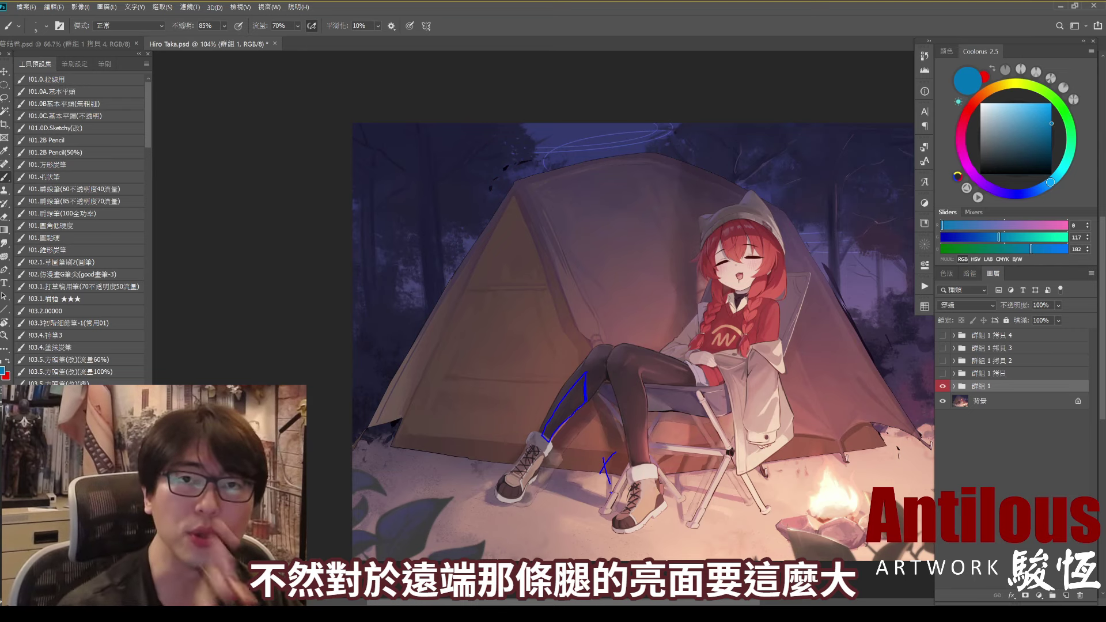
key(Escape)
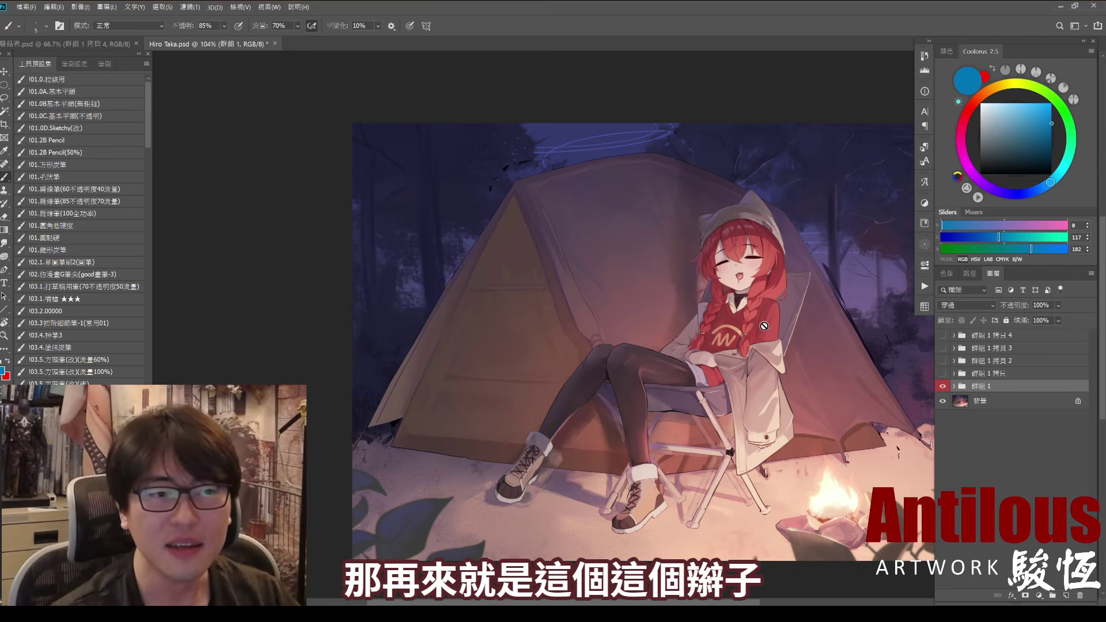
scroll(764, 326, up, 3)
scroll(755, 310, up, 2)
drag(769, 340, 744, 335)
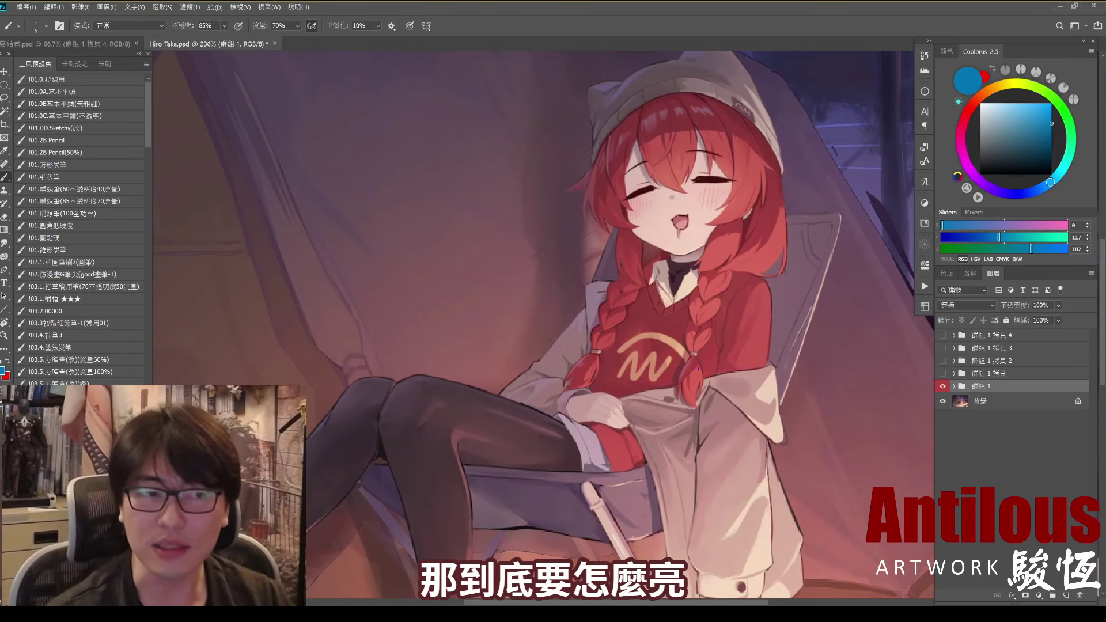
drag(700, 364, 678, 385)
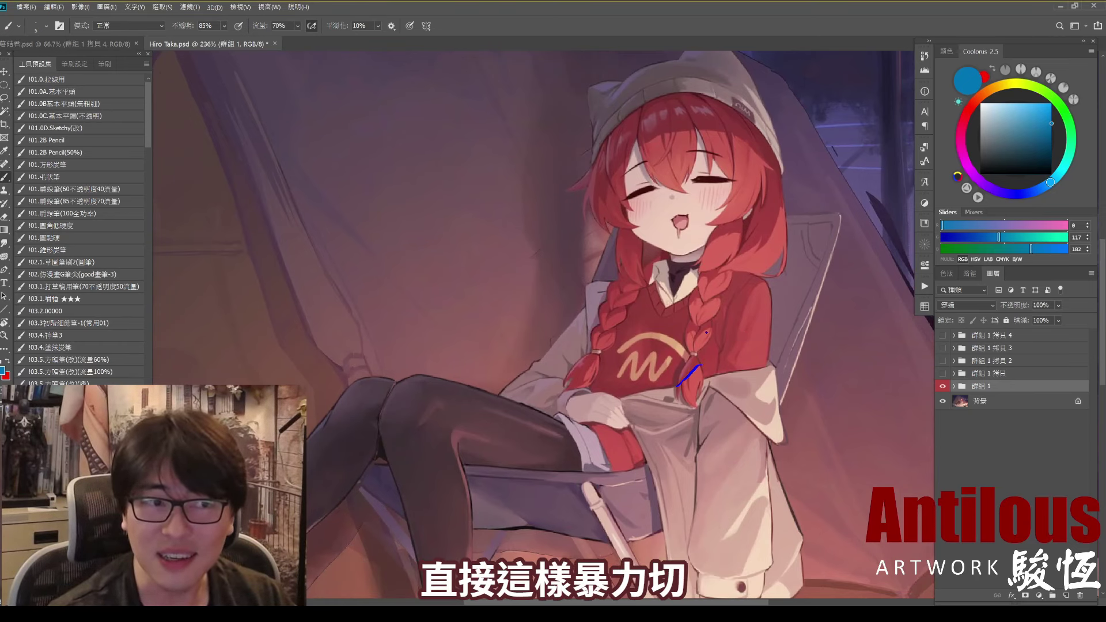
key(ctrl+z)
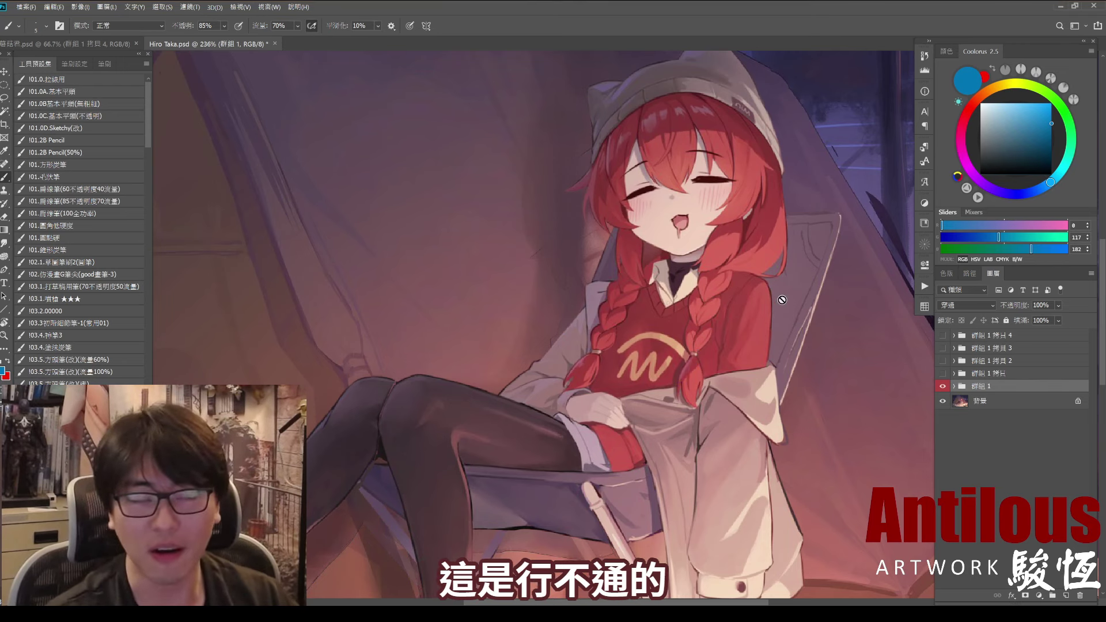
drag(786, 399, 770, 379)
scroll(770, 379, down, 2)
scroll(812, 360, down, 1)
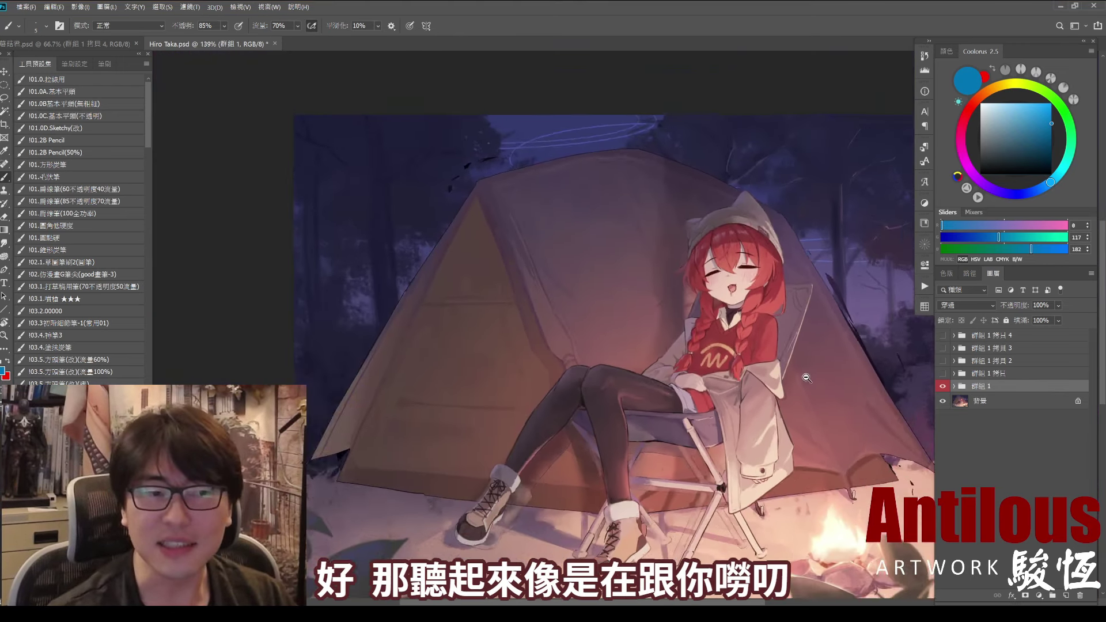
scroll(807, 454, down, 1)
drag(808, 454, 812, 456)
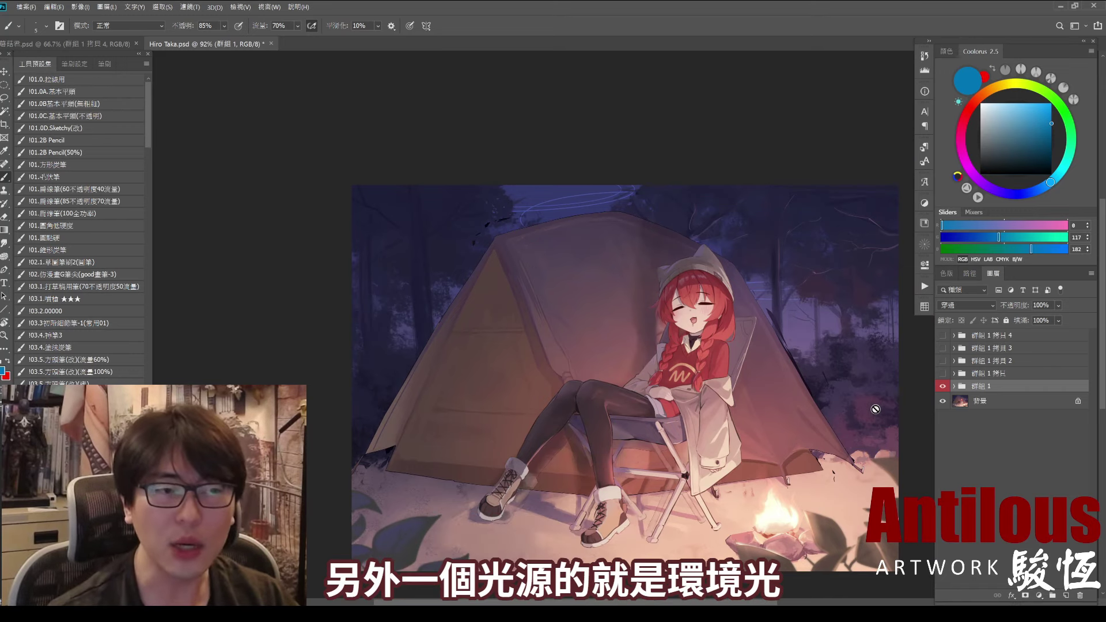
scroll(728, 307, down, 1)
drag(624, 266, 728, 264)
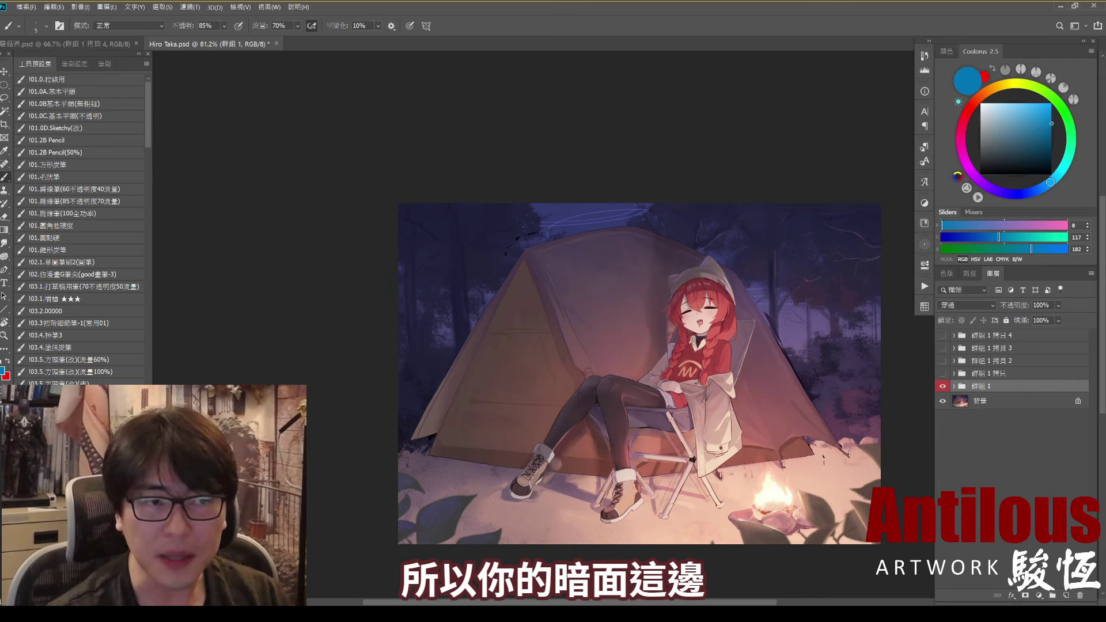
scroll(720, 286, up, 4)
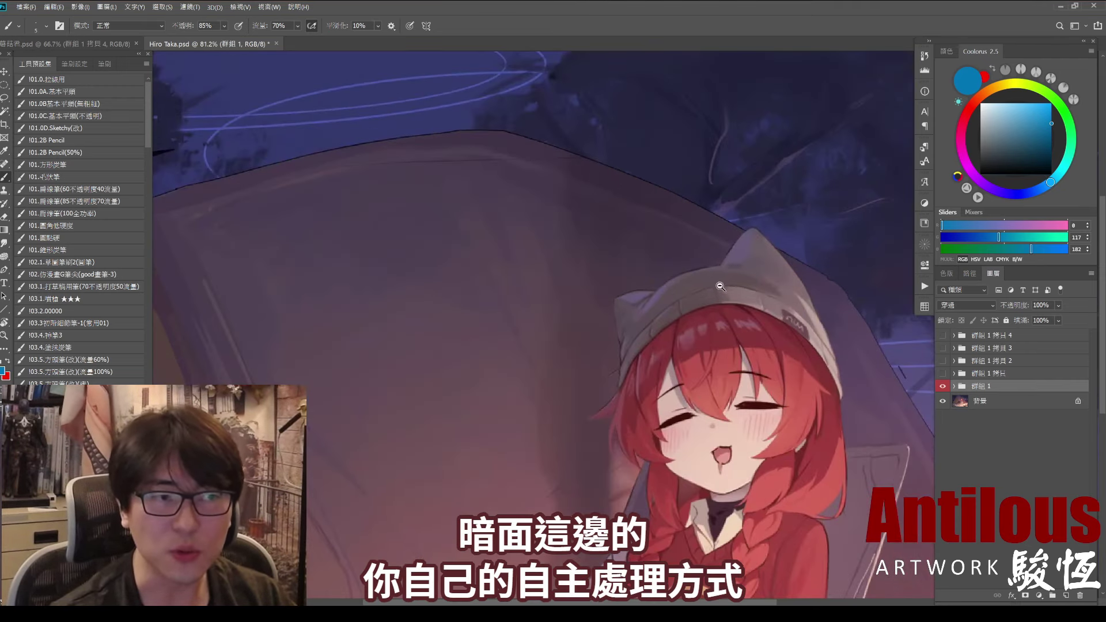
drag(651, 288, 722, 277)
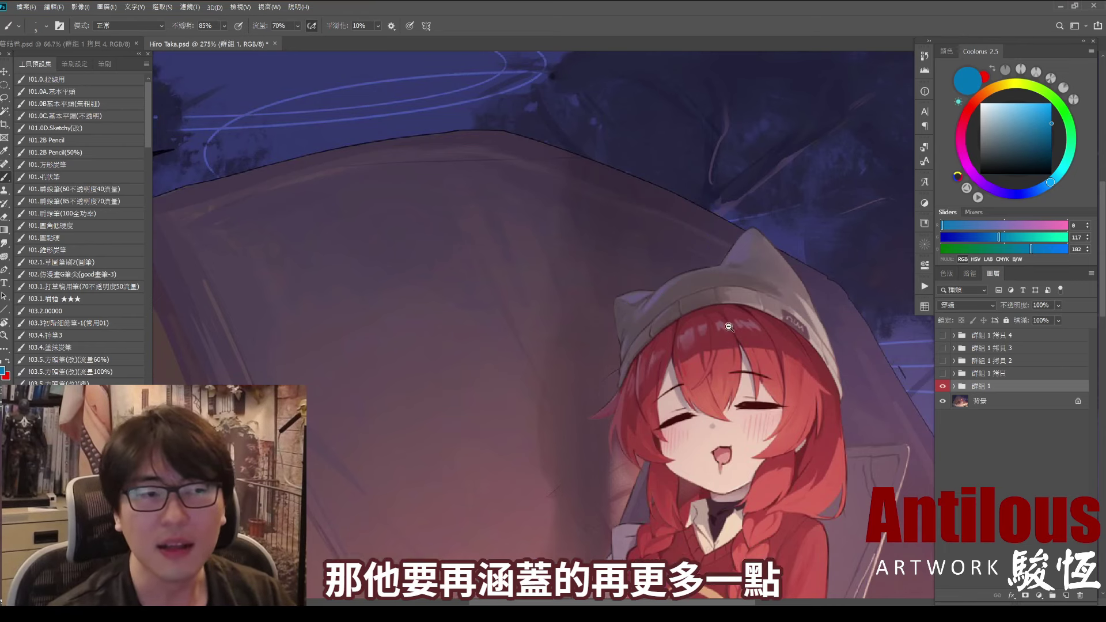
scroll(769, 352, down, 3)
scroll(769, 352, down, 3)
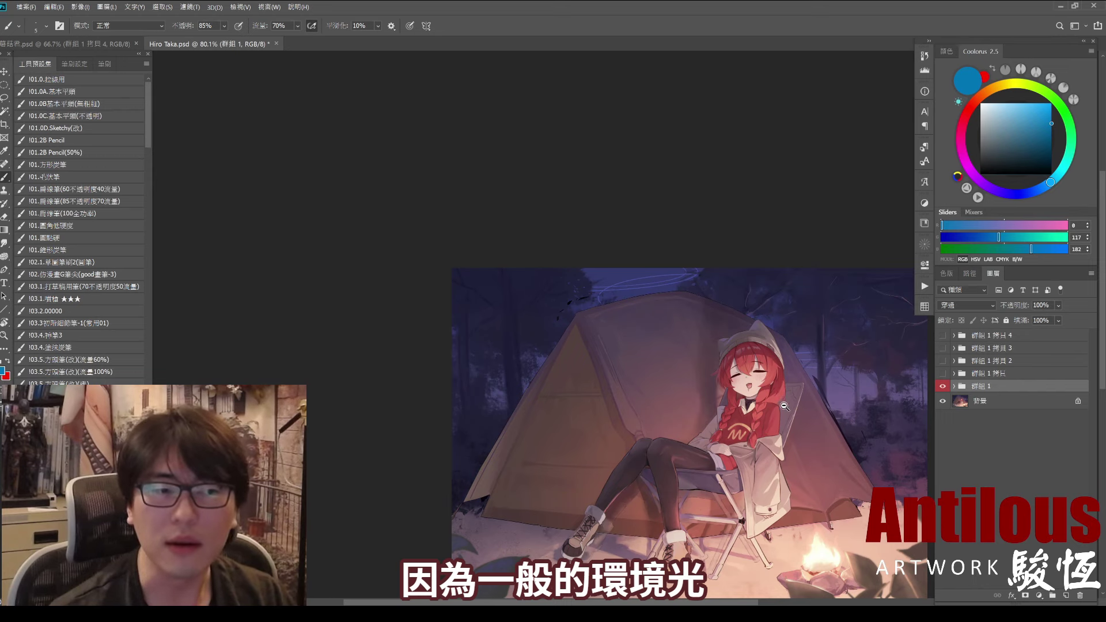
drag(784, 406, 775, 399)
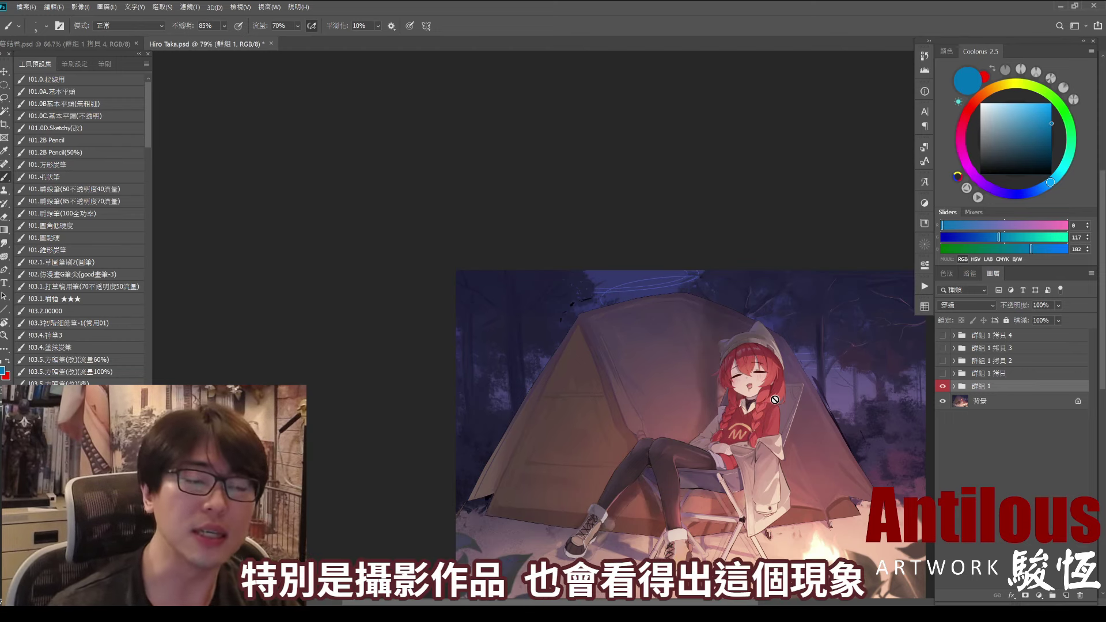
drag(812, 434, 765, 357)
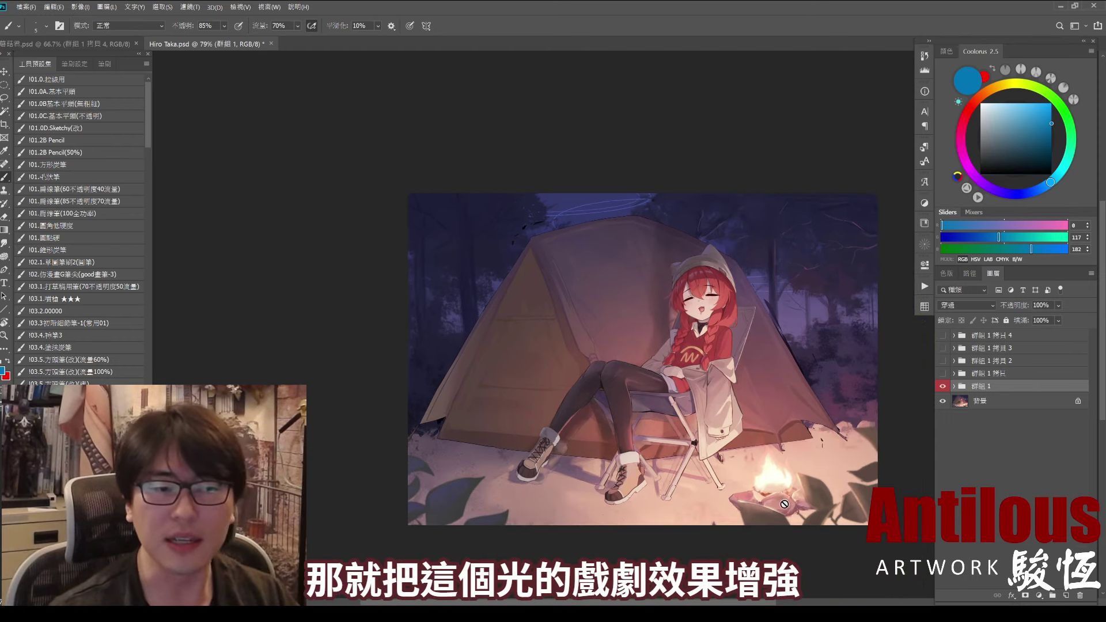
drag(749, 530, 798, 542)
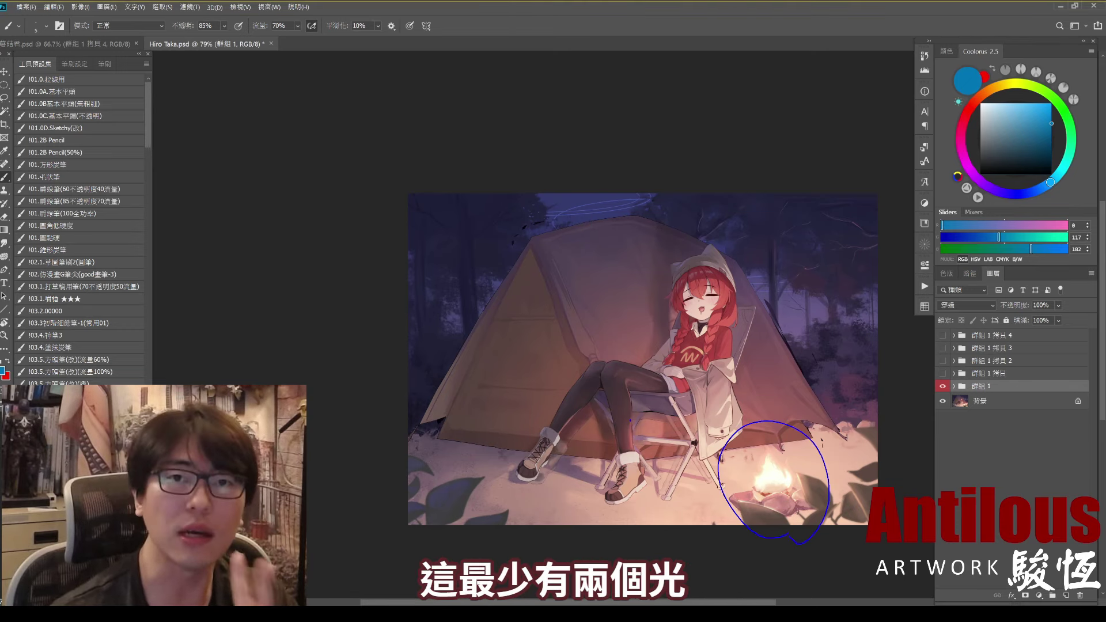
key(Escape)
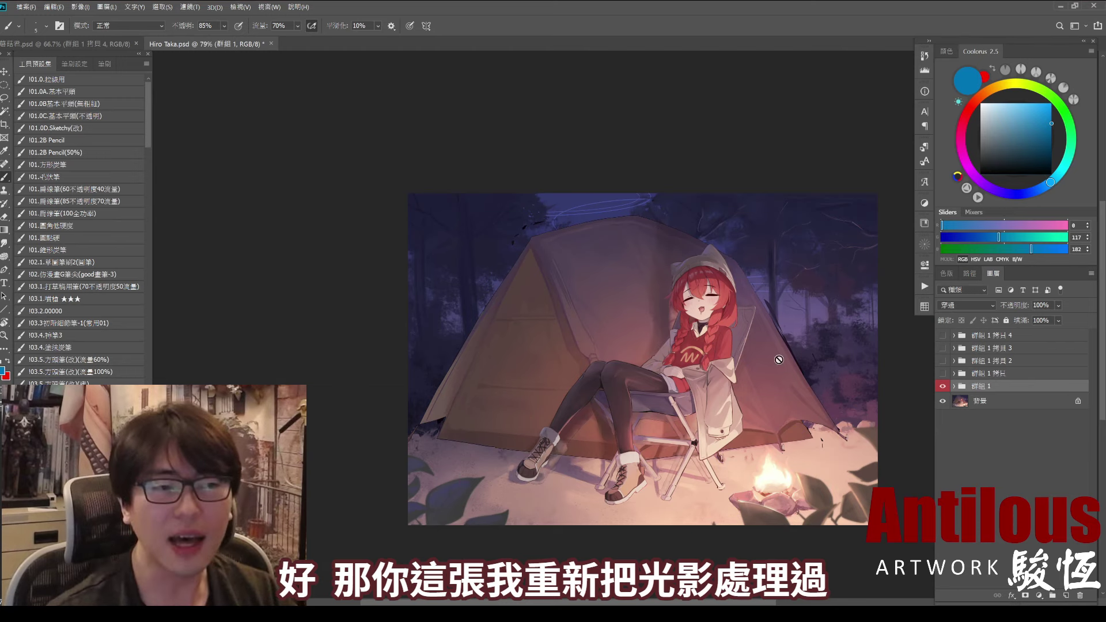
scroll(779, 360, down, 2)
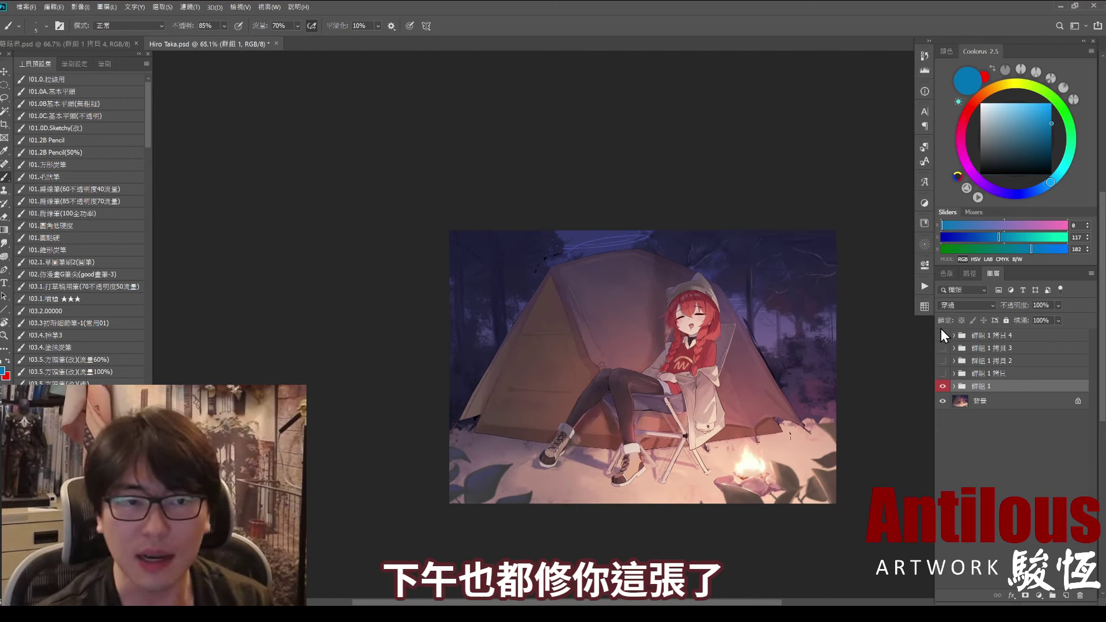
Step: Toggle 群組 1 拷貝 4 to compare before and after, leaving it visible and zooming on the girl
click(943, 337)
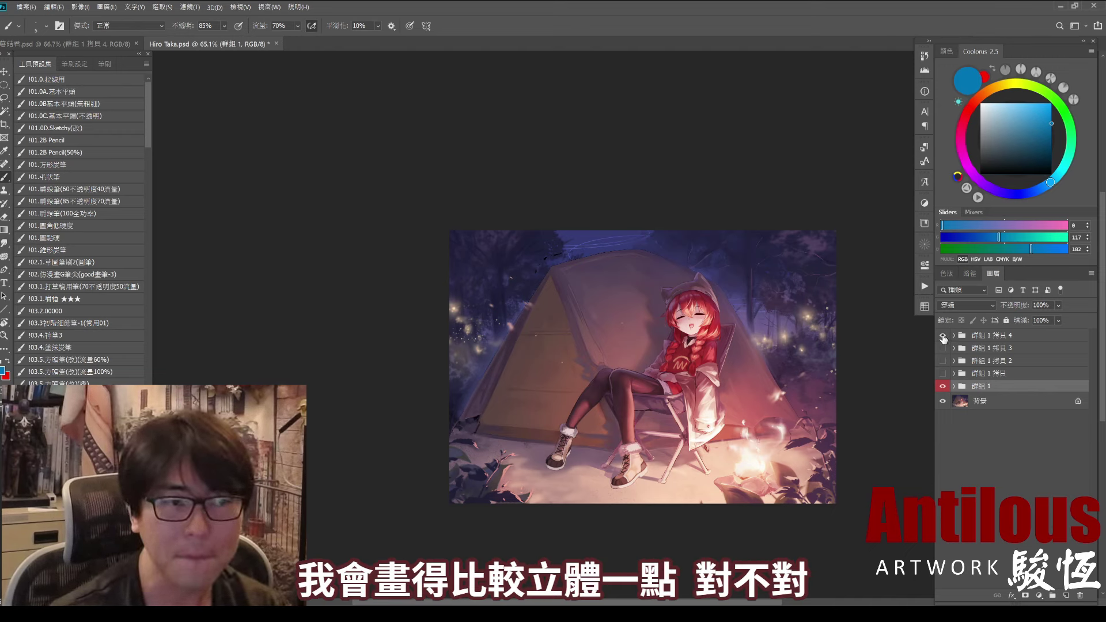
click(942, 336)
click(943, 335)
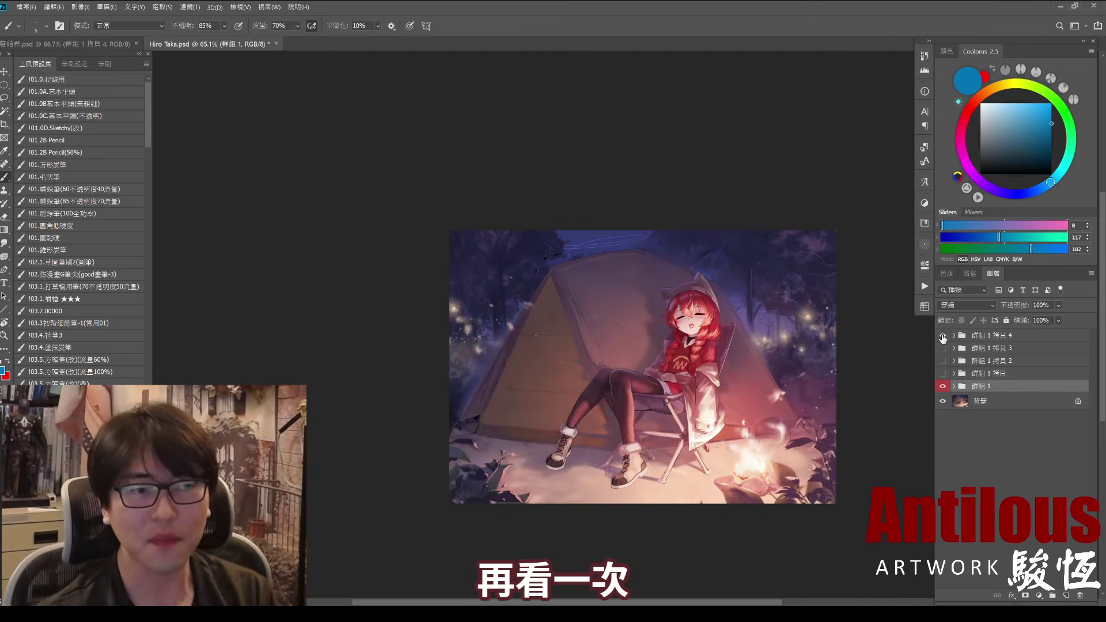
click(943, 336)
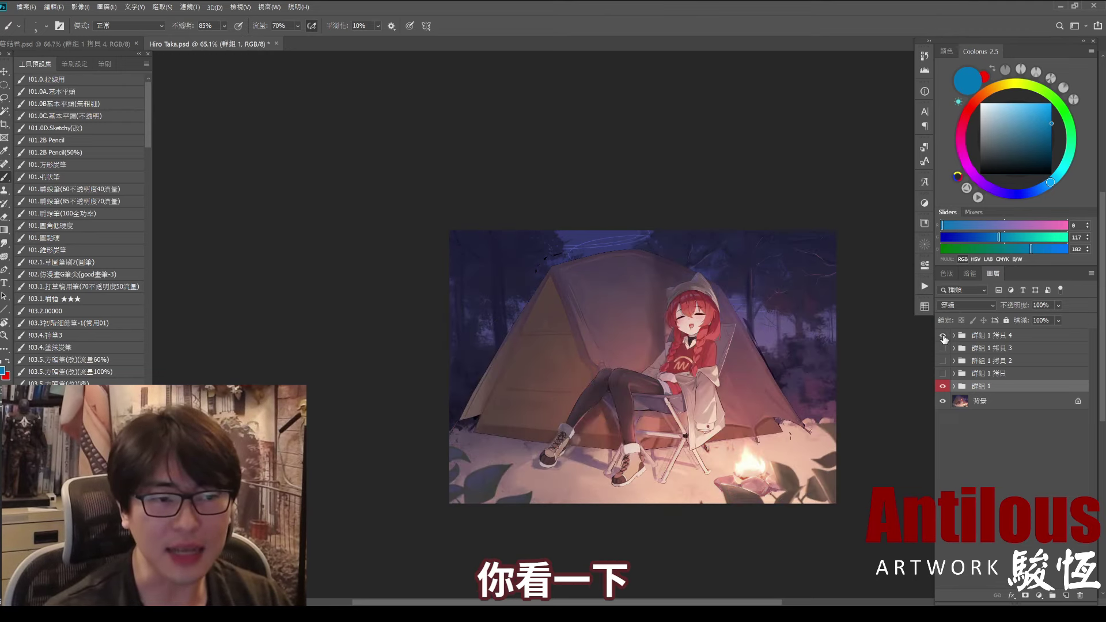
click(943, 336)
click(943, 337)
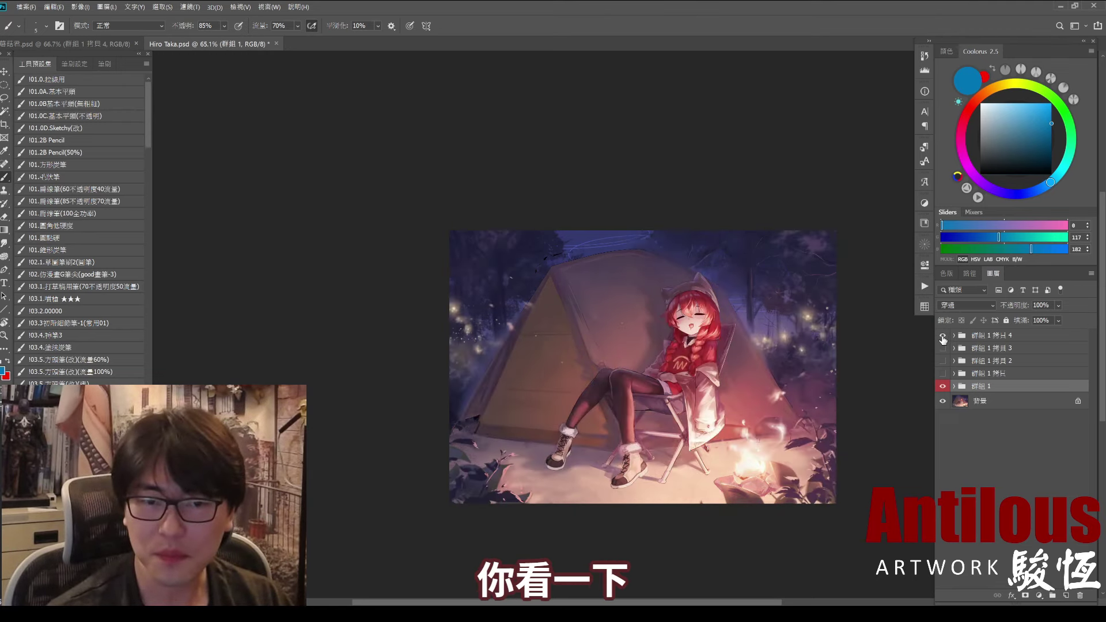
click(943, 338)
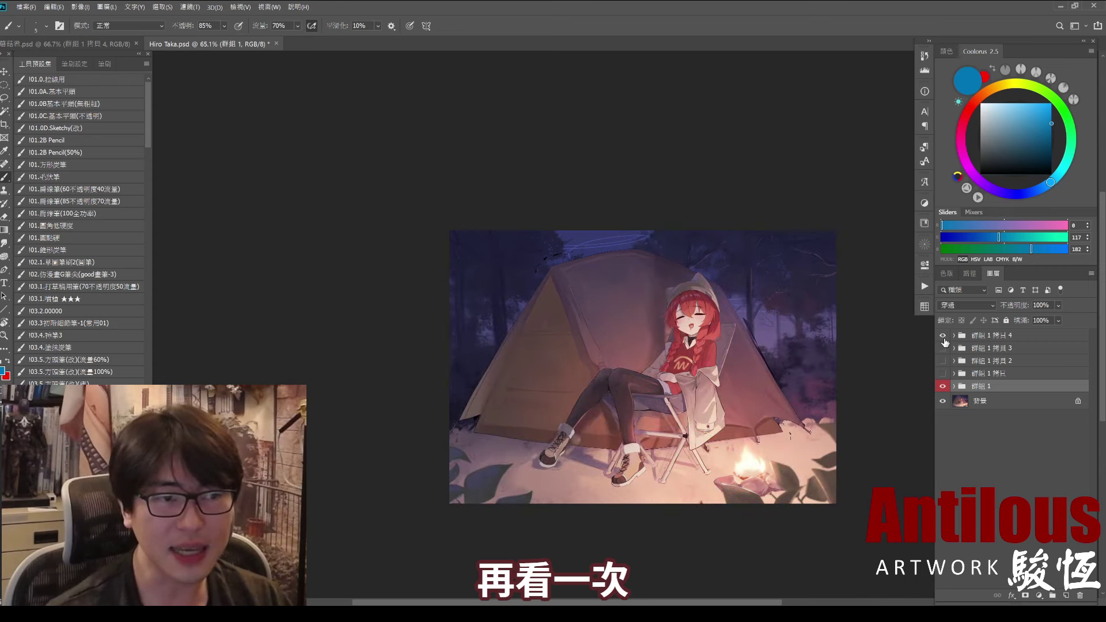
click(944, 340)
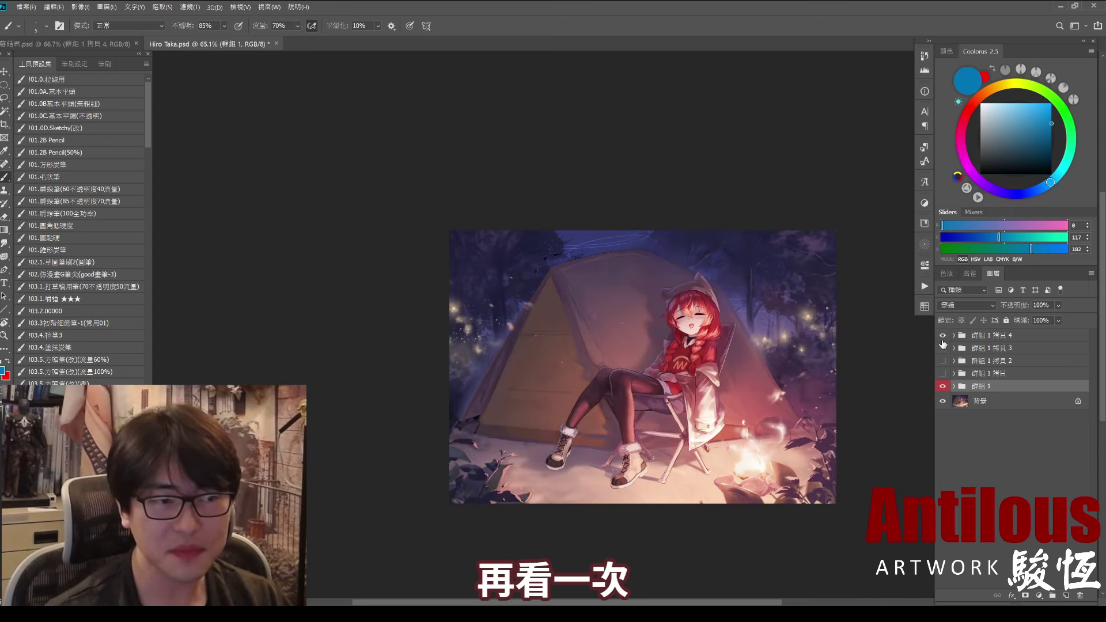
drag(722, 415, 760, 415)
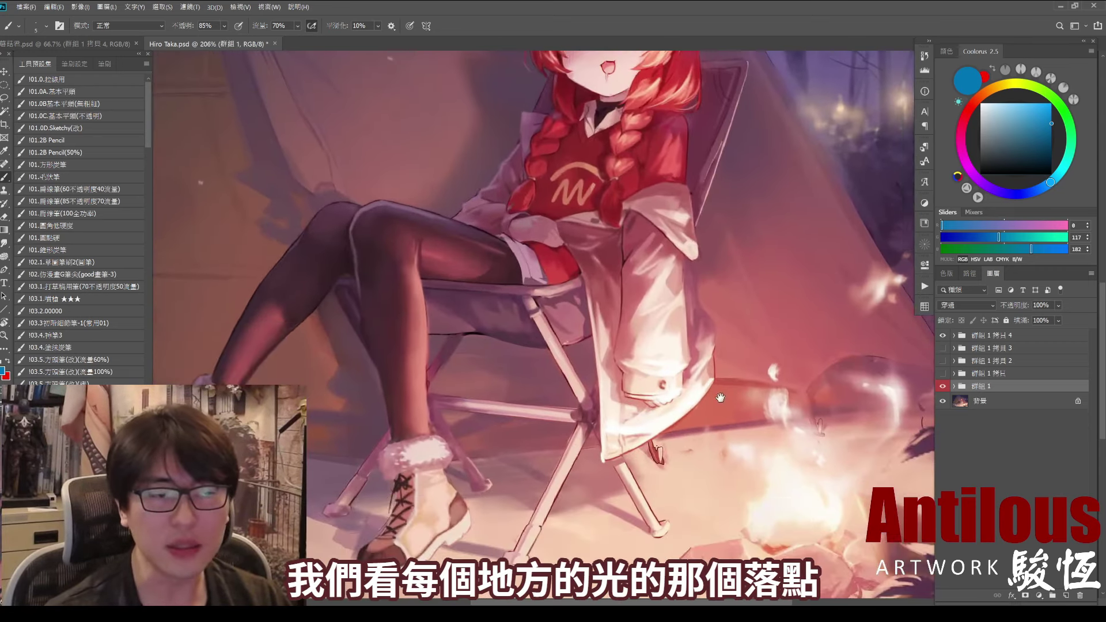
Step: Hide the paintover and sketch blue guide strokes along the jacket sleeve and fire base
click(943, 335)
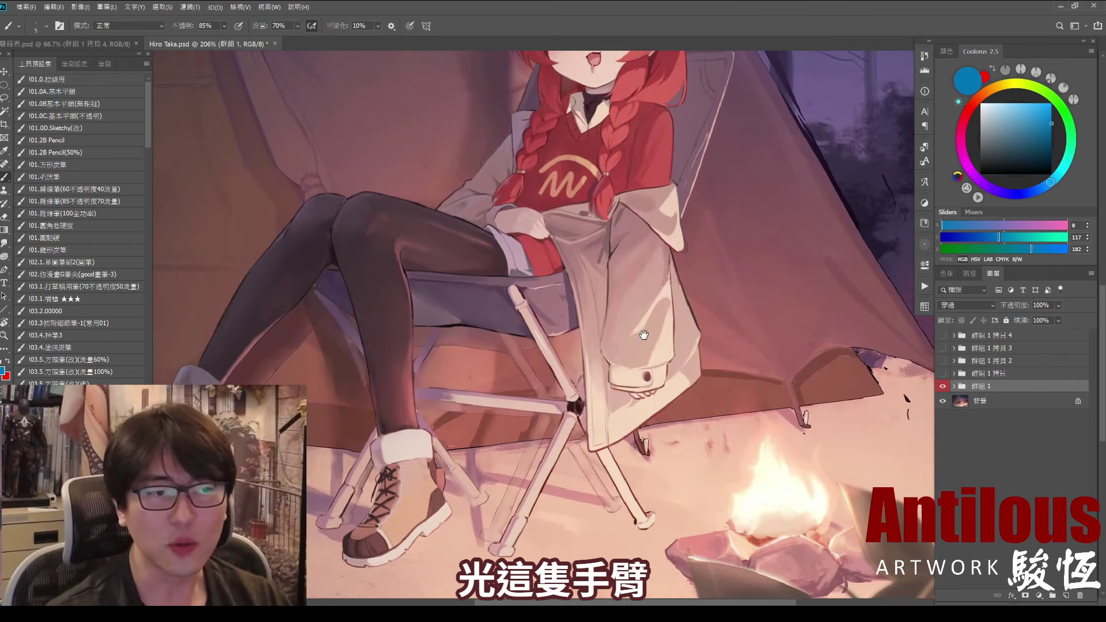
drag(661, 202, 645, 402)
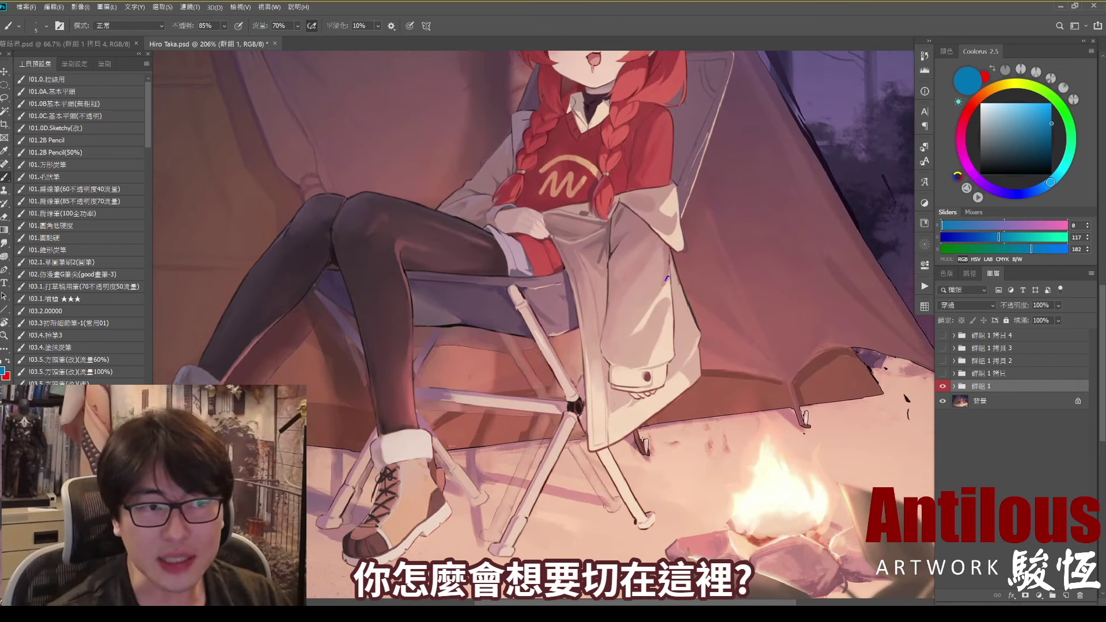
drag(668, 276, 665, 324)
drag(705, 291, 707, 301)
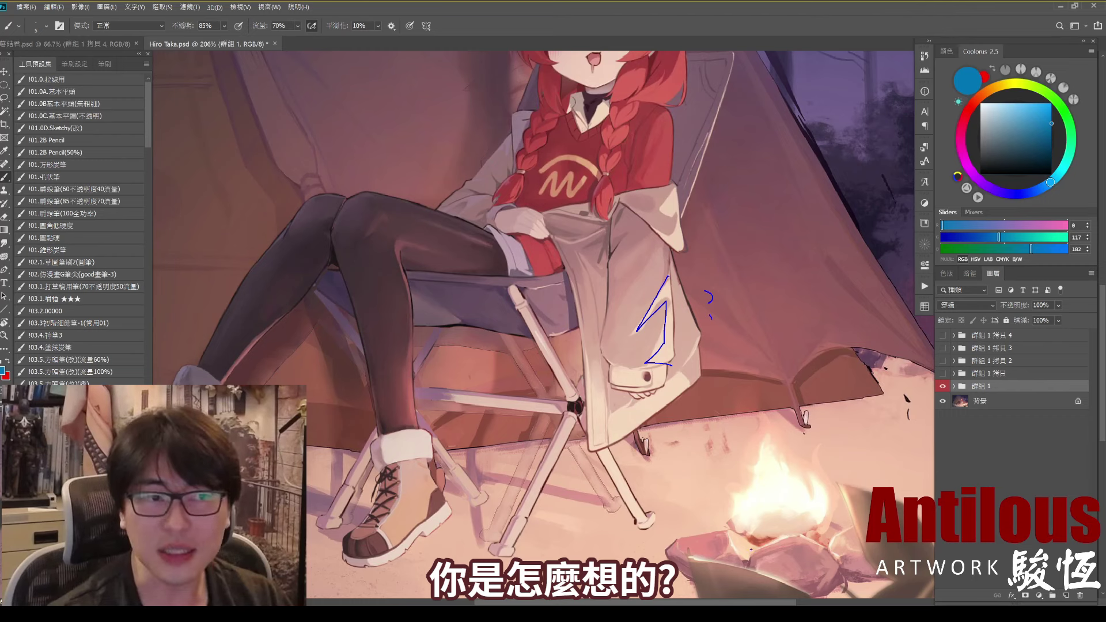
drag(721, 582, 758, 575)
drag(749, 415, 743, 417)
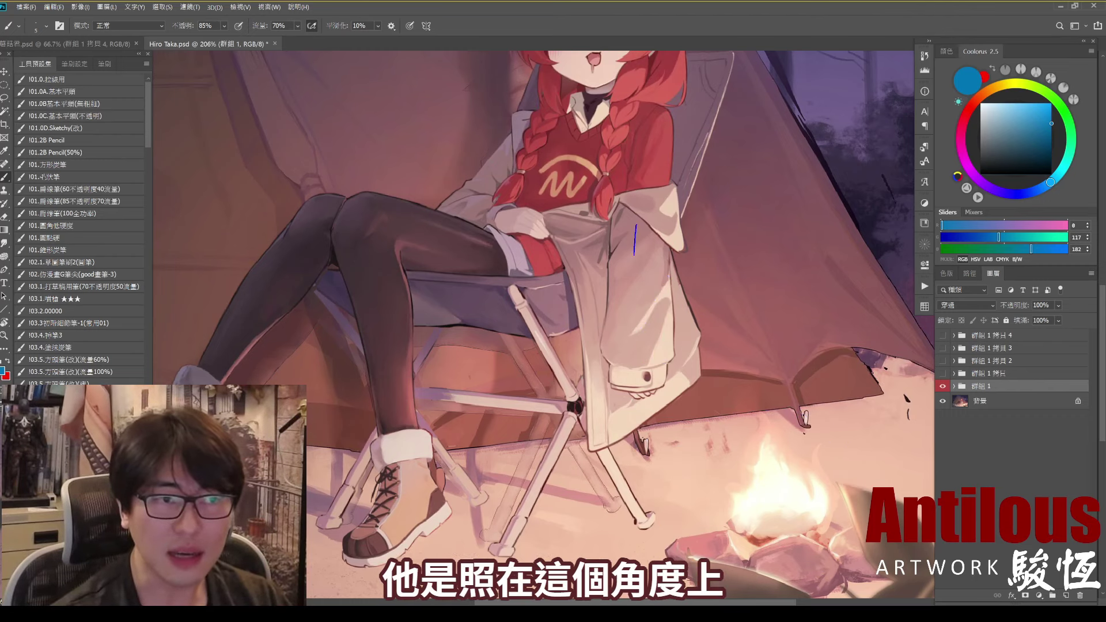
drag(635, 224, 621, 363)
drag(666, 239, 670, 366)
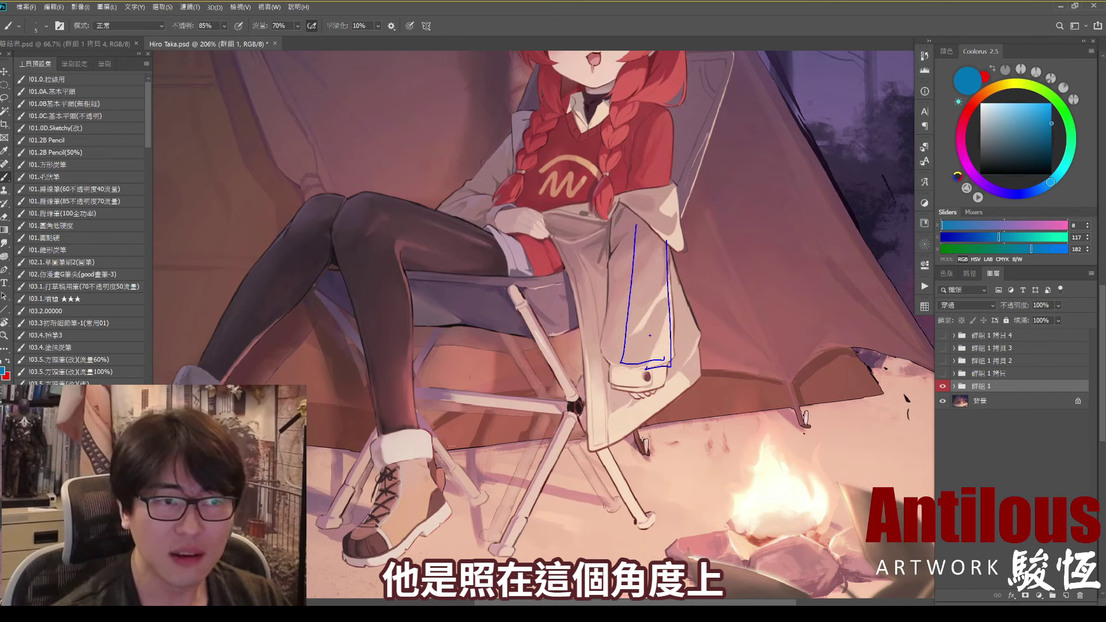
Step: Sketch an arrow toward the campfire, undo the blue strokes, and reframe the whole scene
key(ctrl+z)
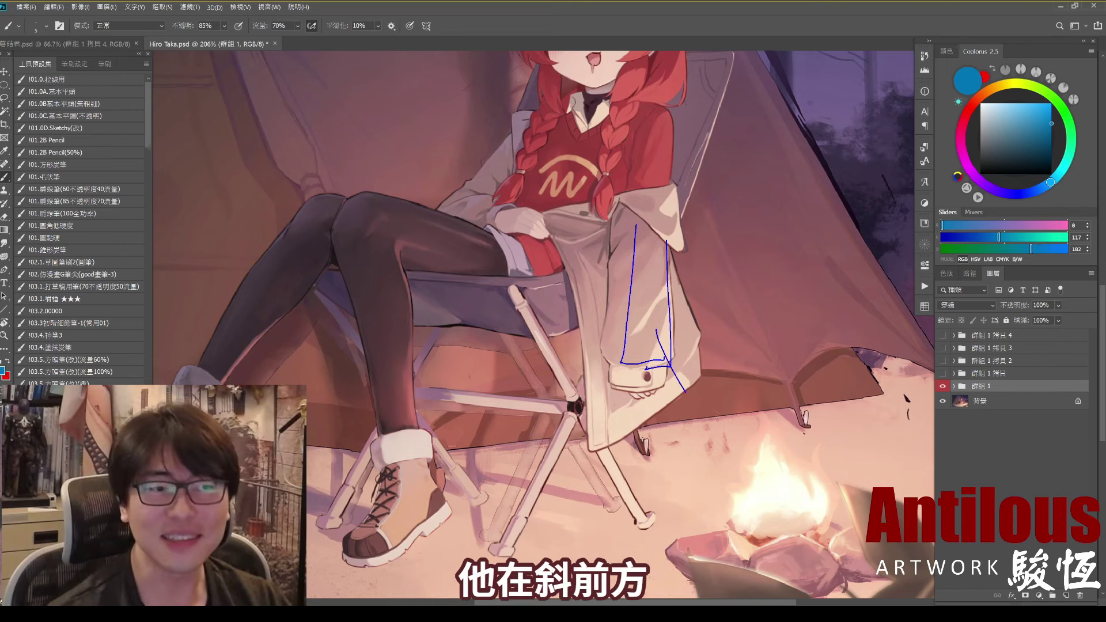
drag(657, 329, 722, 450)
drag(691, 432, 720, 406)
key(ctrl+z)
key(ctrl+z)
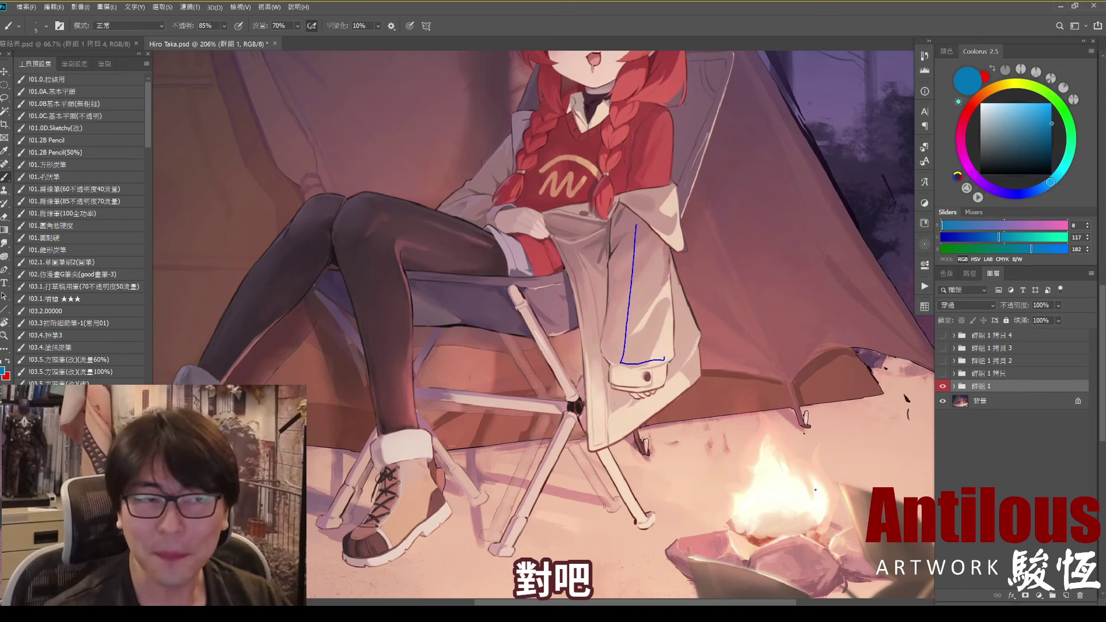
key(ctrl+z)
drag(595, 331, 645, 346)
Step: Show, then hide the 群組 1 拷貝 4 paintover to compare with the original
scroll(645, 346, down, 2)
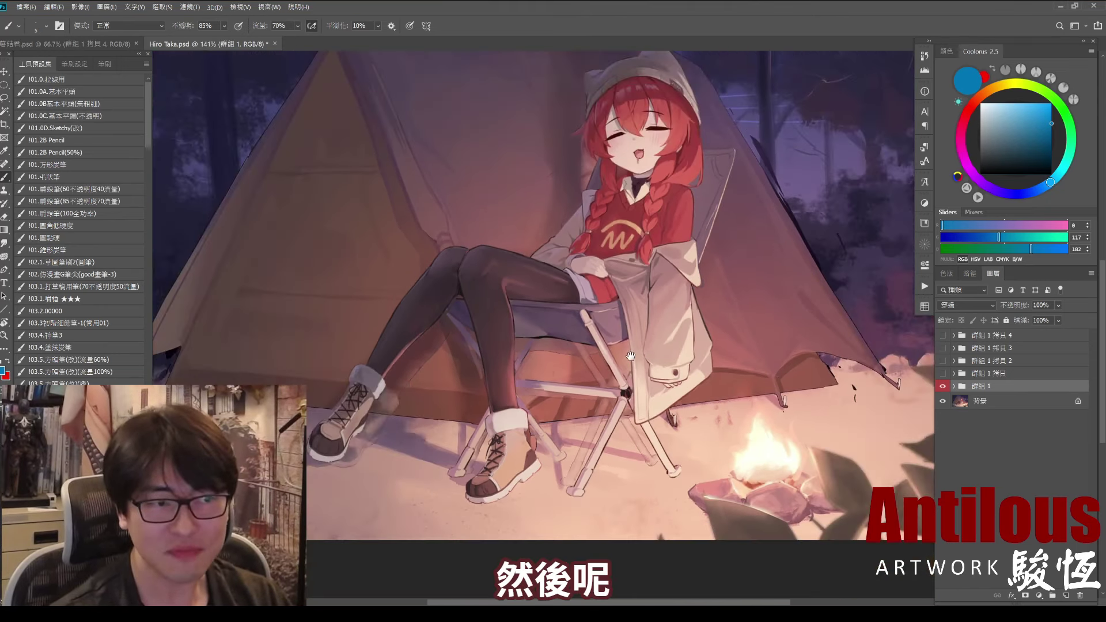
scroll(645, 369, down, 1)
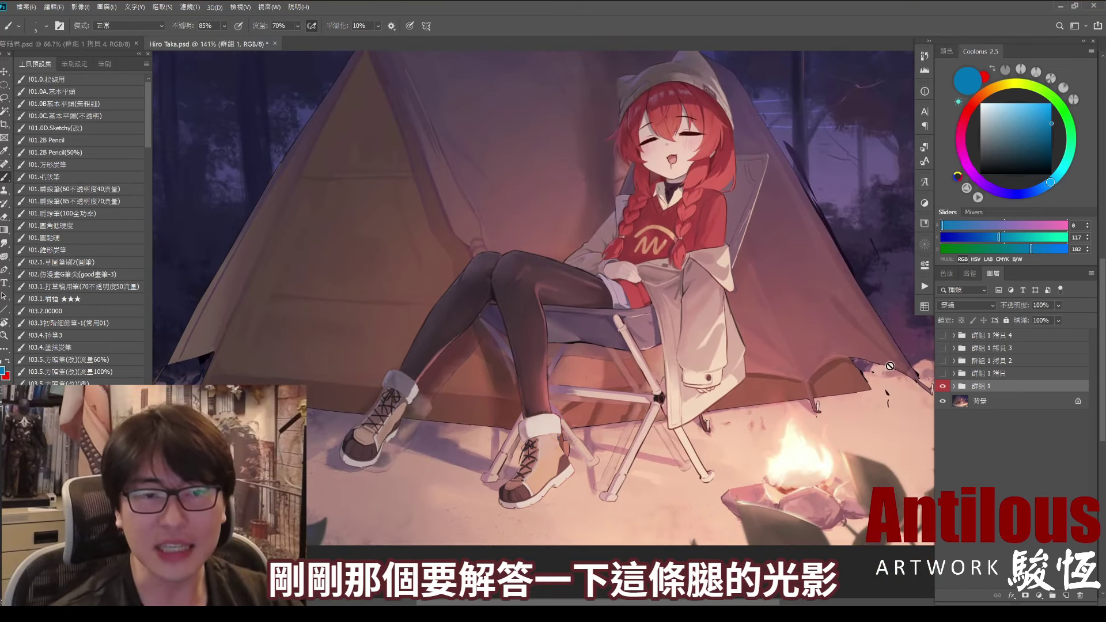
click(942, 337)
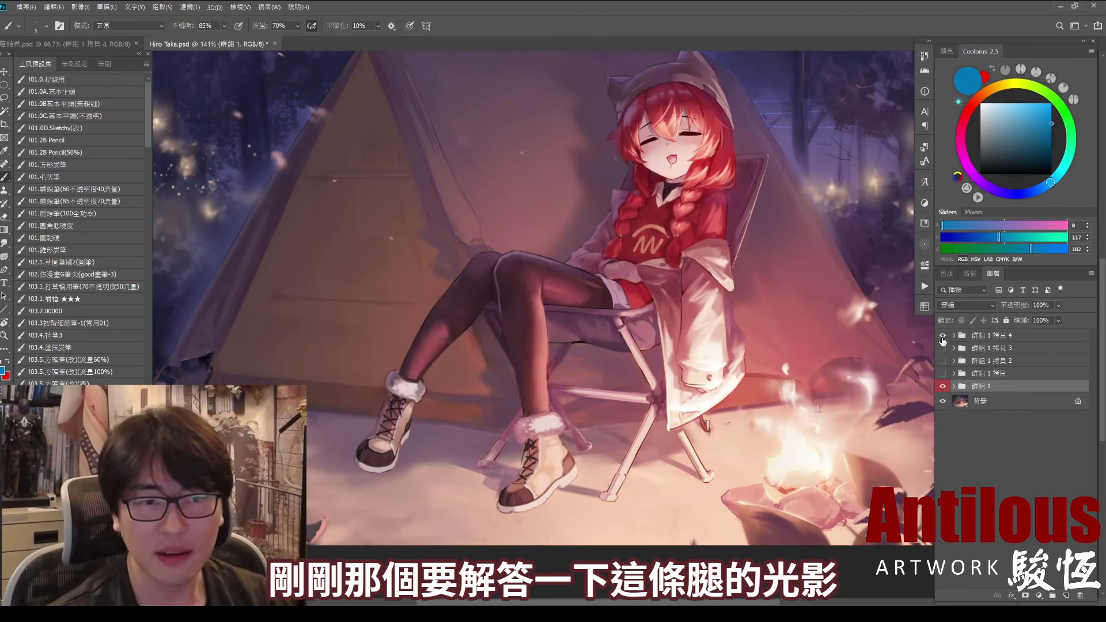
click(942, 336)
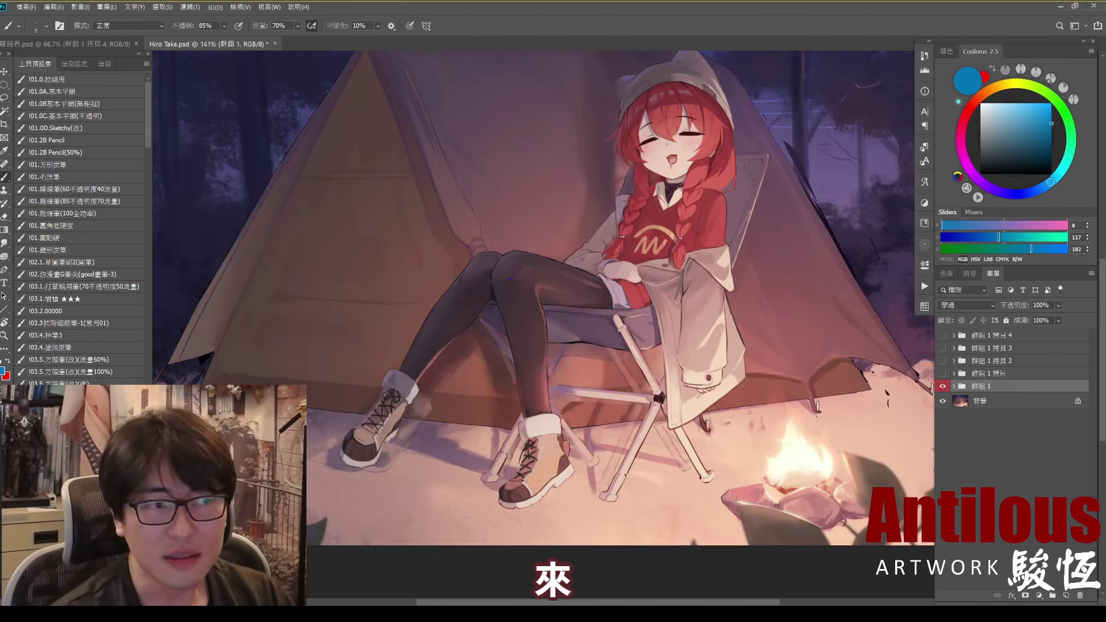
Step: Sketch and revise annotation marks over the knee and the lit area of the thigh
drag(506, 307, 499, 297)
drag(517, 246, 619, 287)
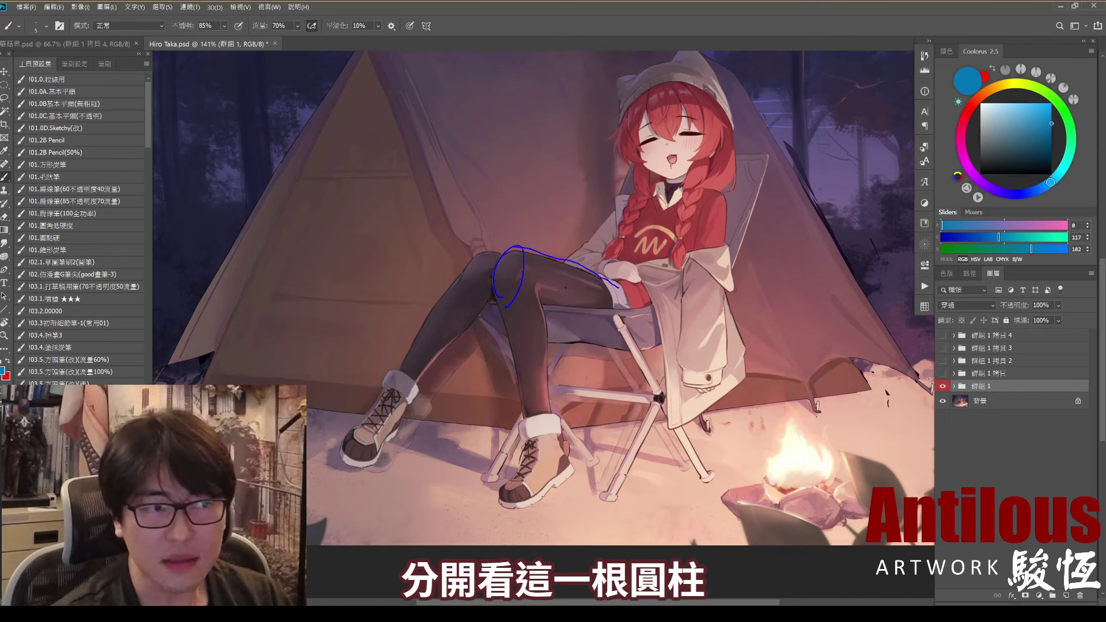
mouse_move(504, 295)
mouse_down()
mouse_move(605, 317)
mouse_move(804, 472)
mouse_up()
key(ctrl+z)
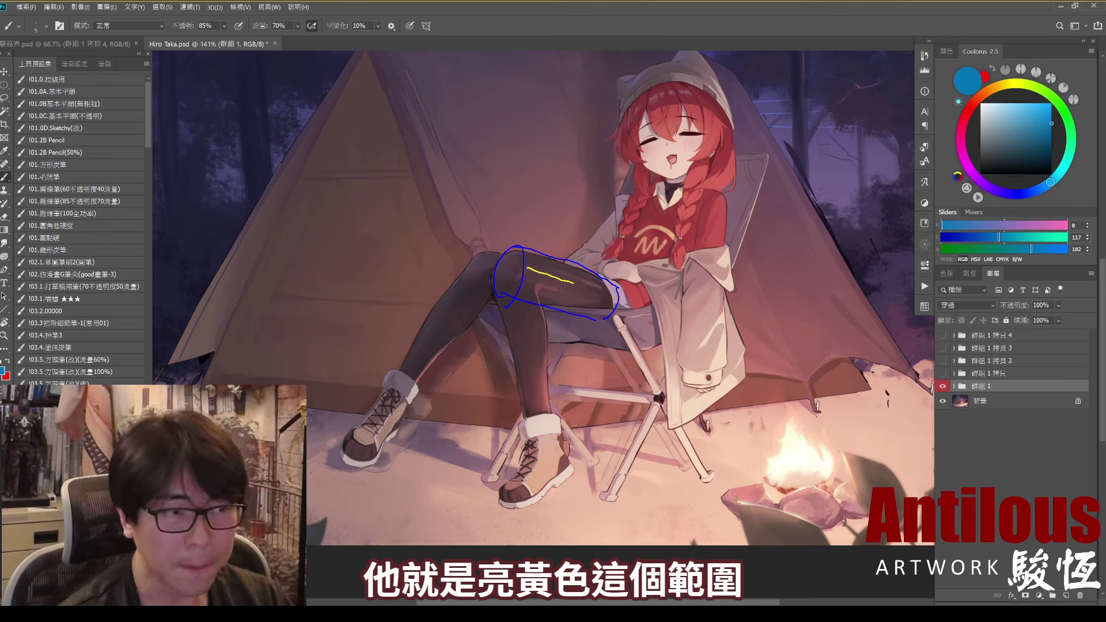
drag(573, 282, 614, 297)
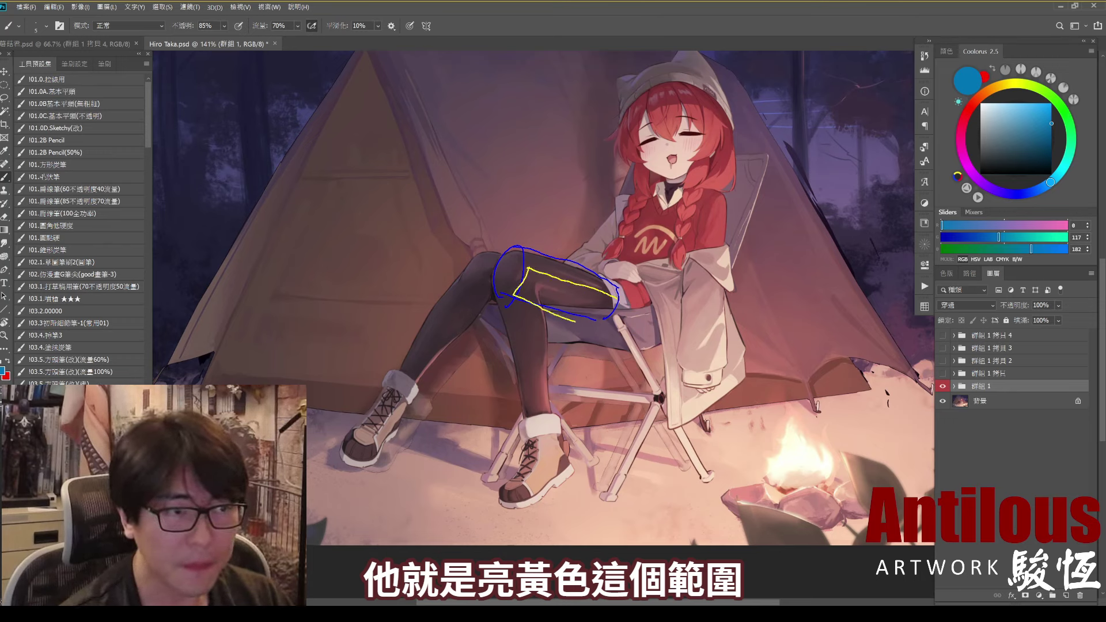
key(ctrl+z)
mouse_move(520, 286)
mouse_down()
mouse_move(559, 306)
mouse_move(620, 298)
mouse_move(624, 361)
mouse_up()
drag(628, 323, 634, 337)
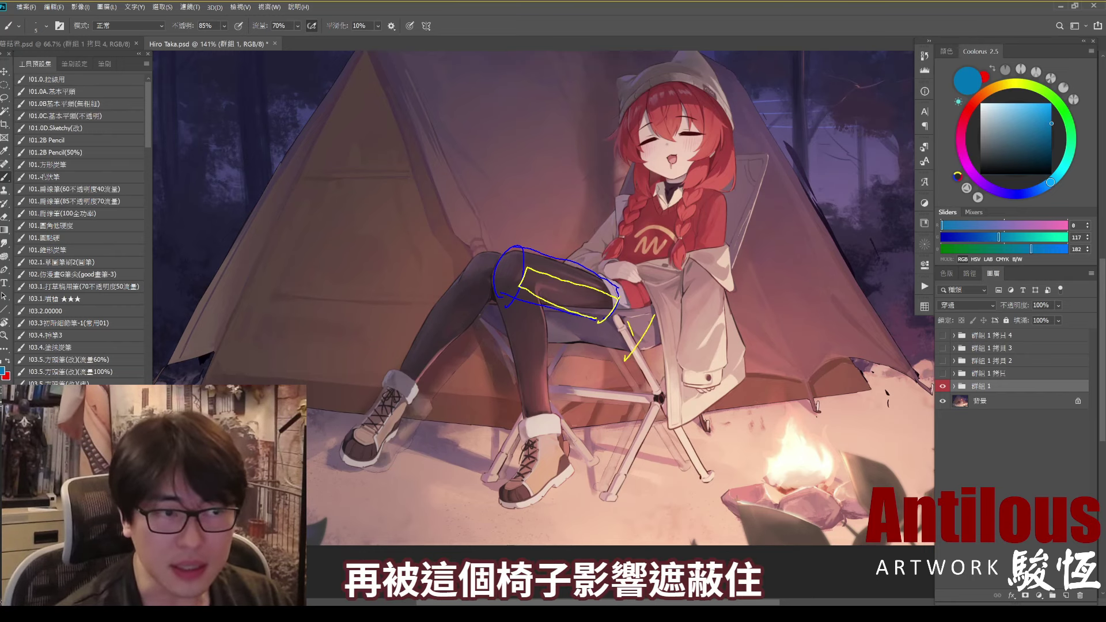
key(ctrl+z)
mouse_move(612, 295)
mouse_down()
mouse_move(576, 311)
mouse_move(611, 298)
mouse_up()
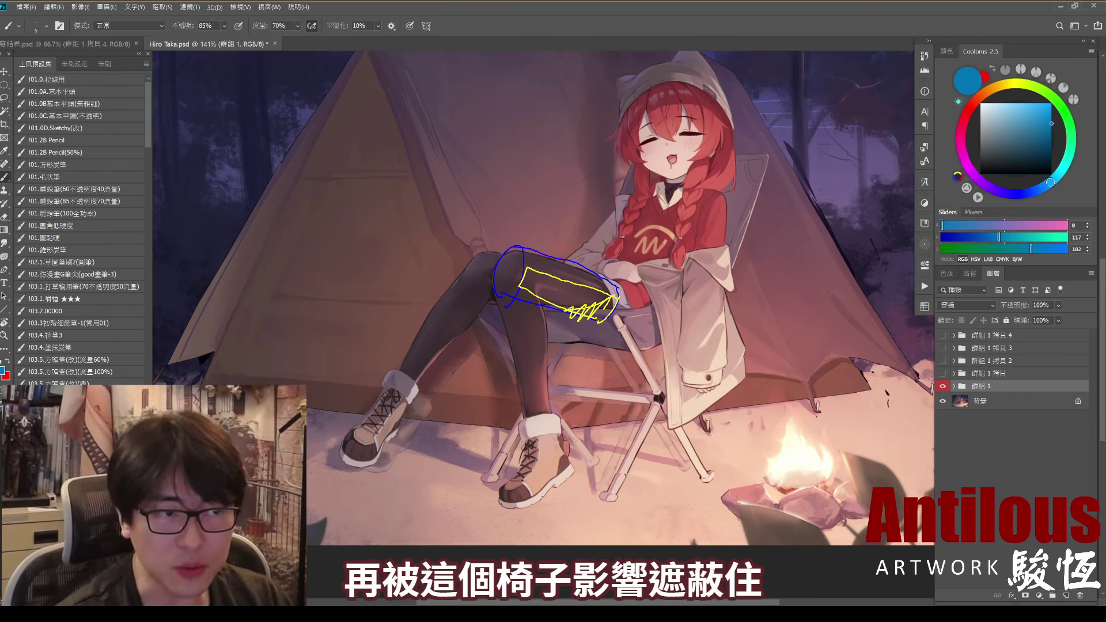
key(ctrl+z)
key(ctrl+z)
key(ctrl+z)
key(ctrl+z)
key(ctrl+z)
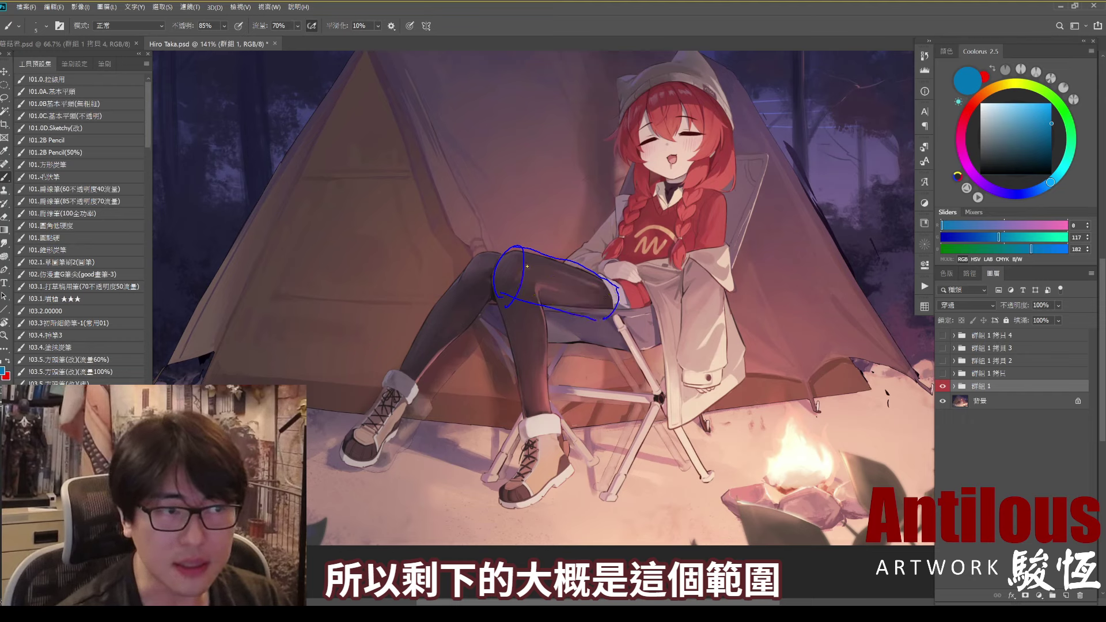
drag(526, 268, 585, 289)
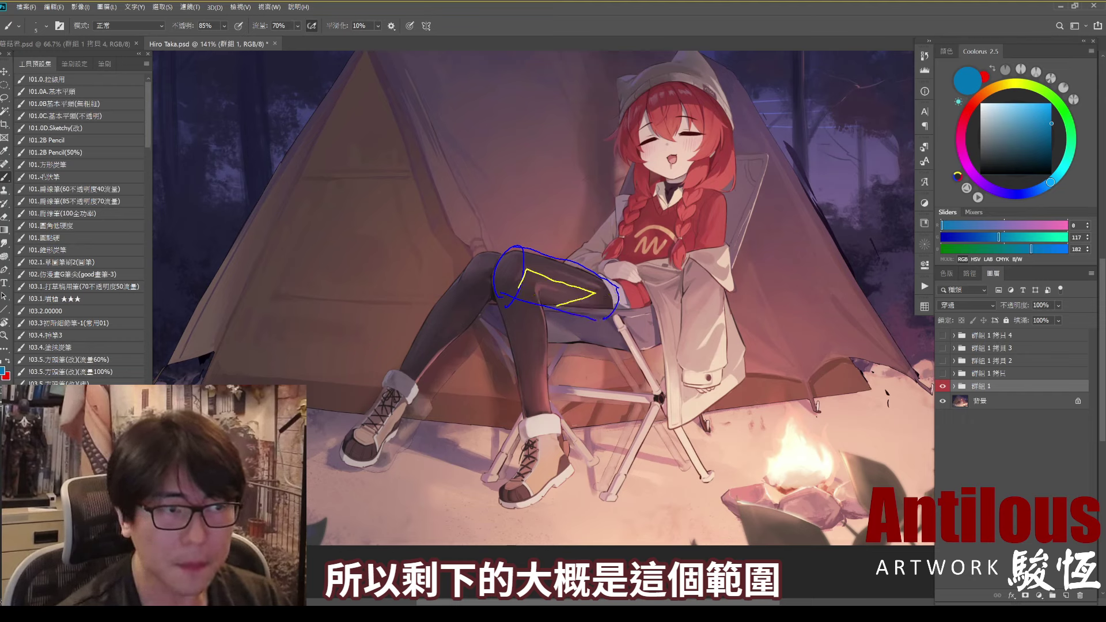
Step: Mark the bent lower leg, then clear all annotation strokes from the leg
drag(518, 345, 543, 378)
drag(559, 331, 513, 387)
key(ctrl+z)
key(ctrl+z)
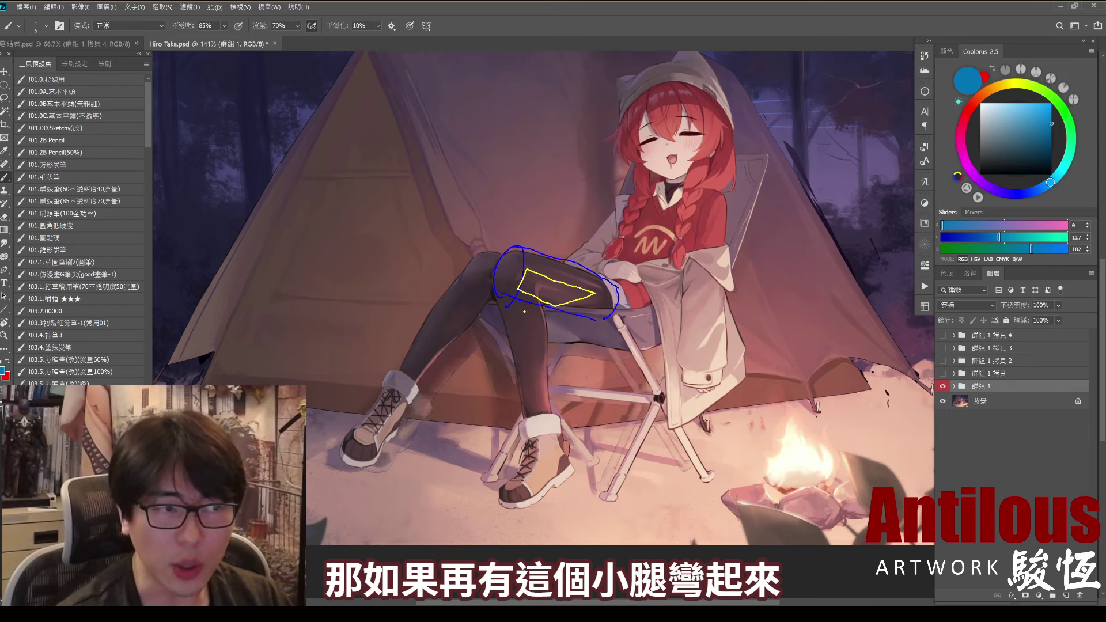
drag(489, 335, 590, 380)
key(ctrl+z)
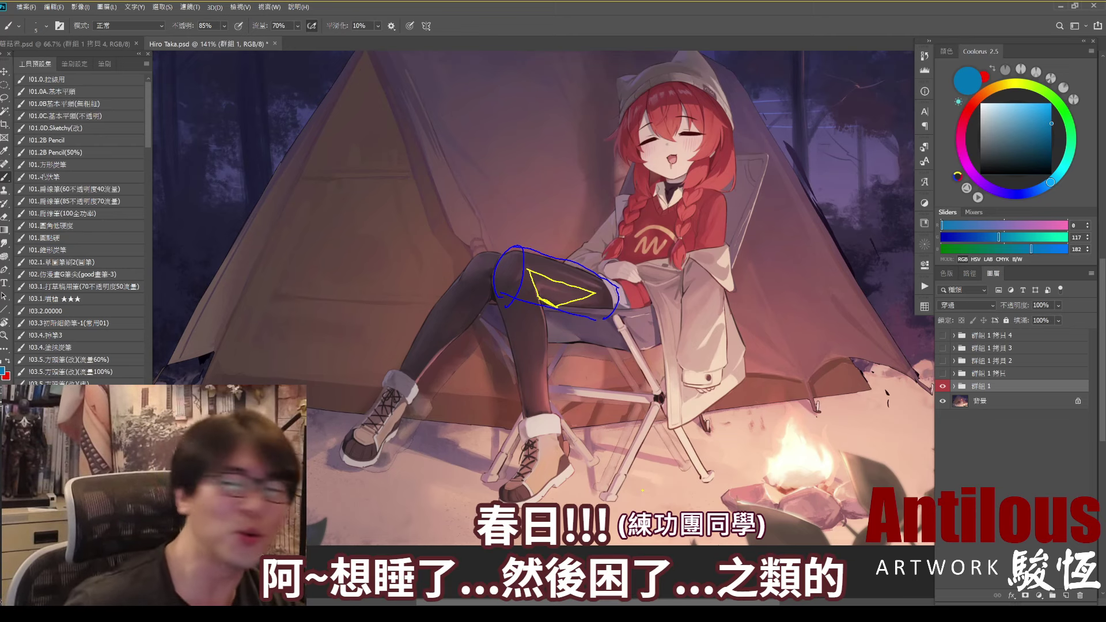
key(Delete)
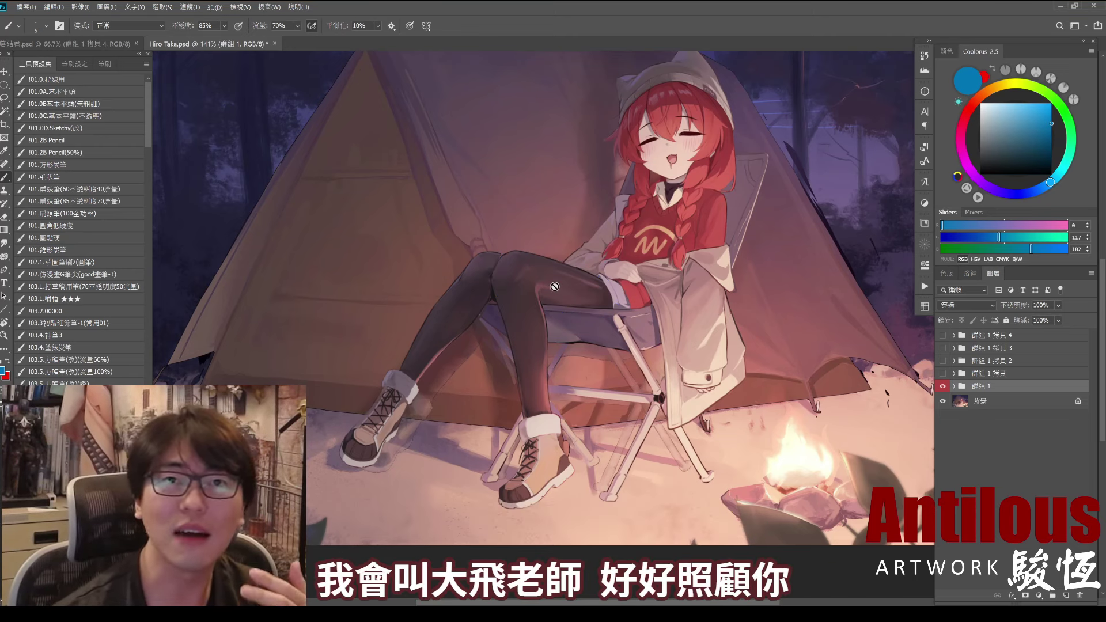
Step: Recompare the paintover, outline the lower leg's lit part, and hide 群組 1 拷貝 3
click(942, 335)
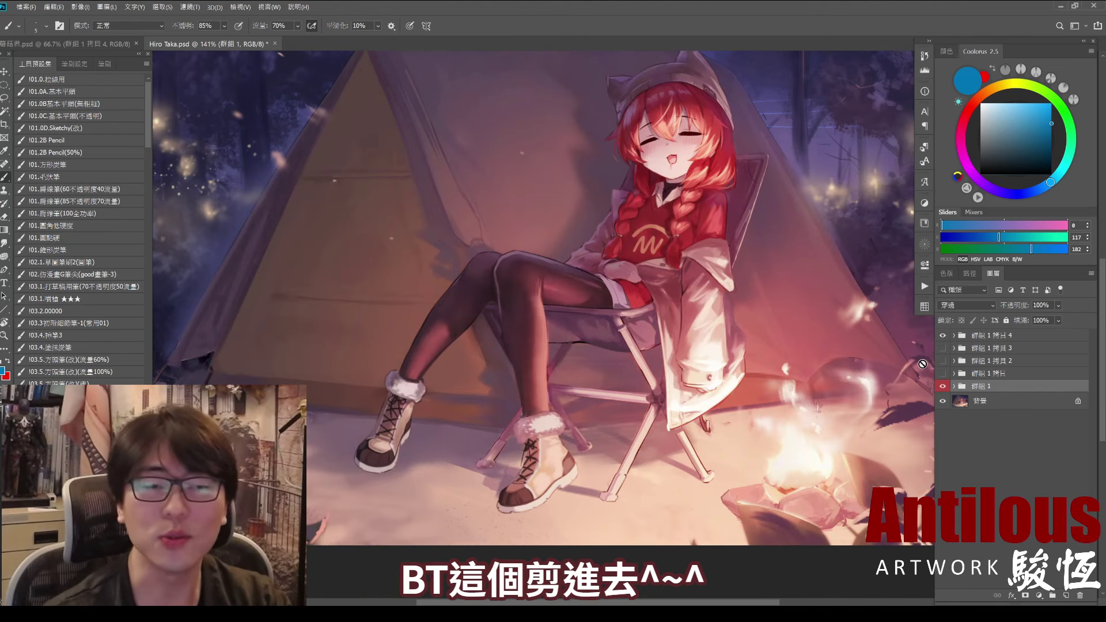
click(943, 335)
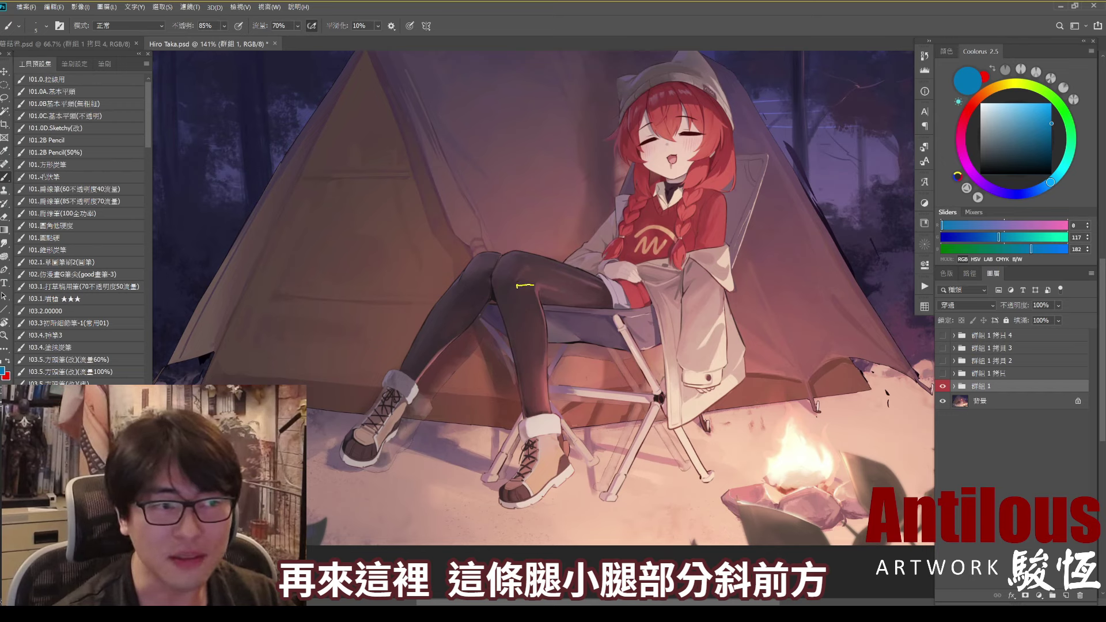
mouse_move(516, 285)
mouse_down()
mouse_move(532, 414)
mouse_move(543, 291)
mouse_up()
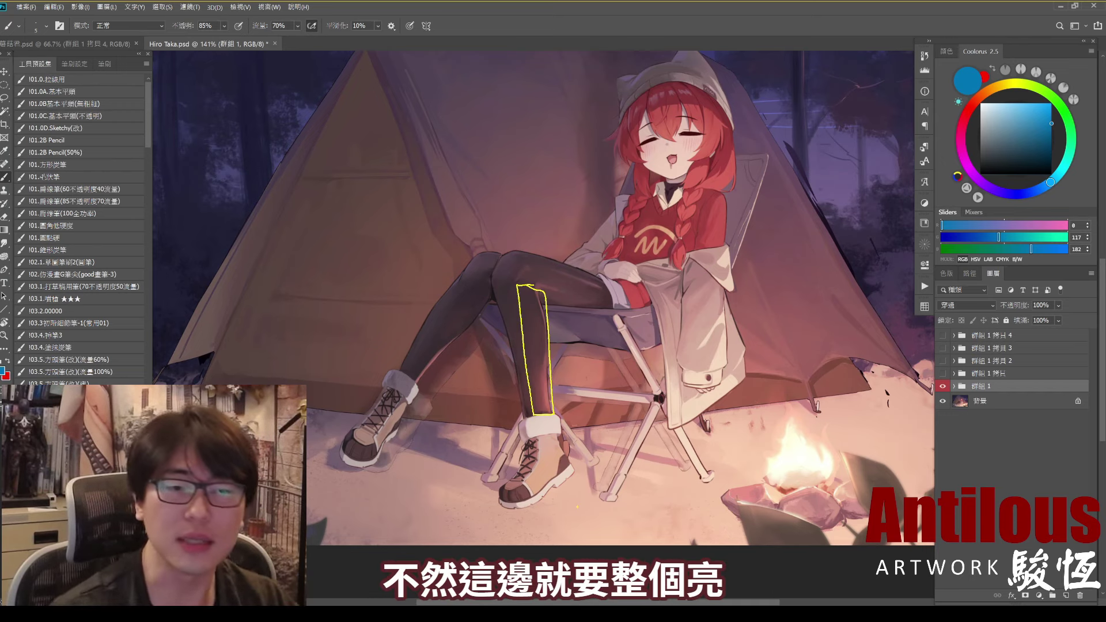
key(Escape)
click(942, 335)
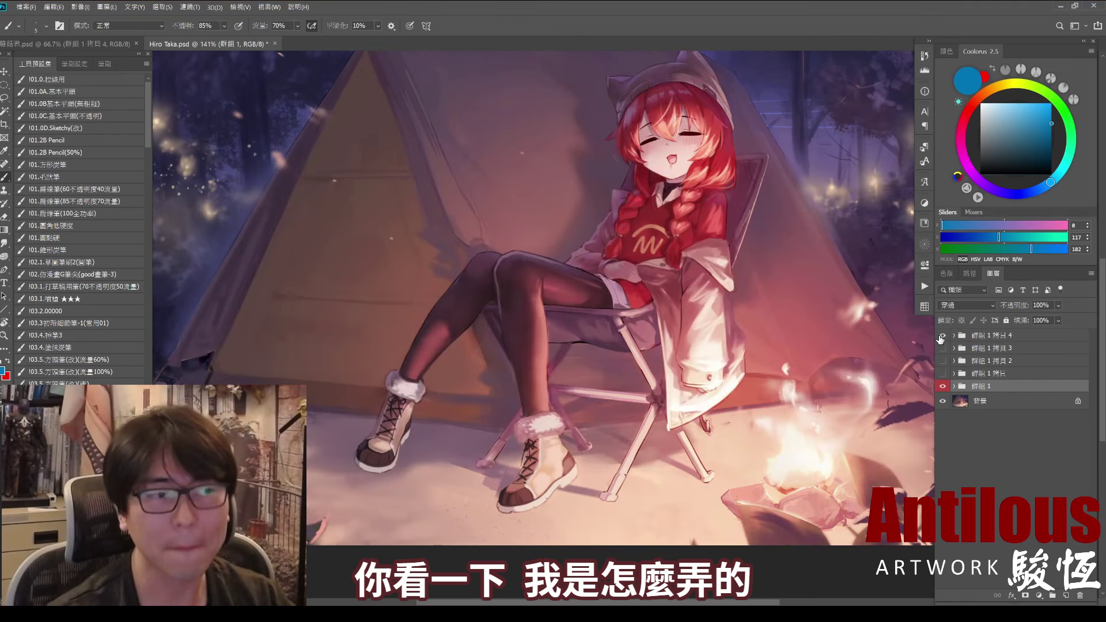
click(943, 335)
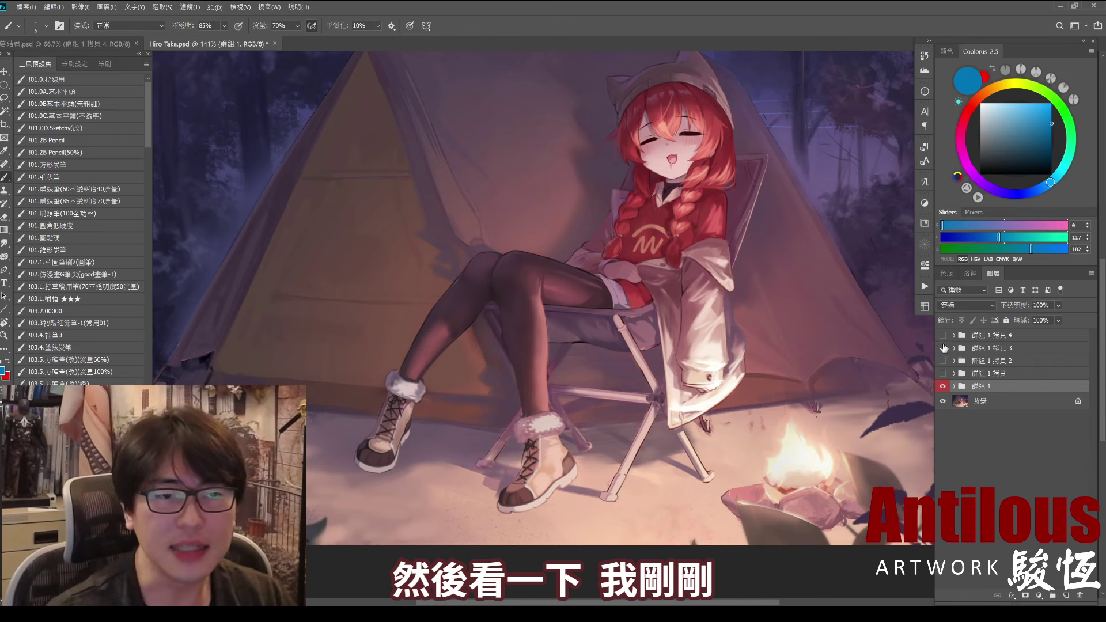
click(943, 348)
Step: Mark the far leg, boot and near-shin shading over the paintover, then hide it
drag(385, 478, 395, 458)
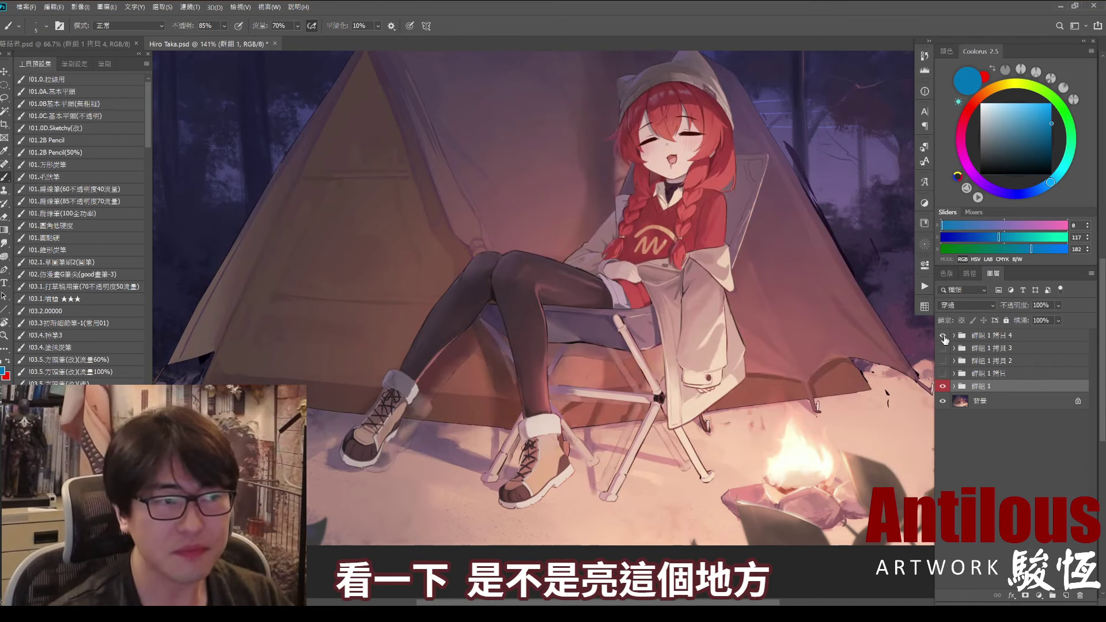
click(942, 335)
drag(457, 290, 490, 287)
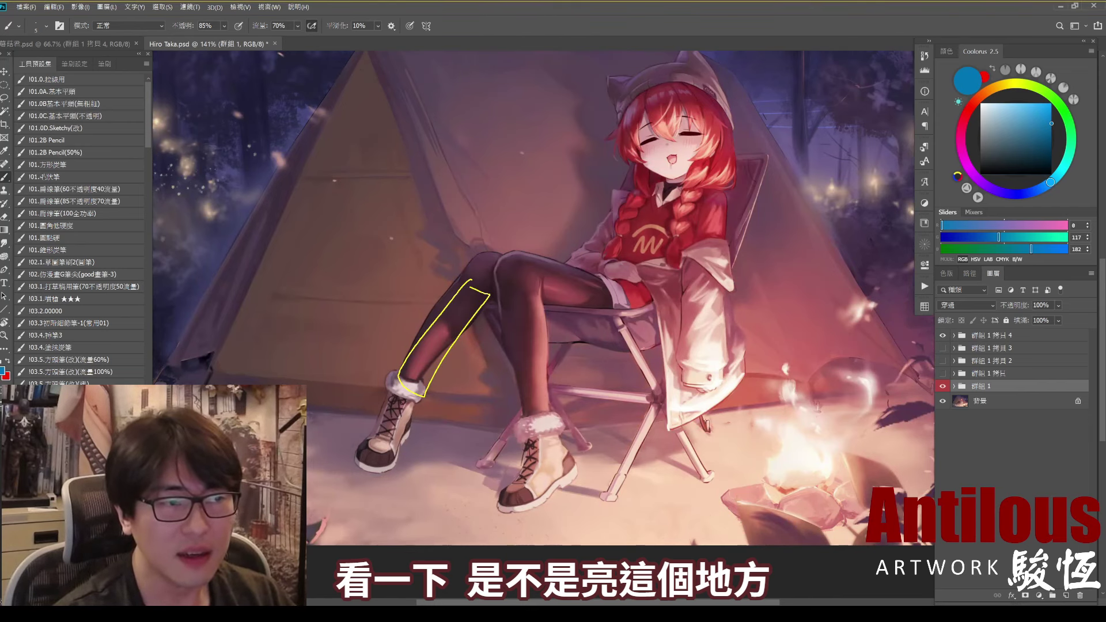
drag(521, 246, 525, 458)
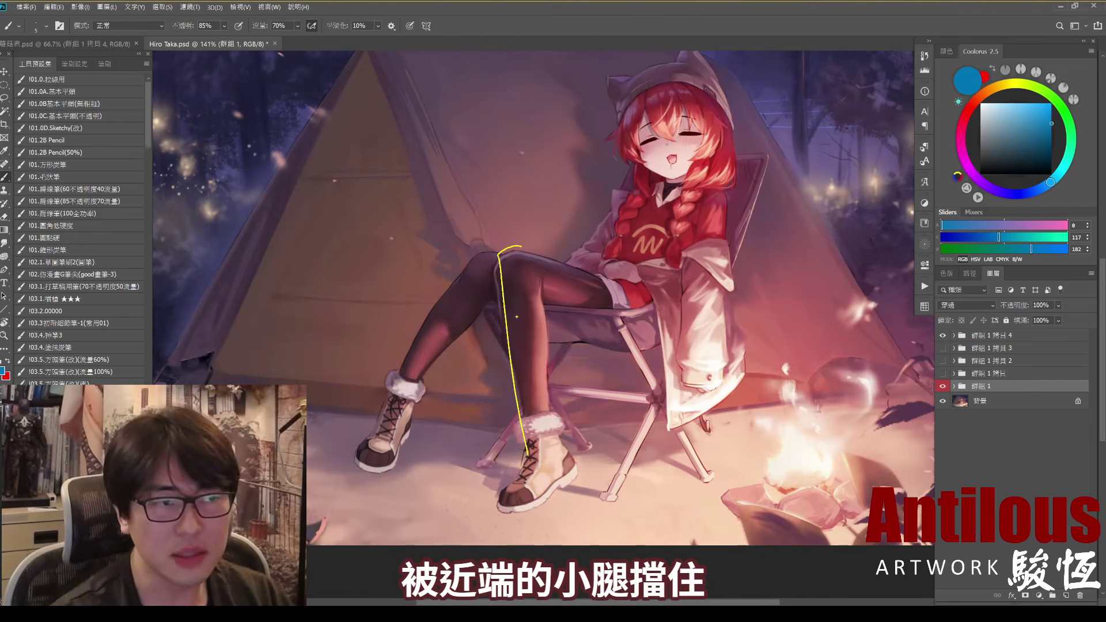
drag(452, 325, 484, 265)
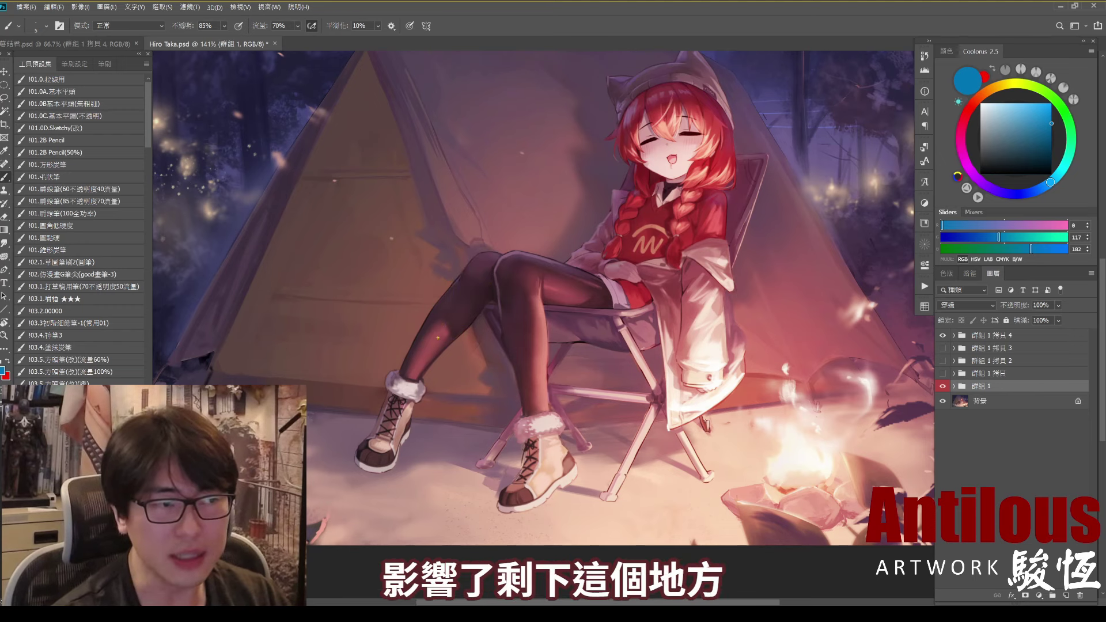
drag(440, 319, 387, 458)
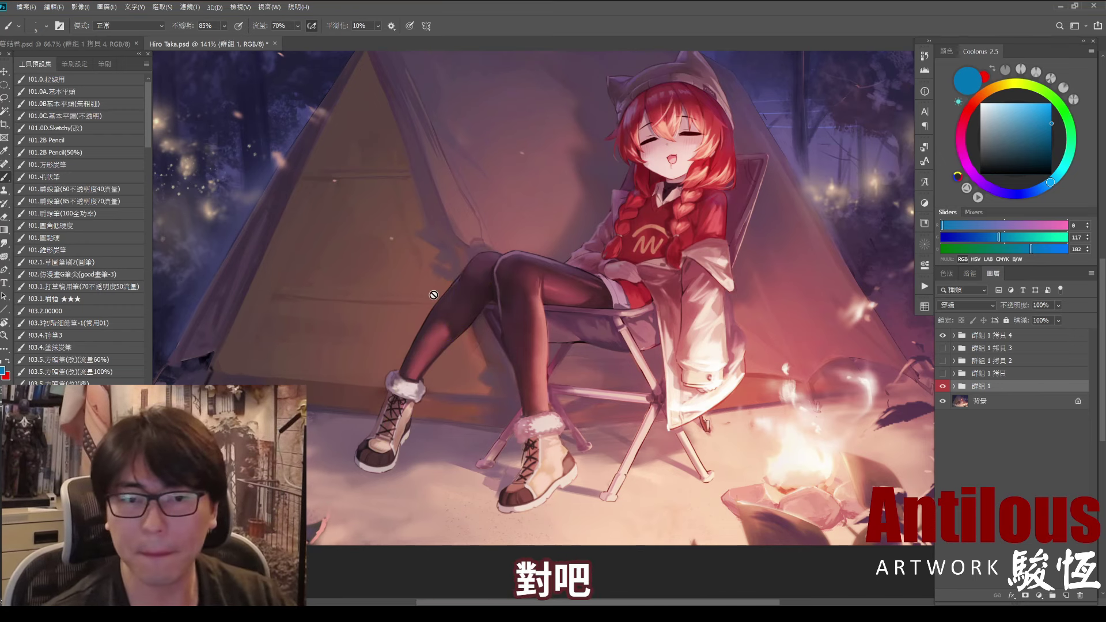
drag(814, 321, 786, 373)
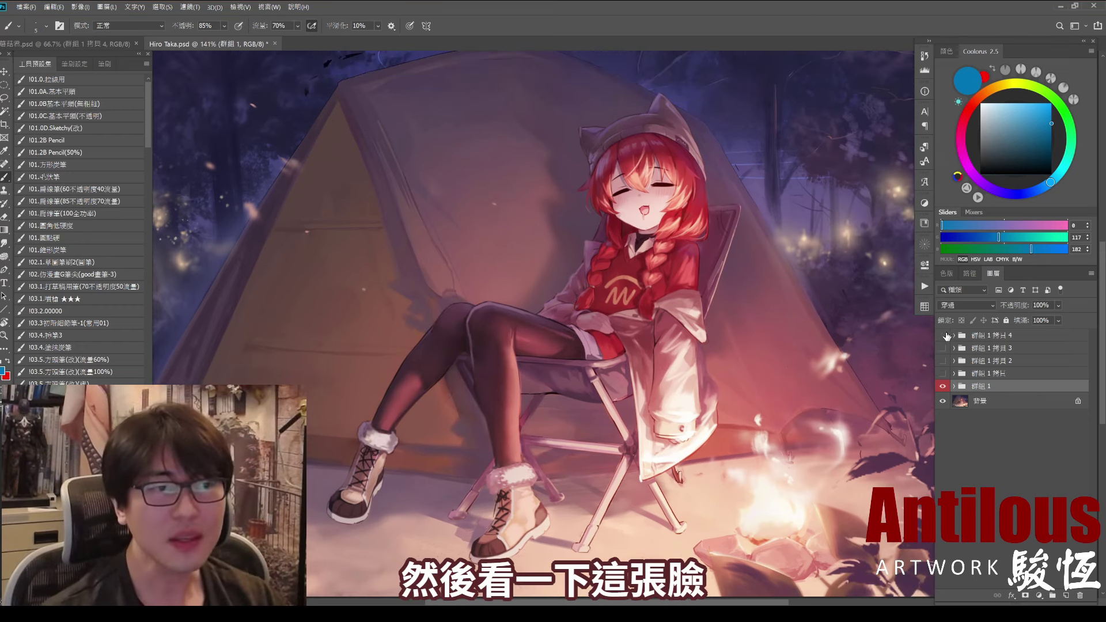
click(943, 335)
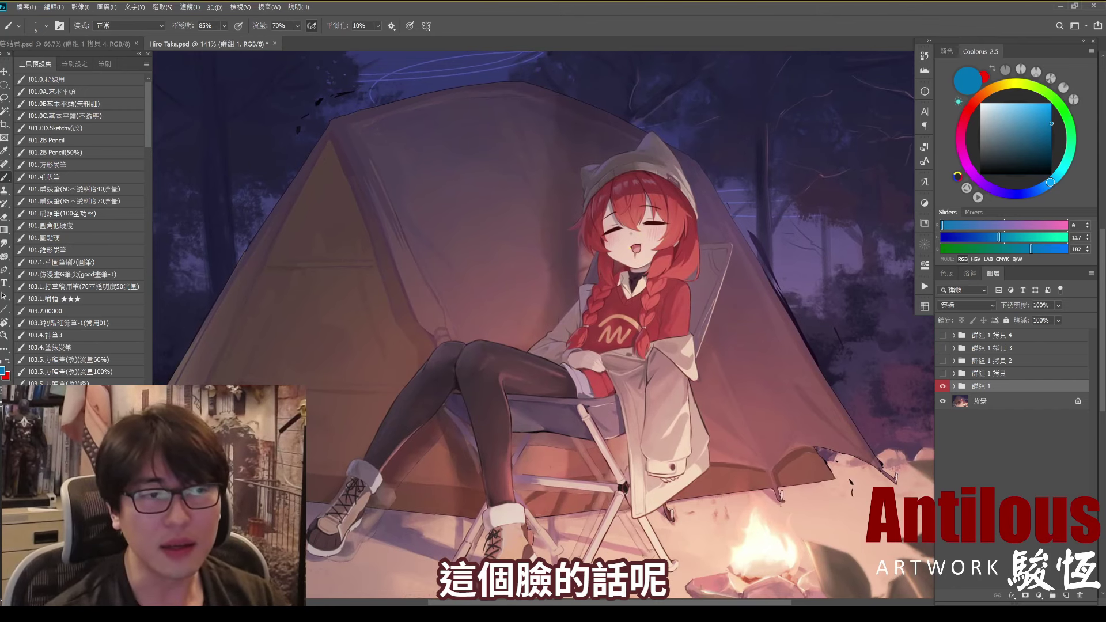
Step: Circle the girl's face and eyes, then toggle the paintover to compare, leaving it hidden
mouse_move(599, 254)
mouse_down()
mouse_move(609, 213)
mouse_move(610, 225)
mouse_up()
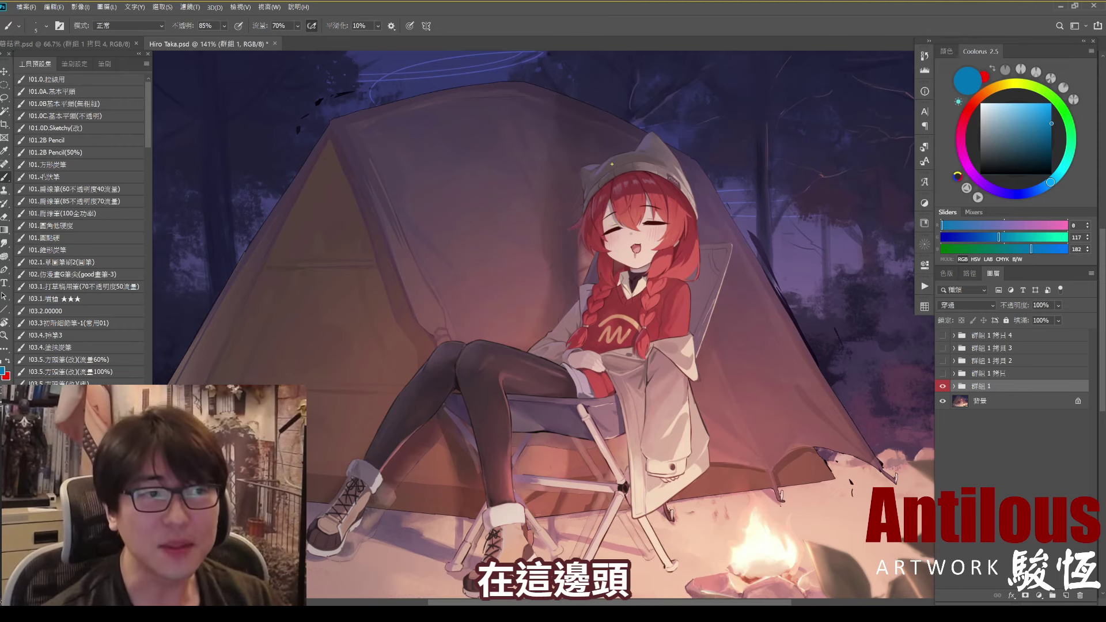
drag(631, 265, 666, 256)
drag(595, 236, 675, 224)
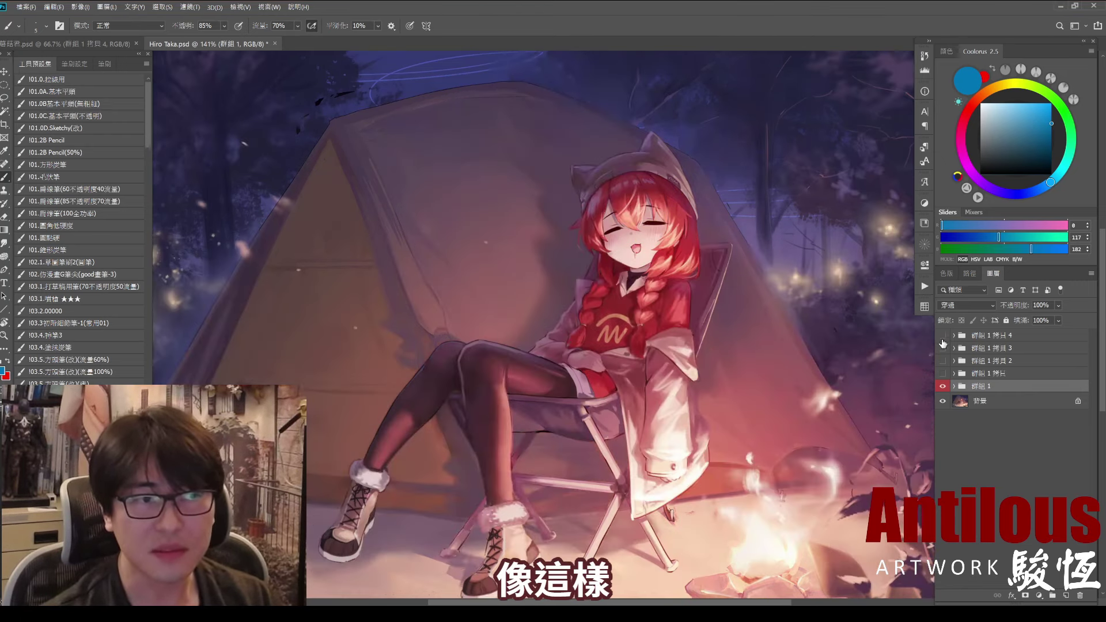
drag(943, 341, 946, 340)
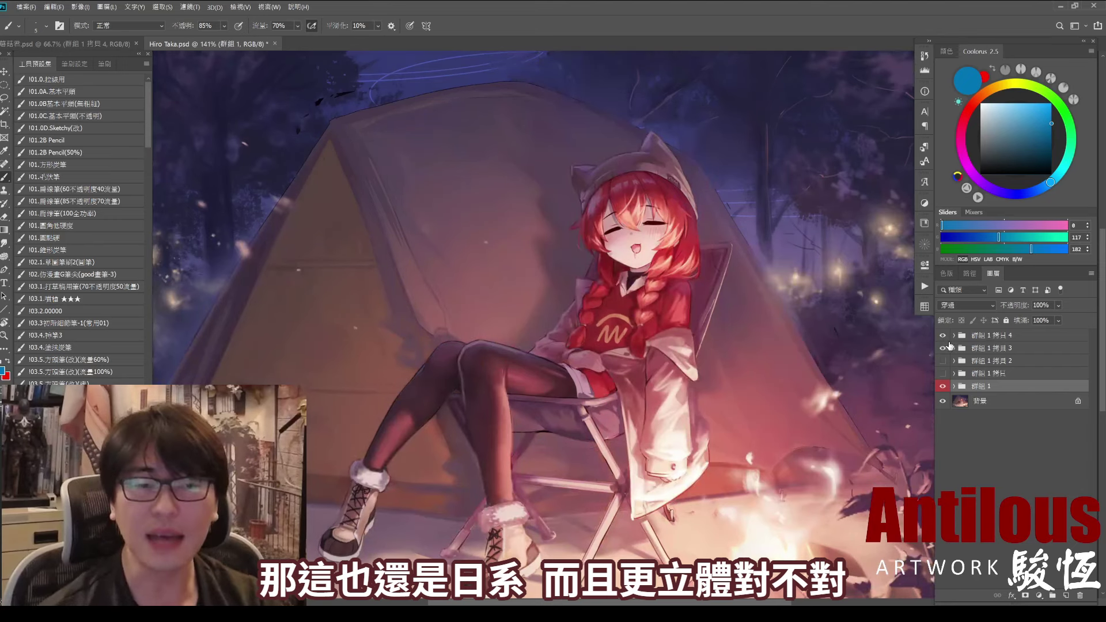
click(943, 336)
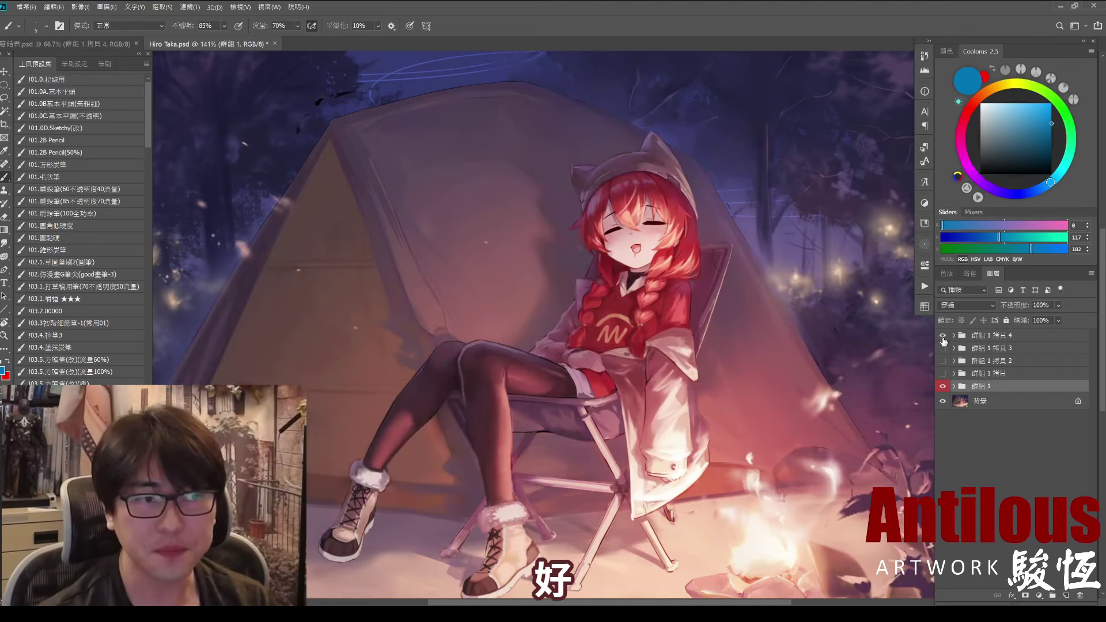
click(943, 336)
Step: Hide the paintover and mark the hair strand beside the face and the sleeve edge
click(943, 336)
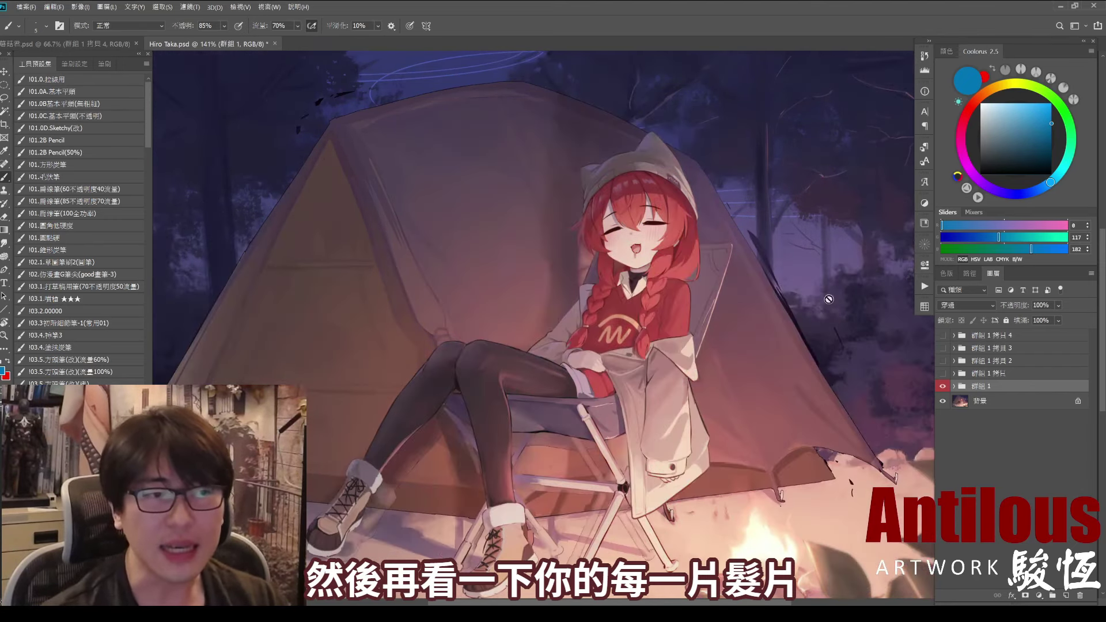
scroll(712, 291, up, 2)
scroll(712, 291, up, 1)
drag(712, 291, 720, 305)
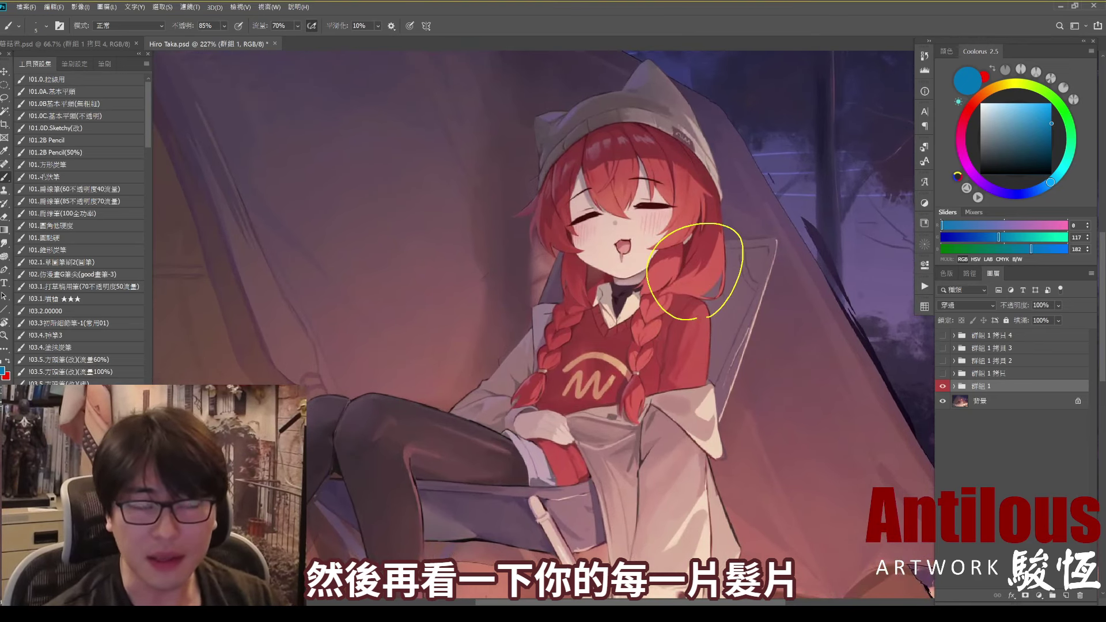
drag(694, 231, 654, 290)
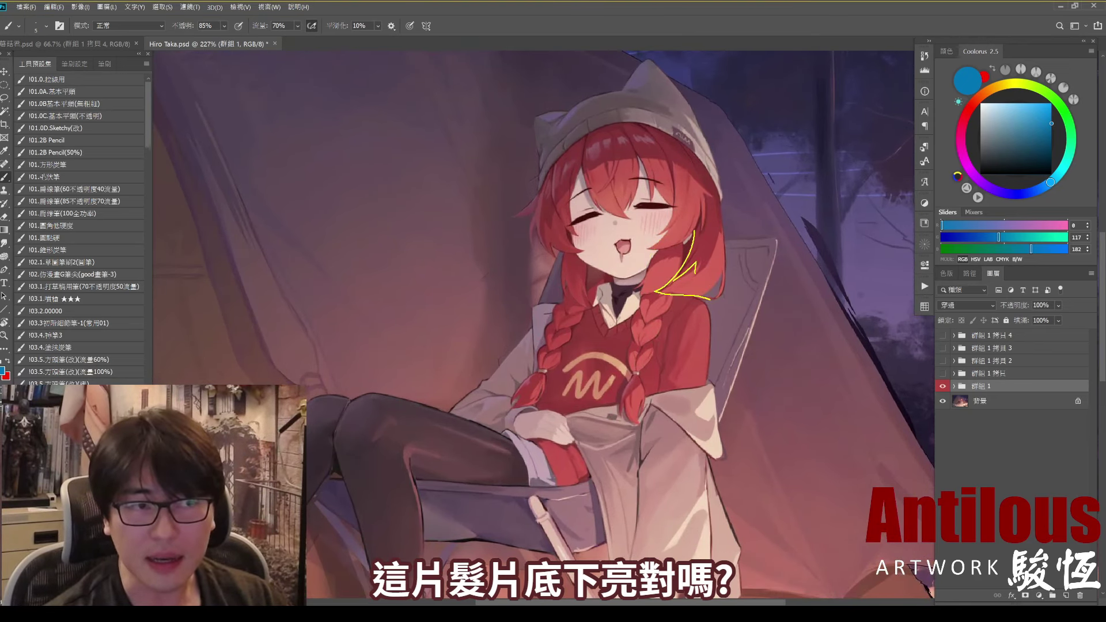
mouse_move(736, 542)
mouse_down()
mouse_move(704, 344)
mouse_move(727, 360)
mouse_up()
key(ctrl+z)
key(ctrl+z)
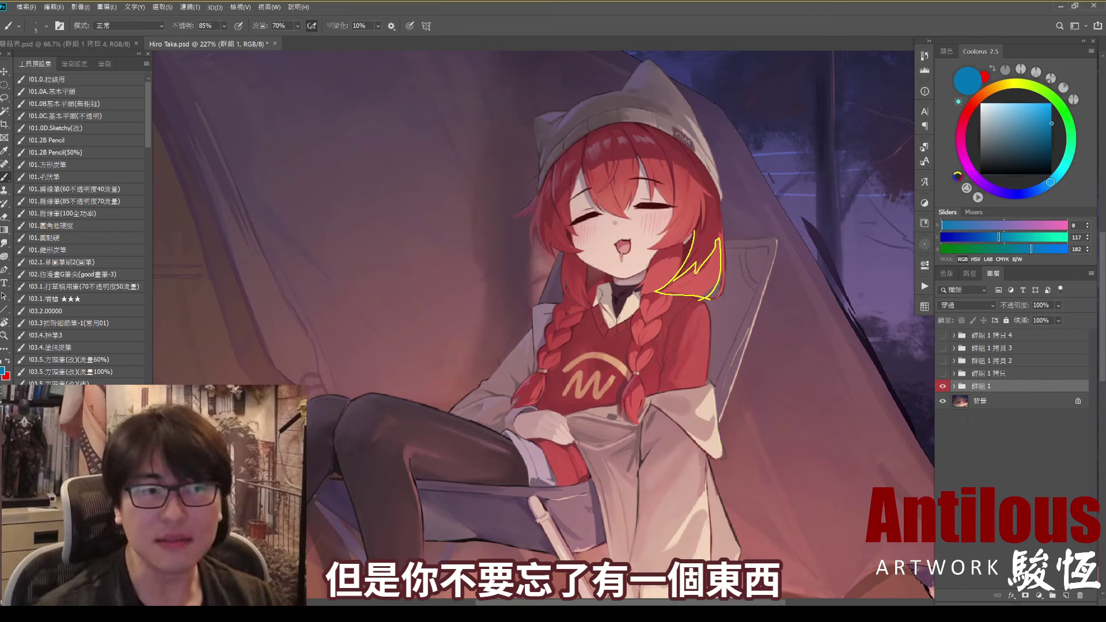
Step: Mark the sleeve near the shoulder and a shadow beside the hair, undo them, and show the paintover
drag(696, 360, 718, 335)
drag(703, 333, 719, 353)
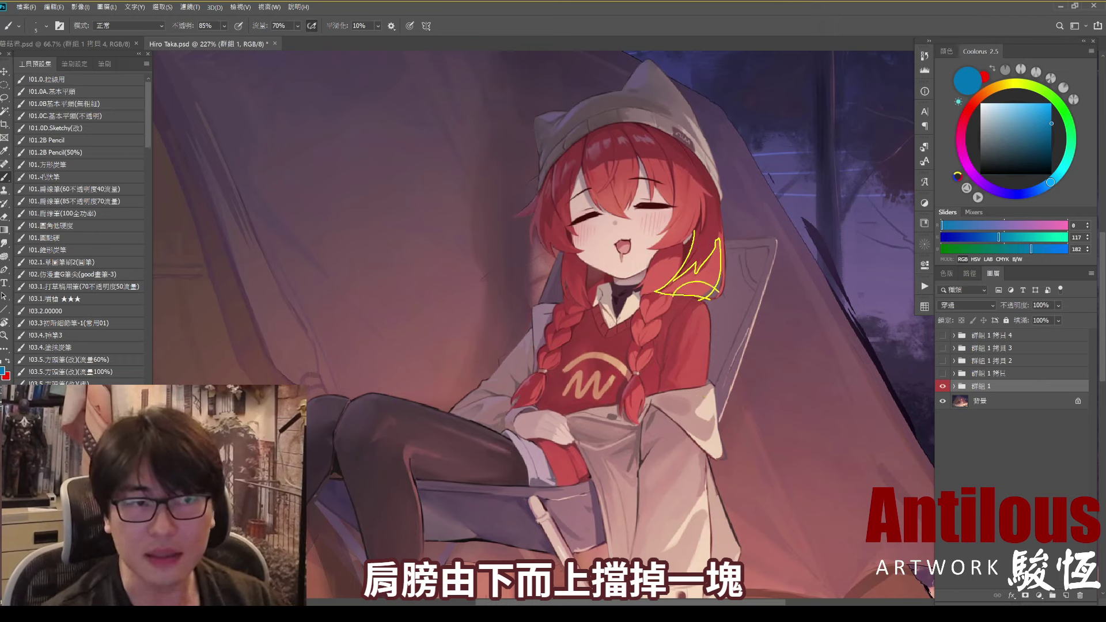
key(ctrl+z)
key(ctrl+z)
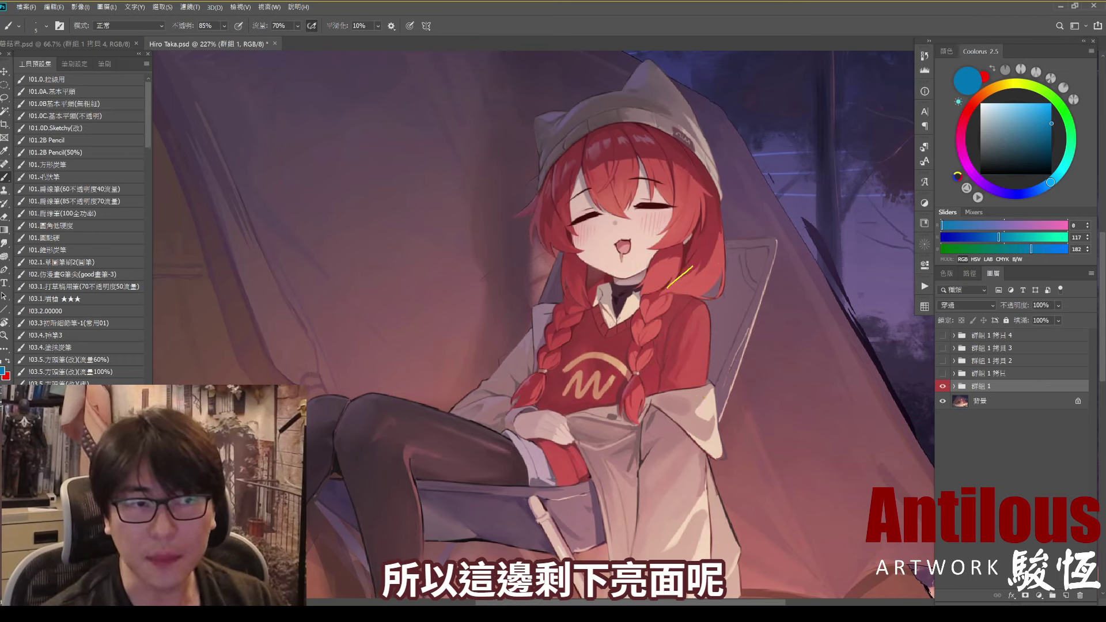
mouse_move(700, 242)
mouse_down()
mouse_move(725, 295)
mouse_move(680, 298)
mouse_move(725, 238)
mouse_up()
key(ctrl+z)
key(ctrl+z)
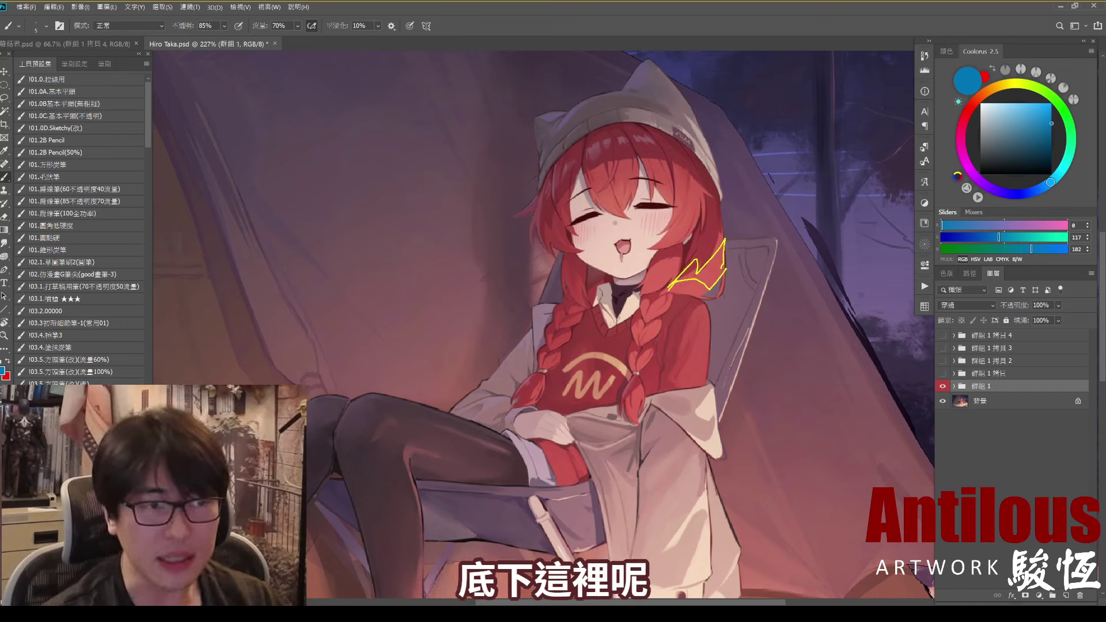
key(ctrl+z)
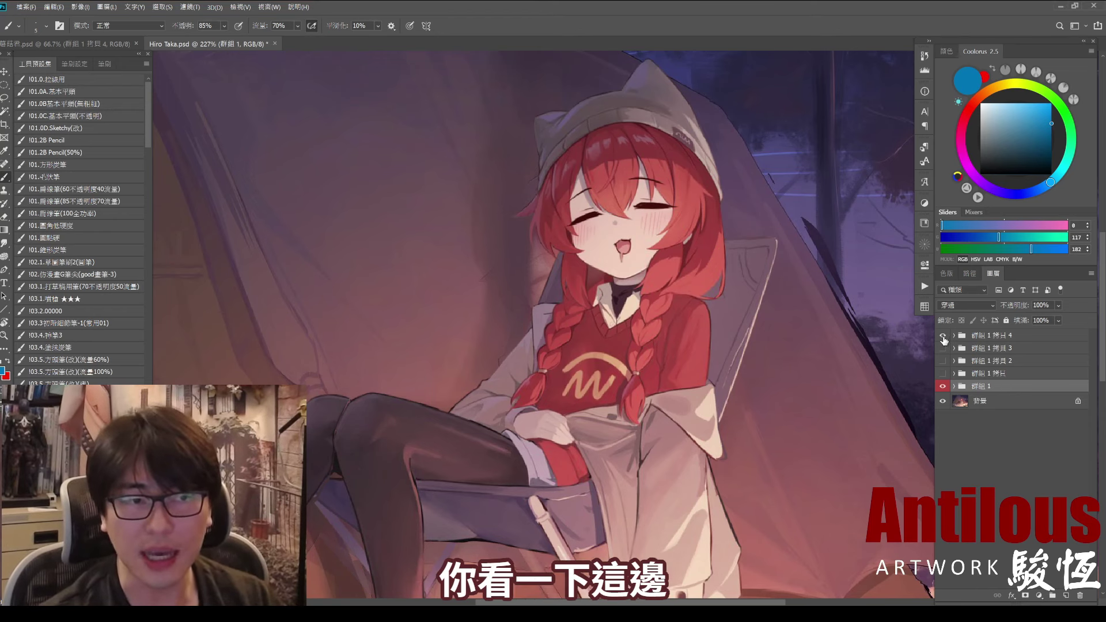
click(942, 336)
Step: Mark the braid, jacket edge, shoulder and hat-to-eye line, clear them, and show the paintover
mouse_move(667, 292)
mouse_down()
mouse_move(679, 281)
mouse_move(693, 299)
mouse_up()
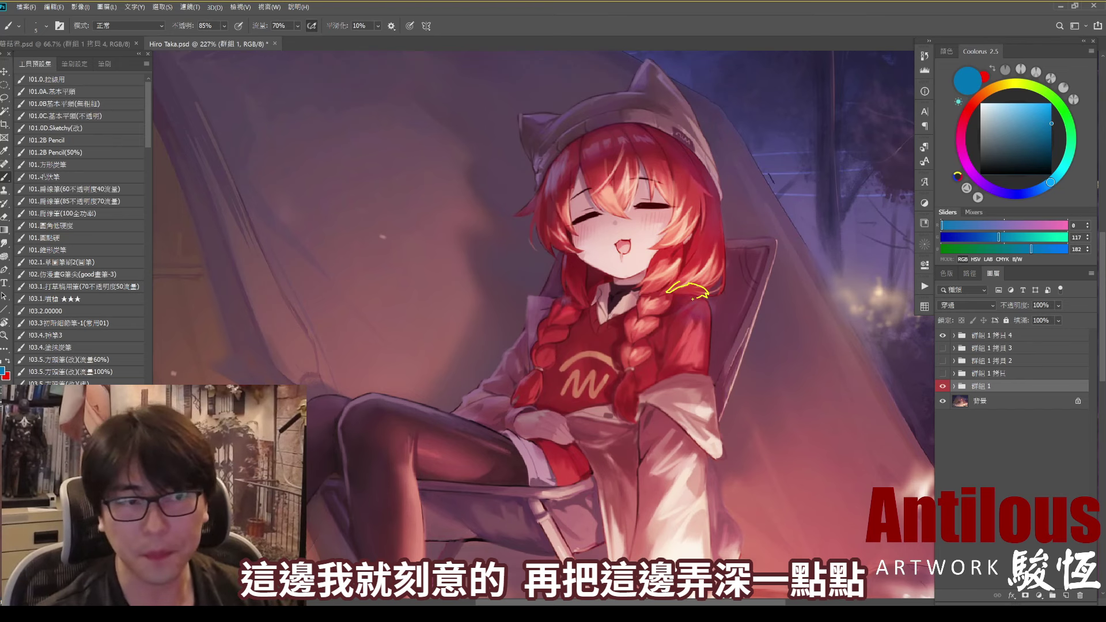
click(942, 336)
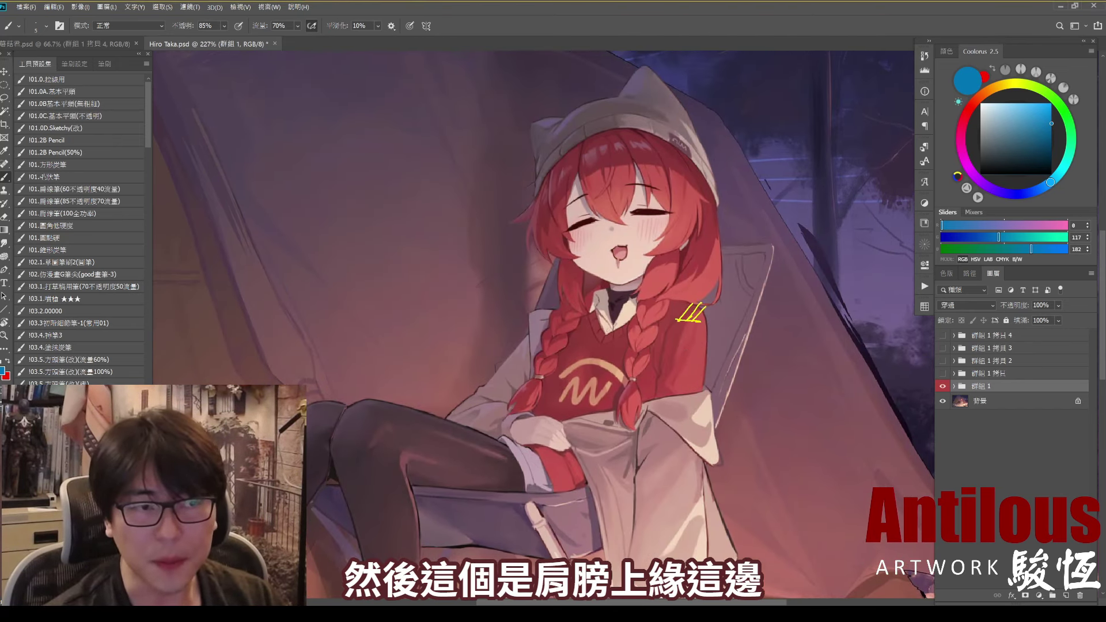
drag(720, 389, 781, 566)
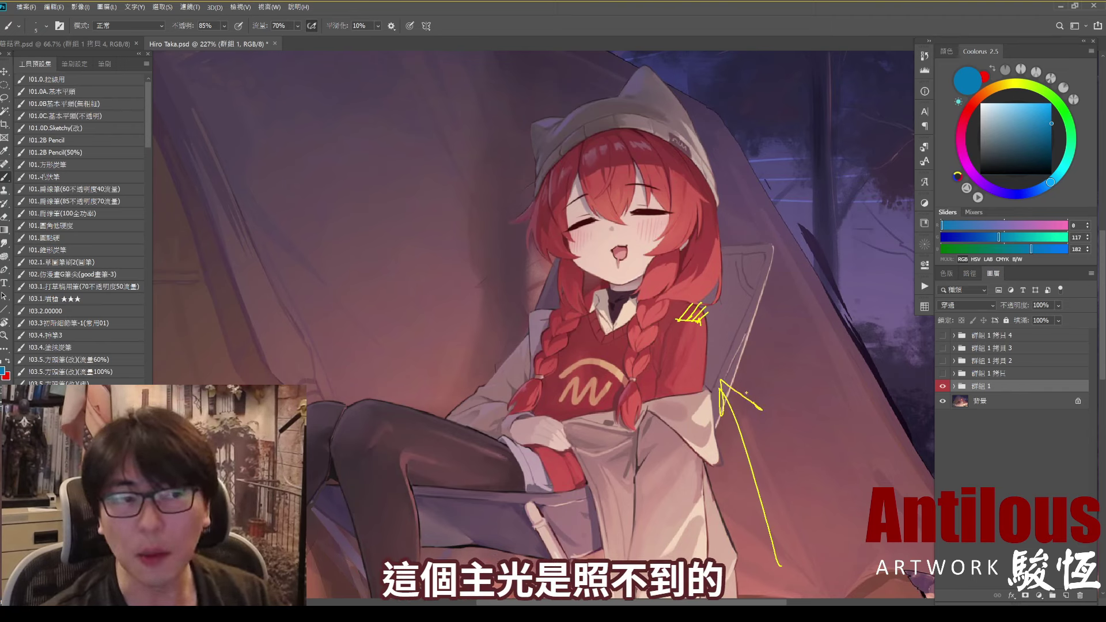
key(ctrl+z)
drag(686, 345, 687, 347)
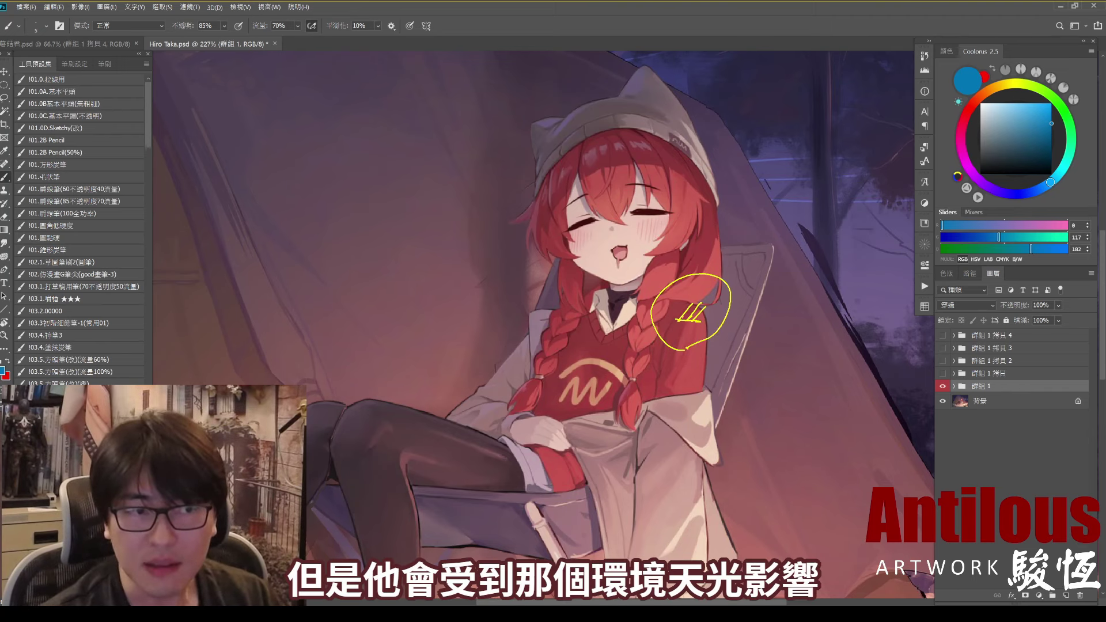
mouse_move(559, 61)
mouse_down()
mouse_move(666, 216)
mouse_move(654, 229)
mouse_up()
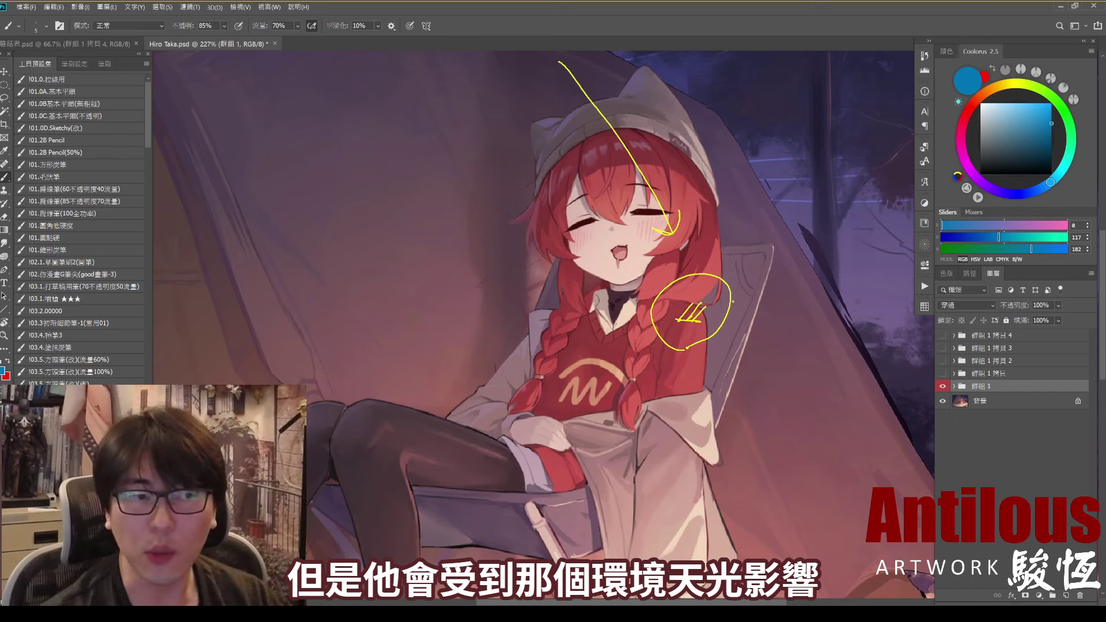
key(Escape)
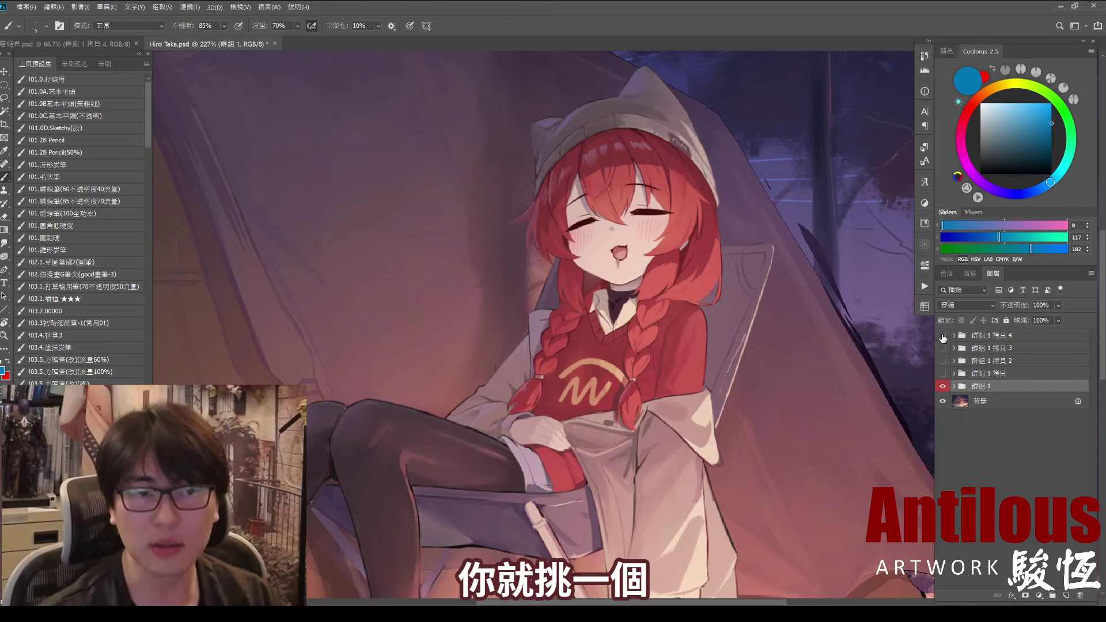
click(942, 336)
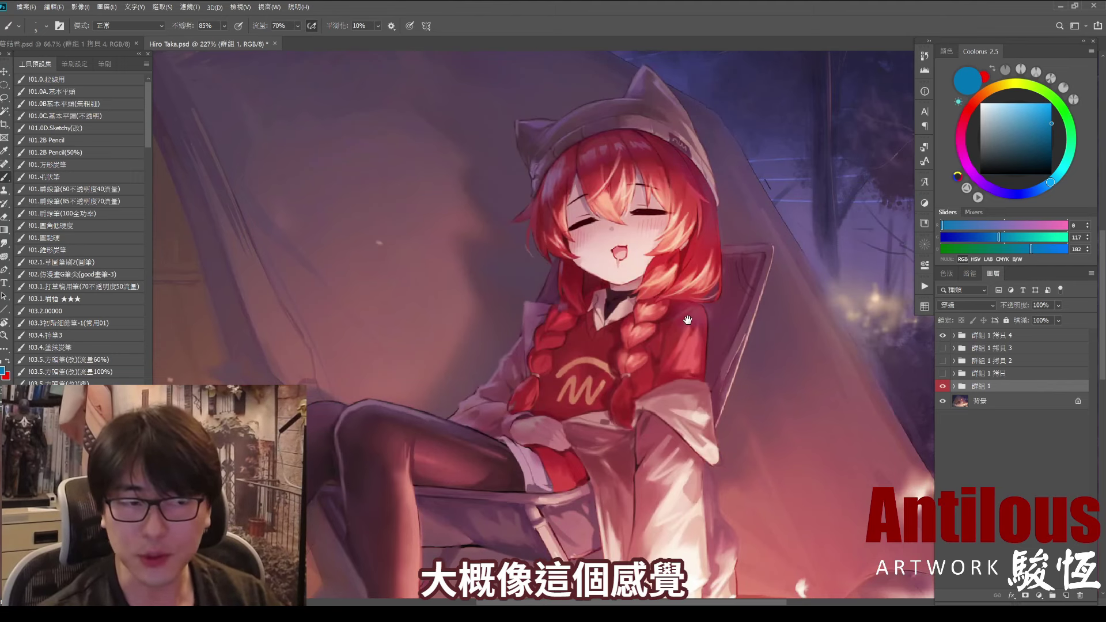
scroll(712, 404, down, 3)
scroll(620, 409, up, 2)
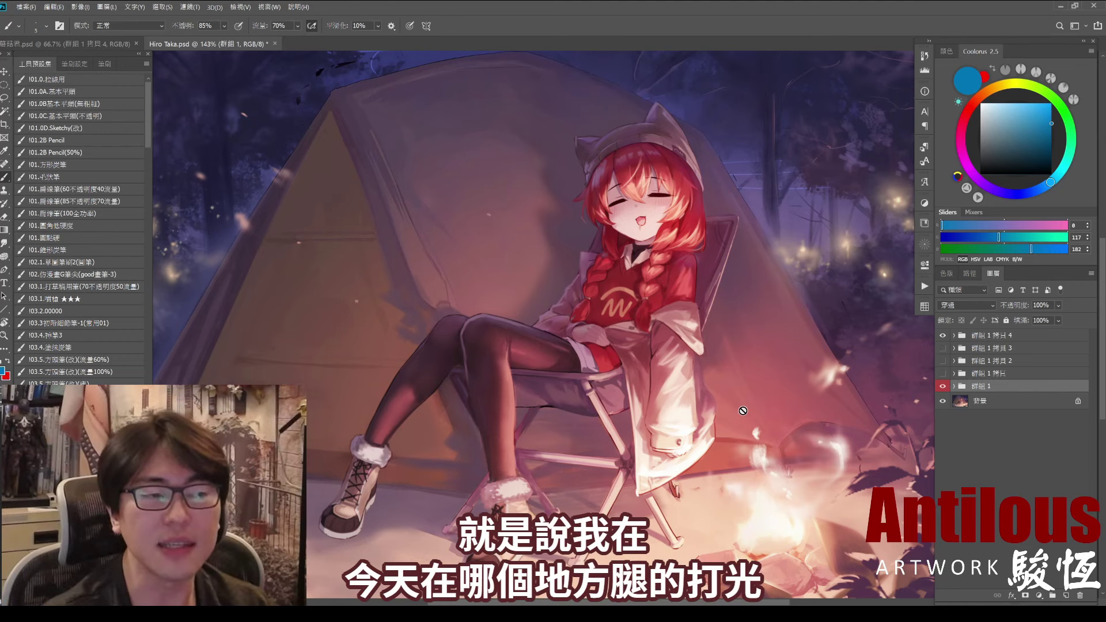
drag(503, 350, 542, 326)
drag(506, 288, 532, 477)
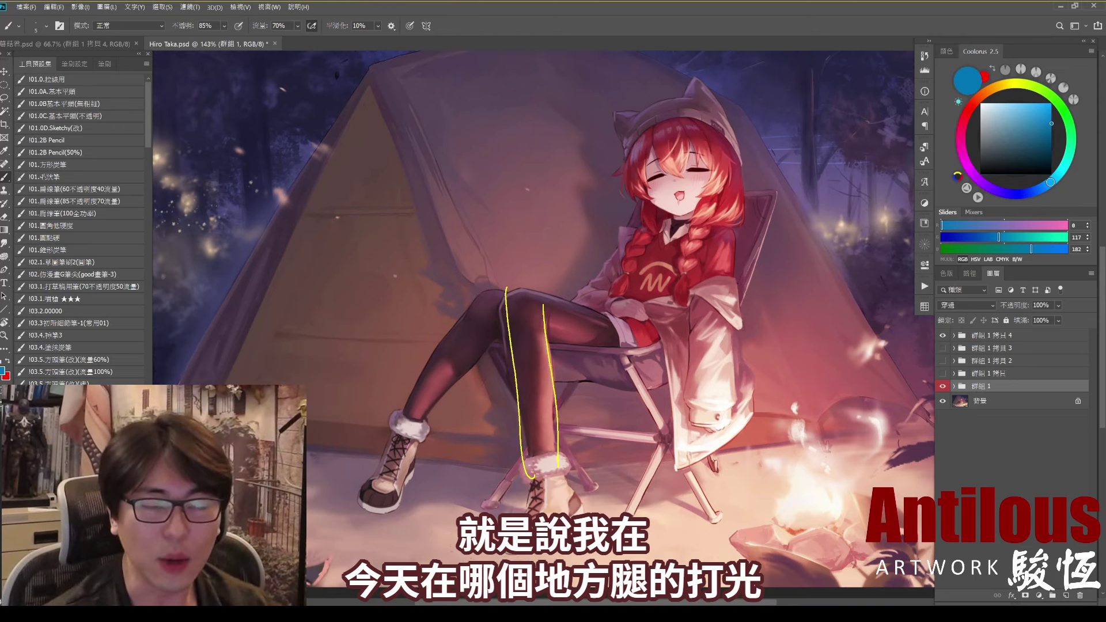
mouse_move(546, 316)
mouse_down()
mouse_move(555, 445)
mouse_move(556, 385)
mouse_move(533, 385)
mouse_up()
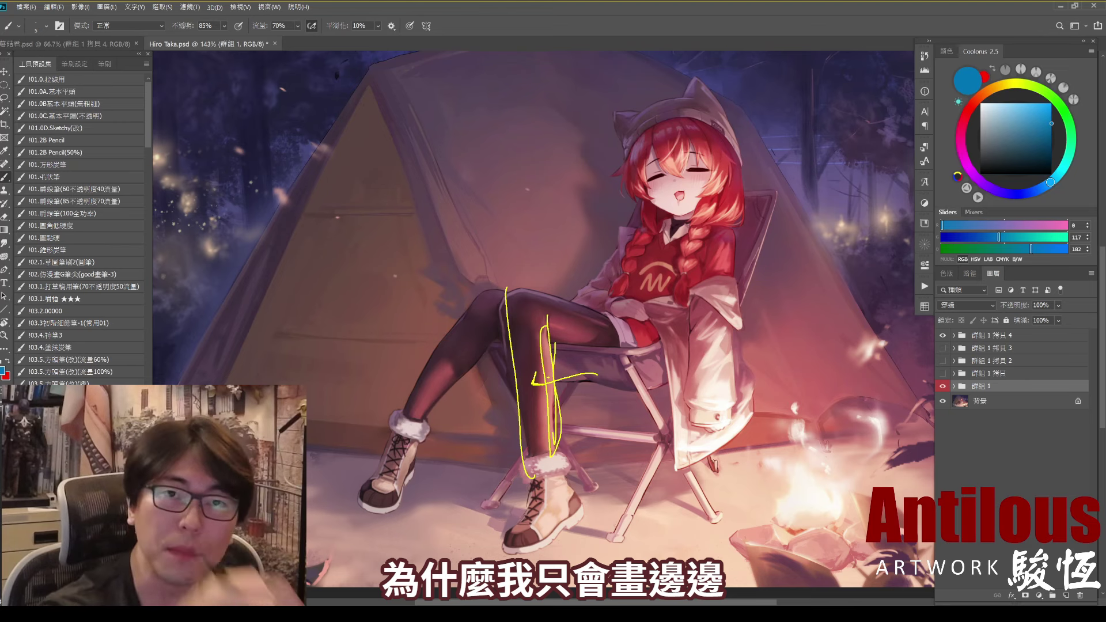
key(ctrl+z)
key(ctrl+z)
key(ctrl+z)
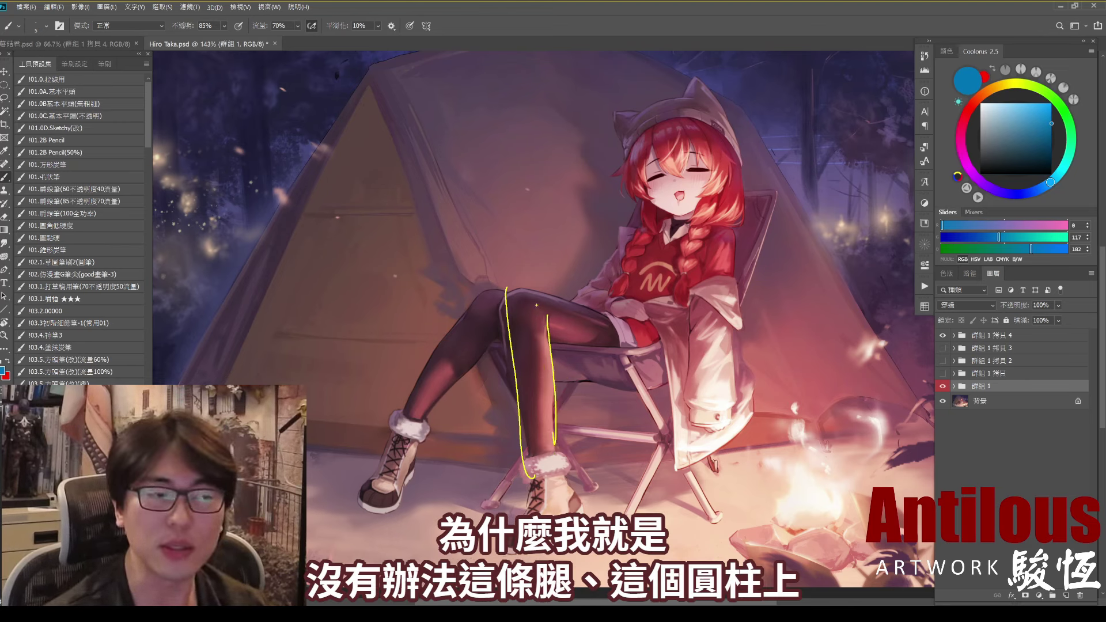
drag(527, 307, 546, 334)
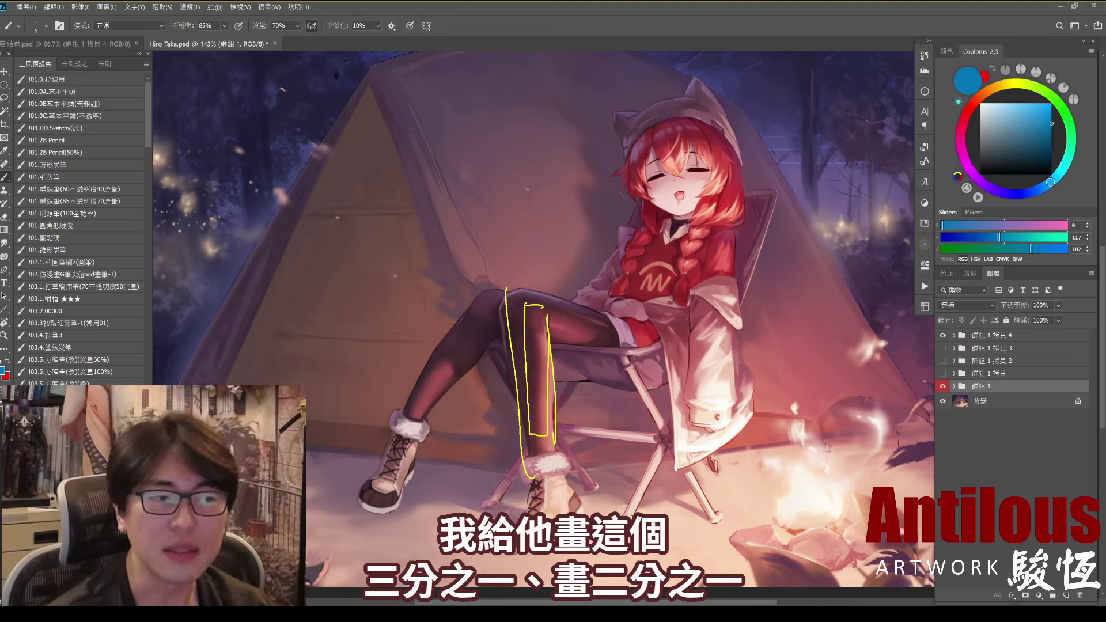
key(ctrl+z)
mouse_move(519, 316)
mouse_down()
mouse_move(548, 326)
mouse_move(531, 436)
mouse_up()
key(ctrl+z)
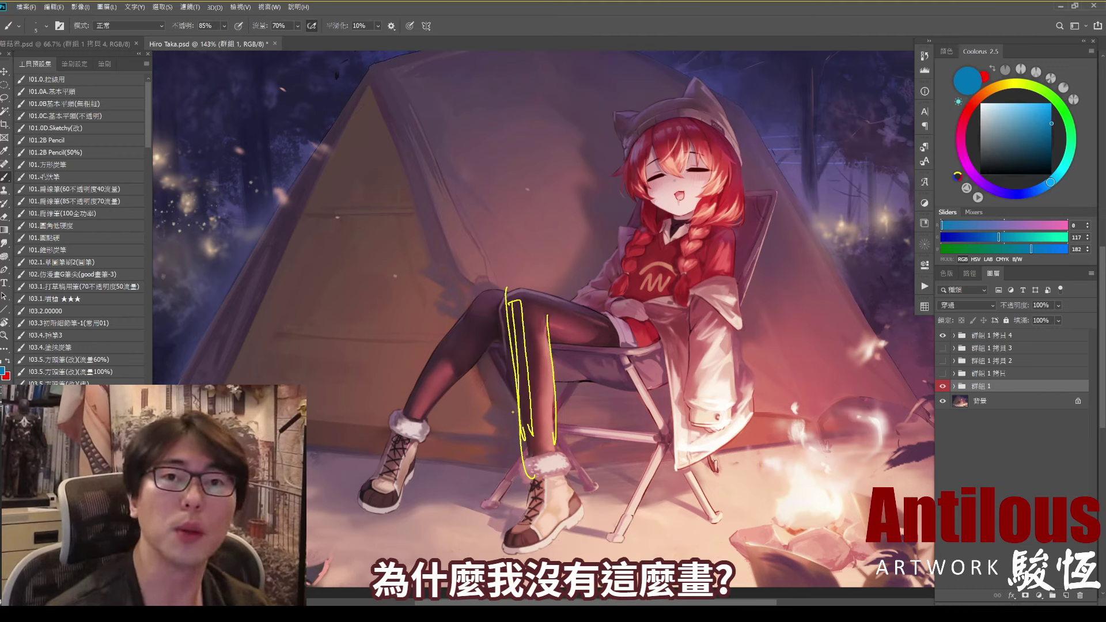
key(Delete)
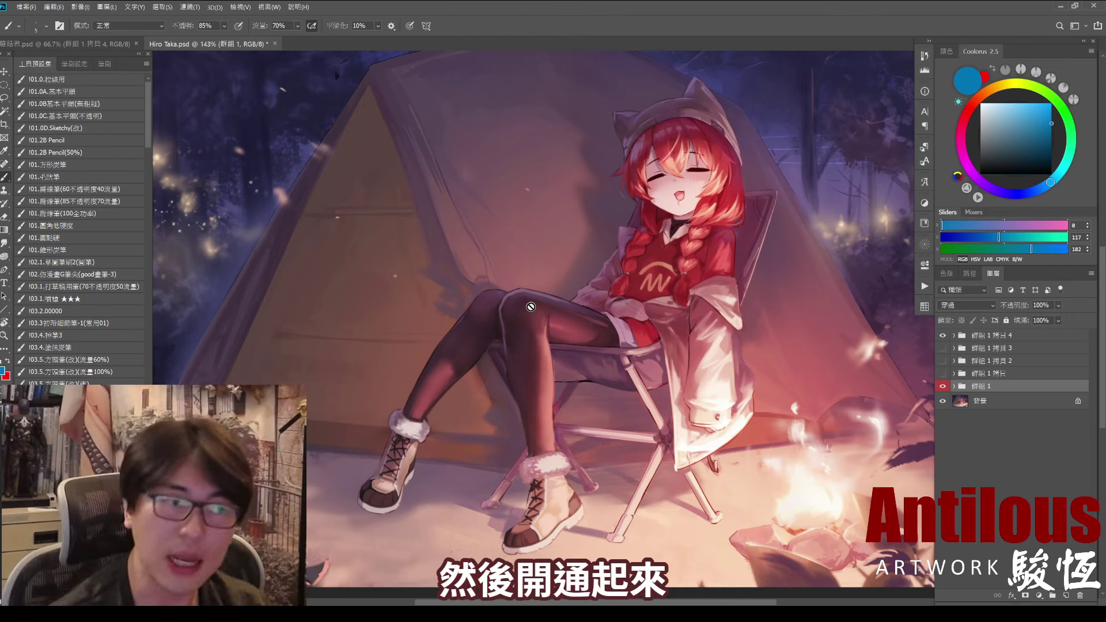
click(943, 340)
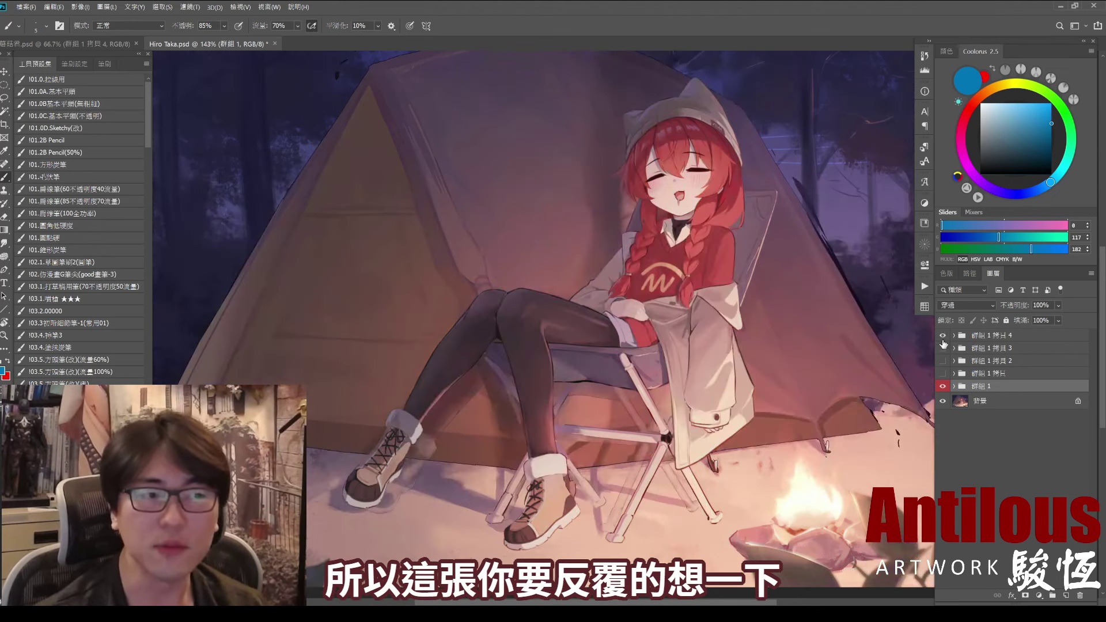
click(943, 340)
click(944, 339)
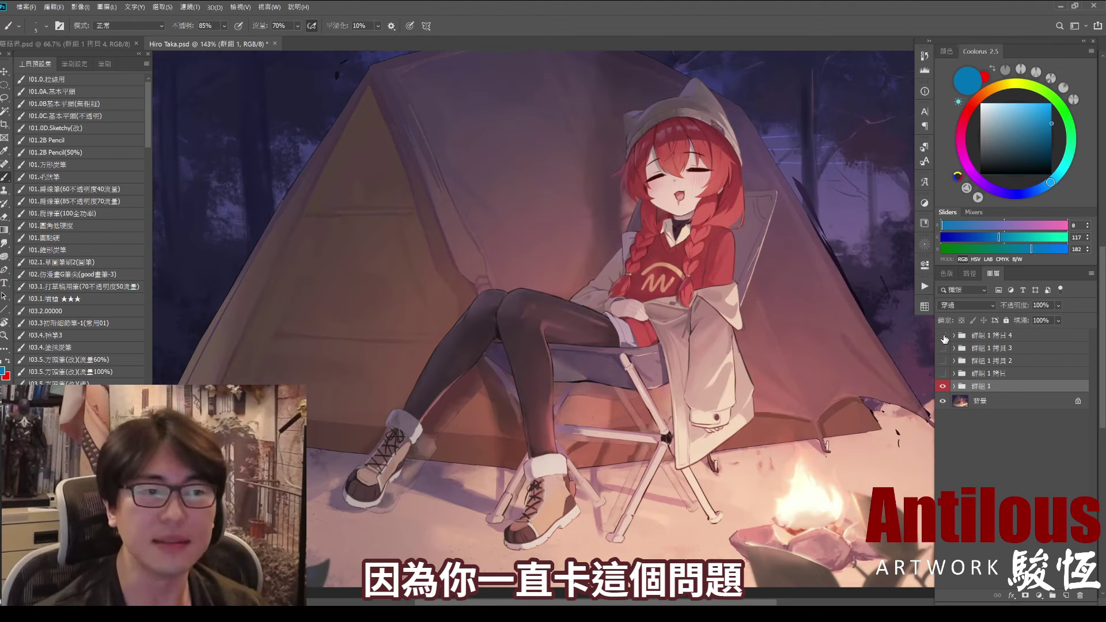
click(943, 339)
click(944, 338)
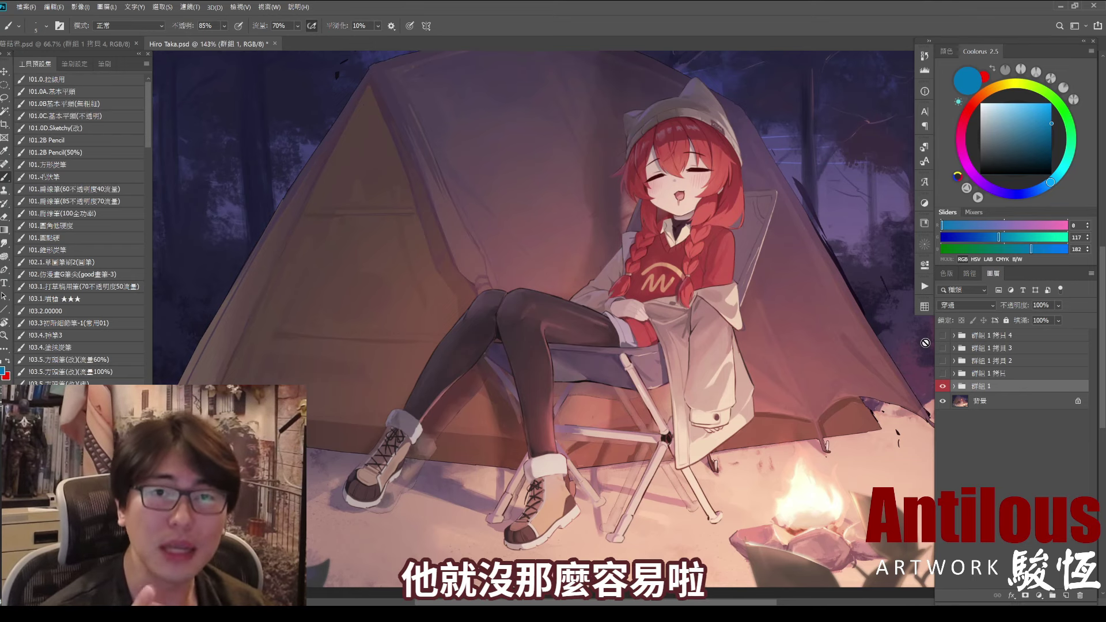
scroll(792, 383, down, 3)
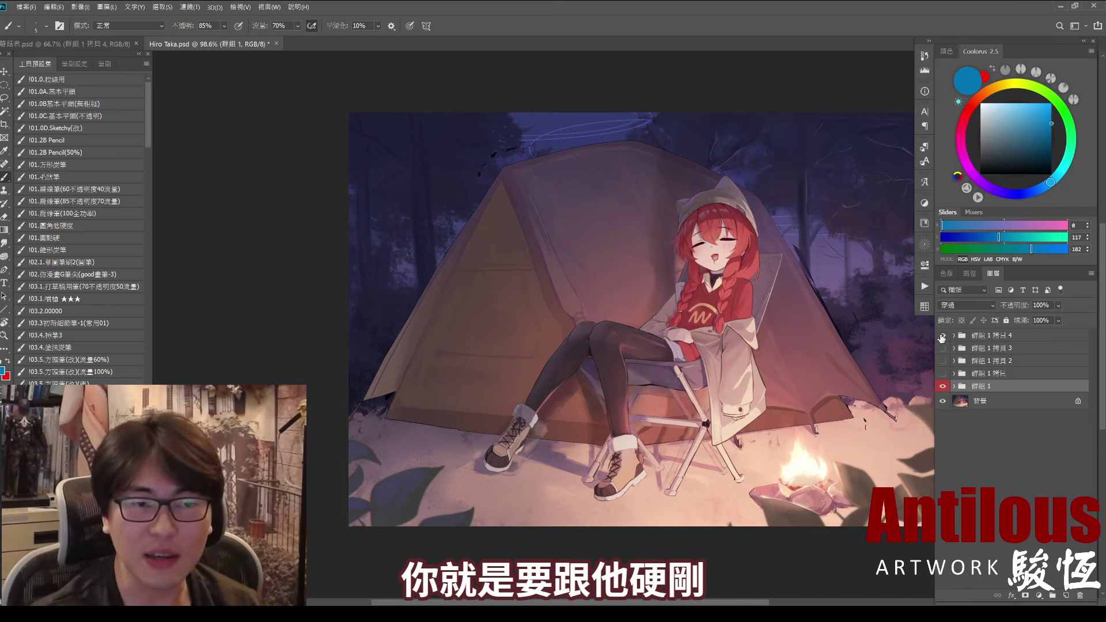
click(942, 335)
click(942, 337)
click(942, 336)
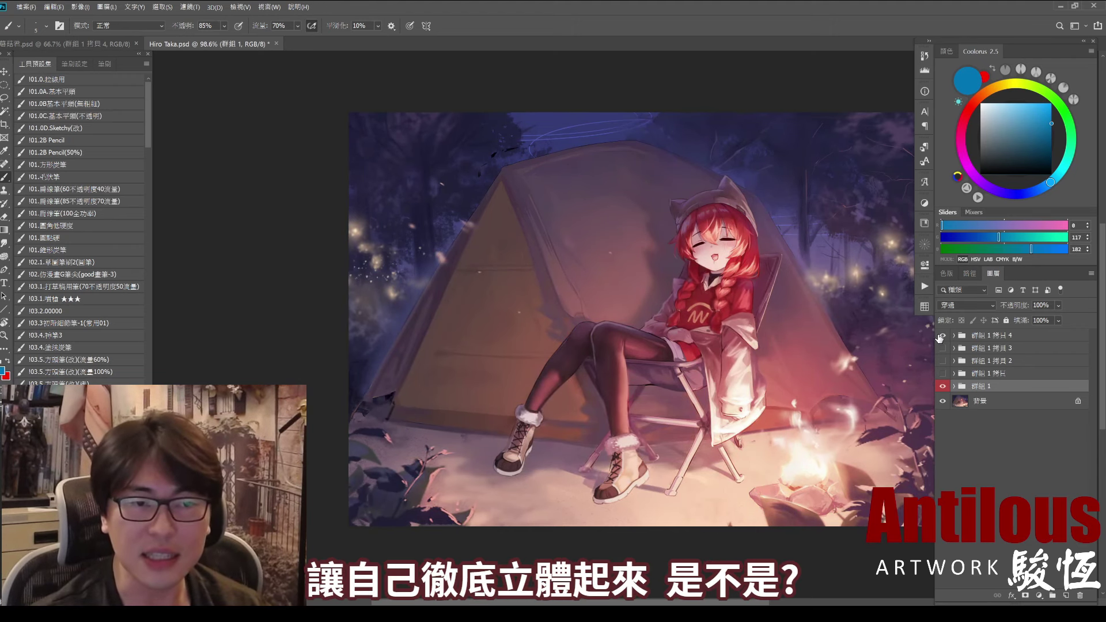
click(942, 336)
click(942, 336)
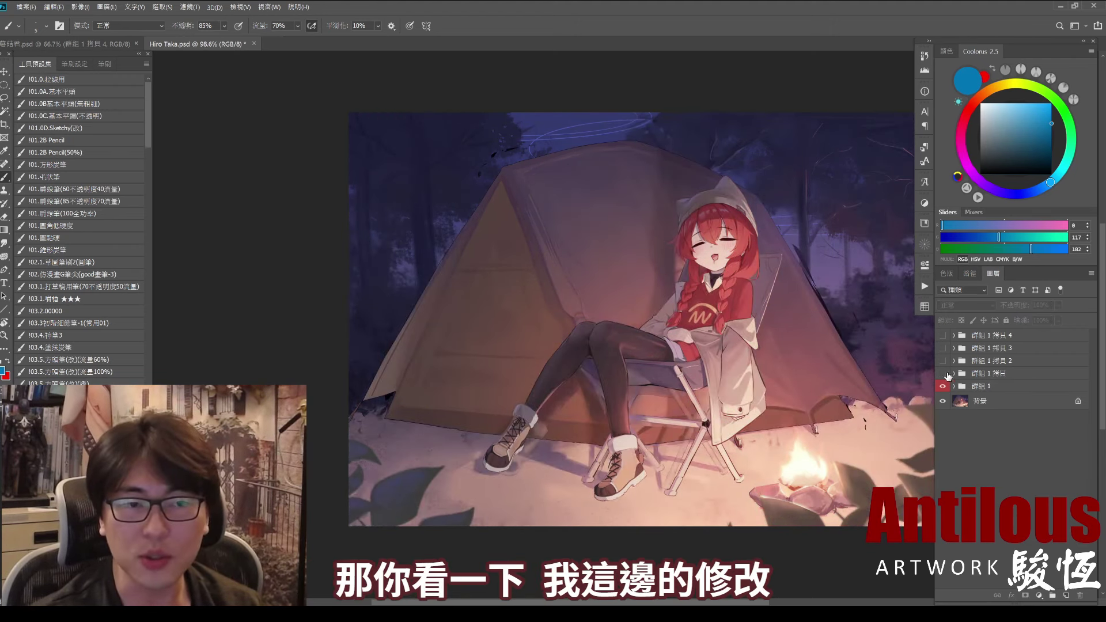
click(943, 374)
click(943, 374)
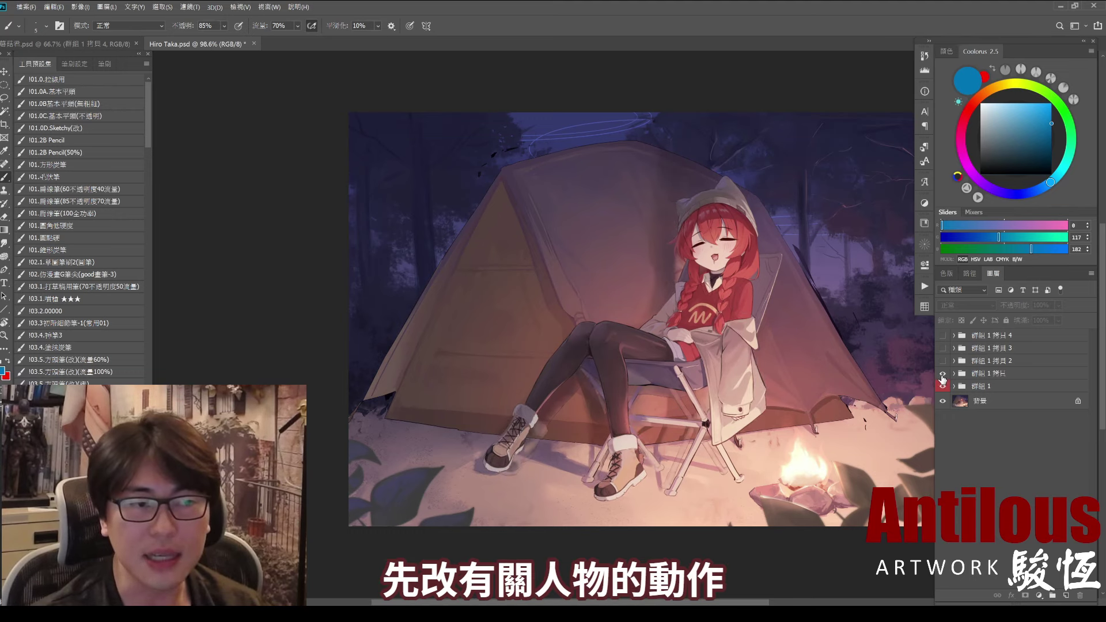
click(942, 374)
click(943, 374)
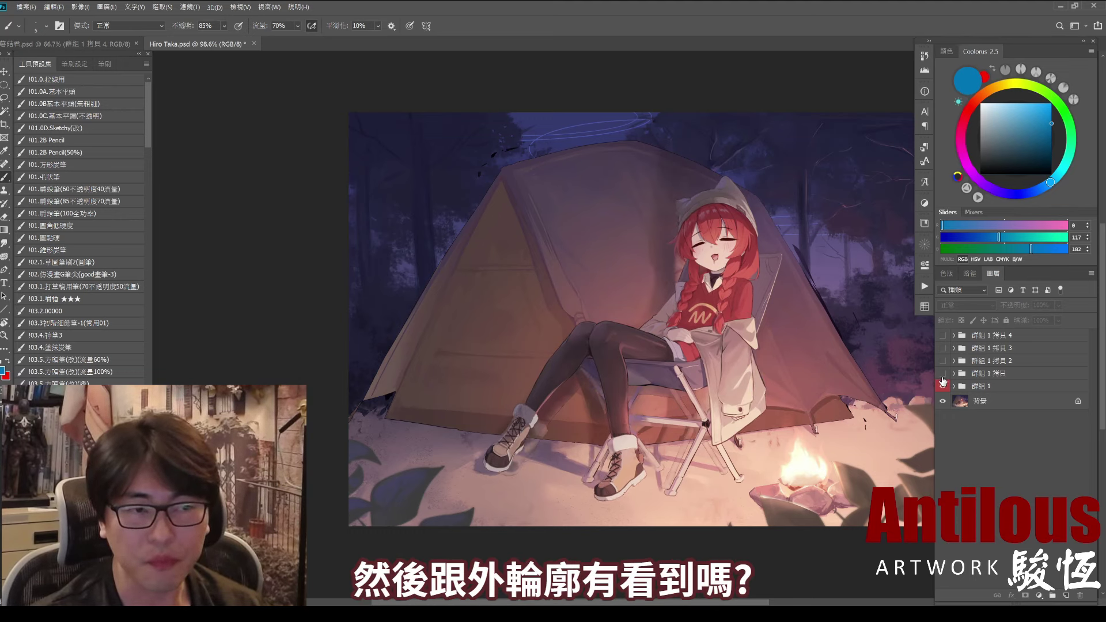
click(943, 373)
click(942, 374)
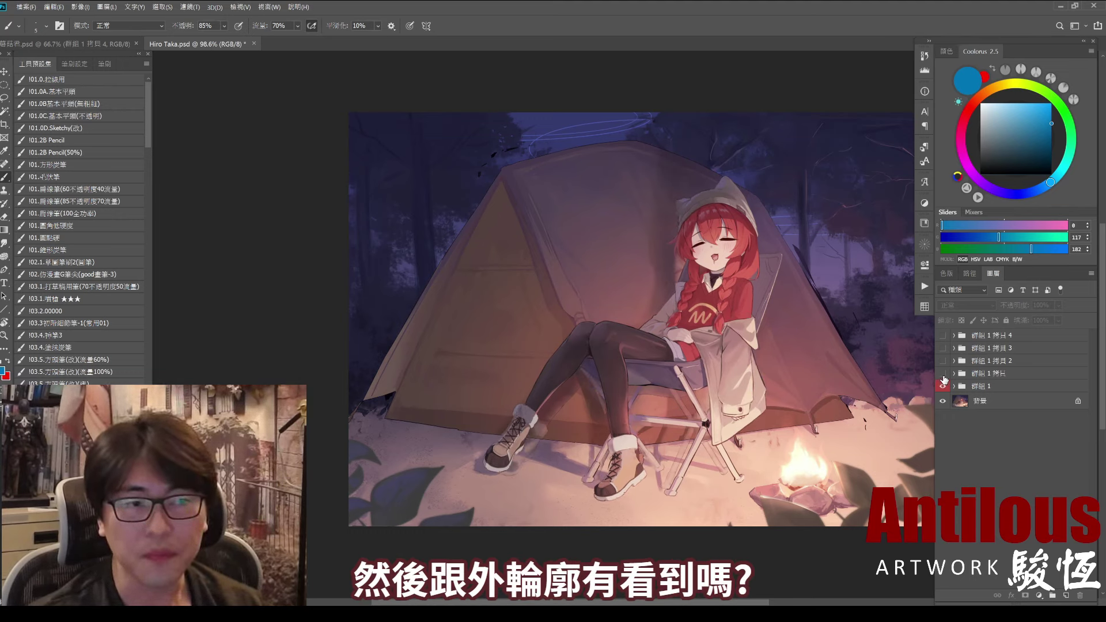
click(942, 374)
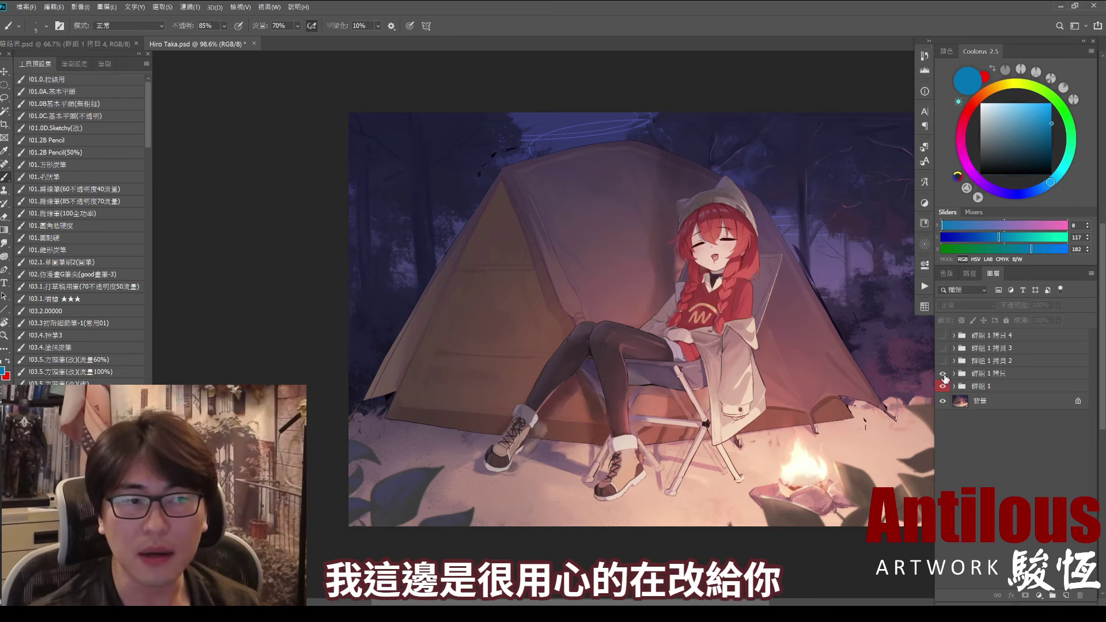
scroll(721, 188, up, 5)
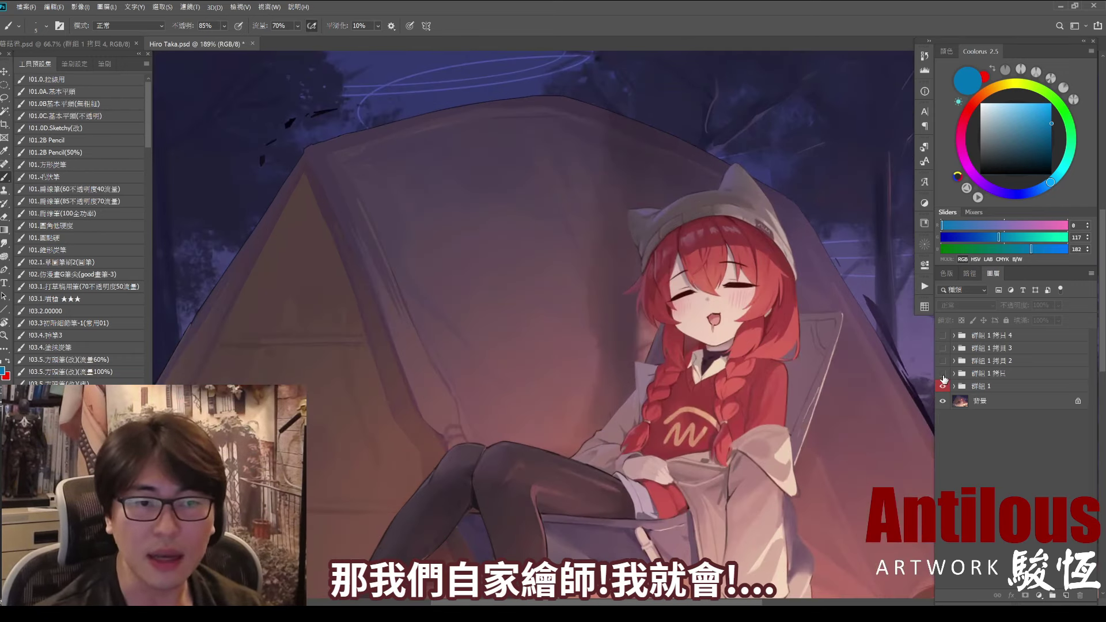
click(941, 380)
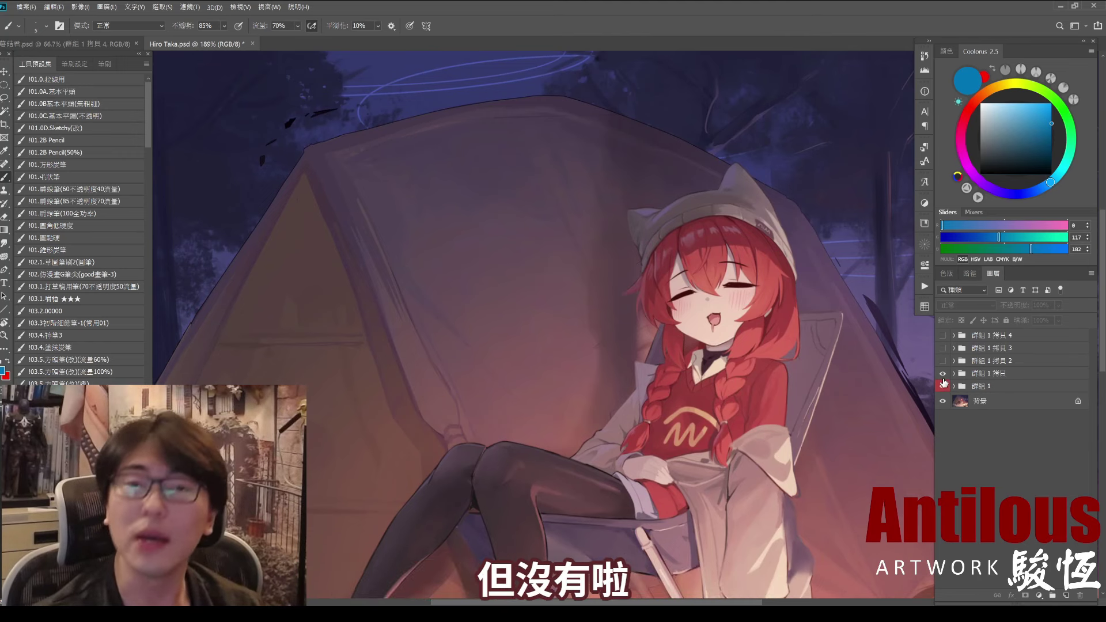
click(943, 376)
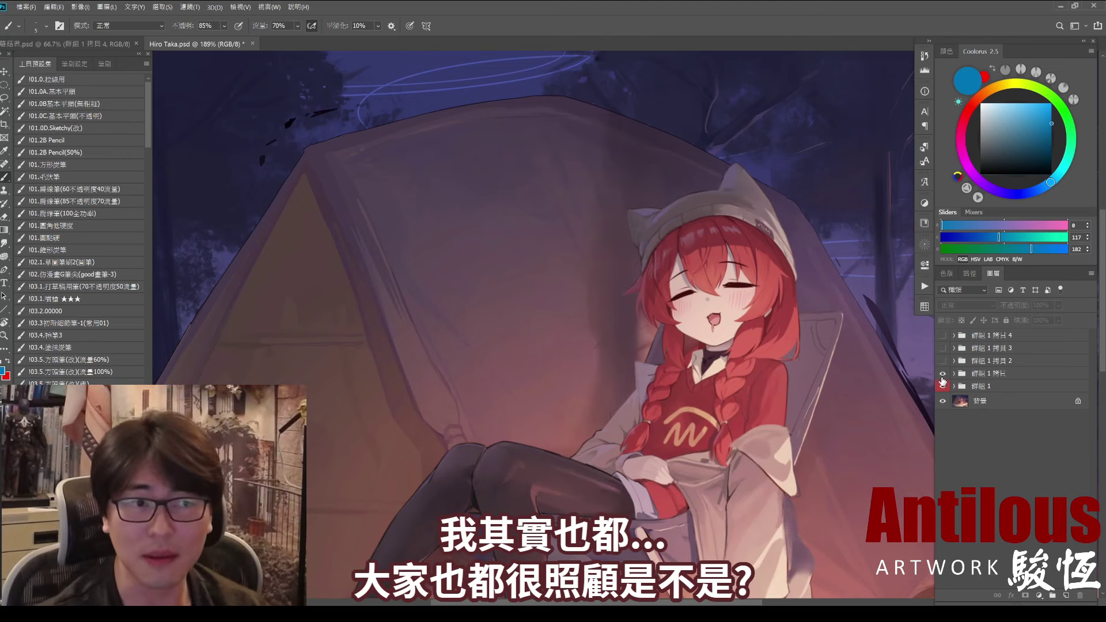
click(943, 375)
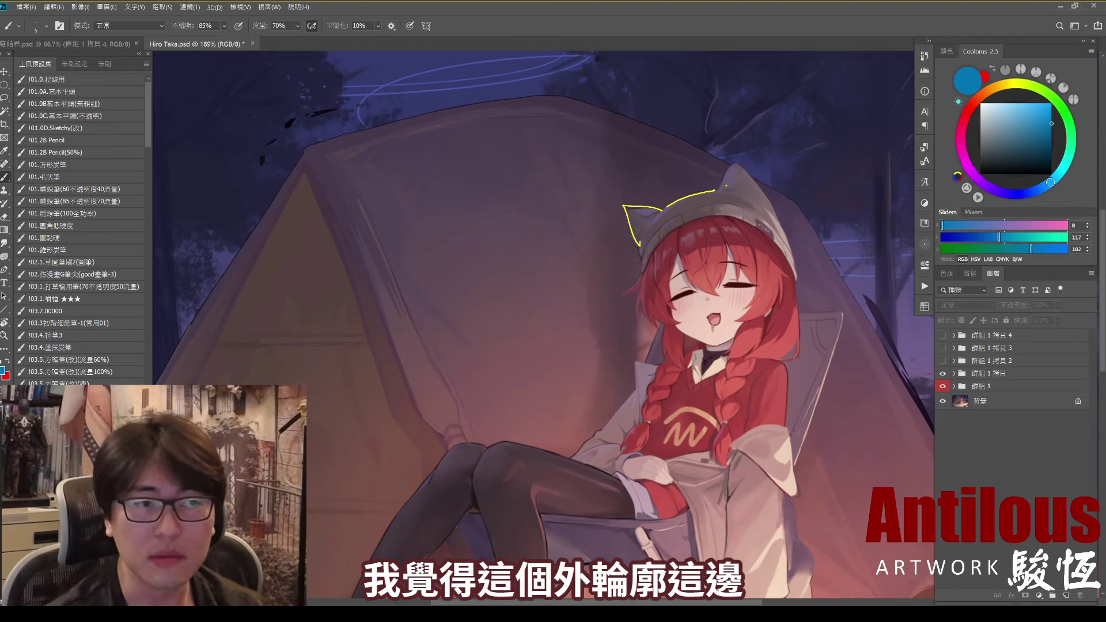
click(943, 373)
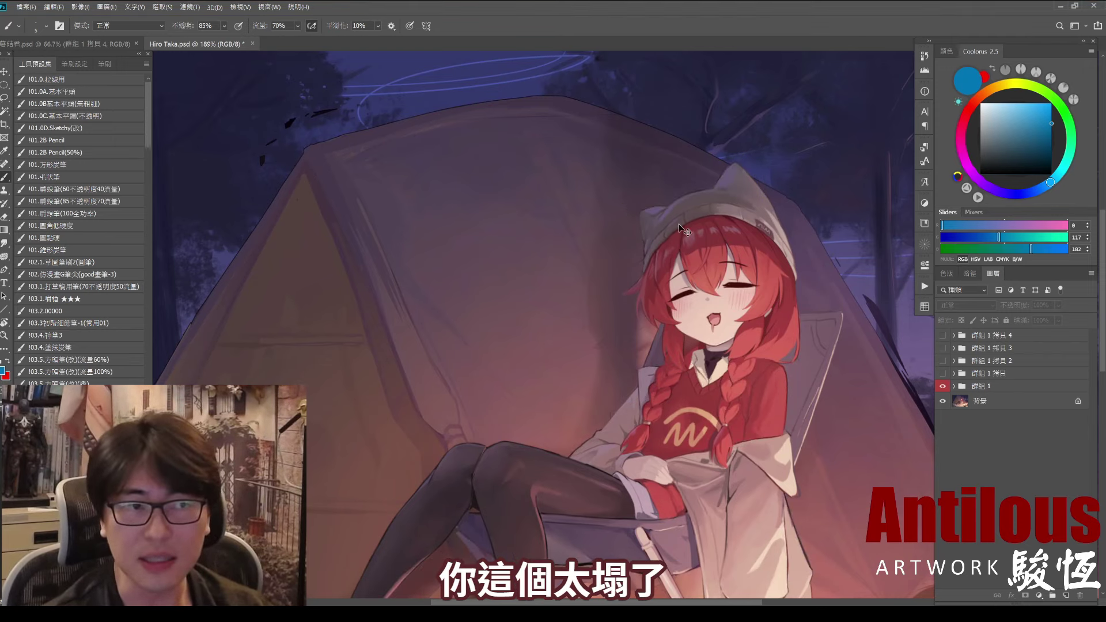
drag(644, 242, 668, 208)
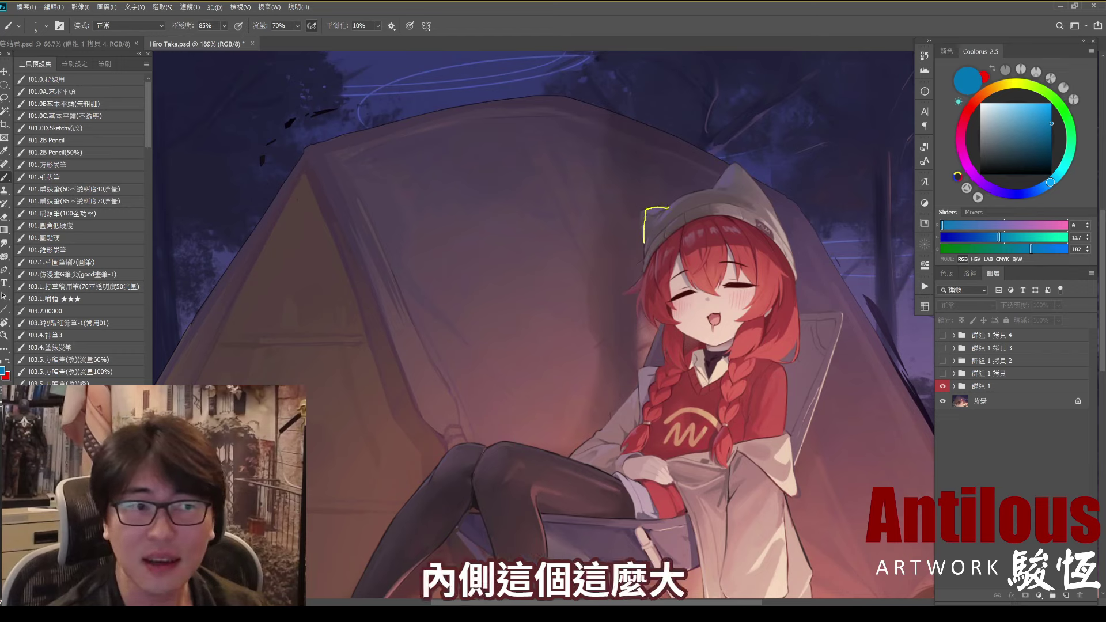
key(ctrl+z)
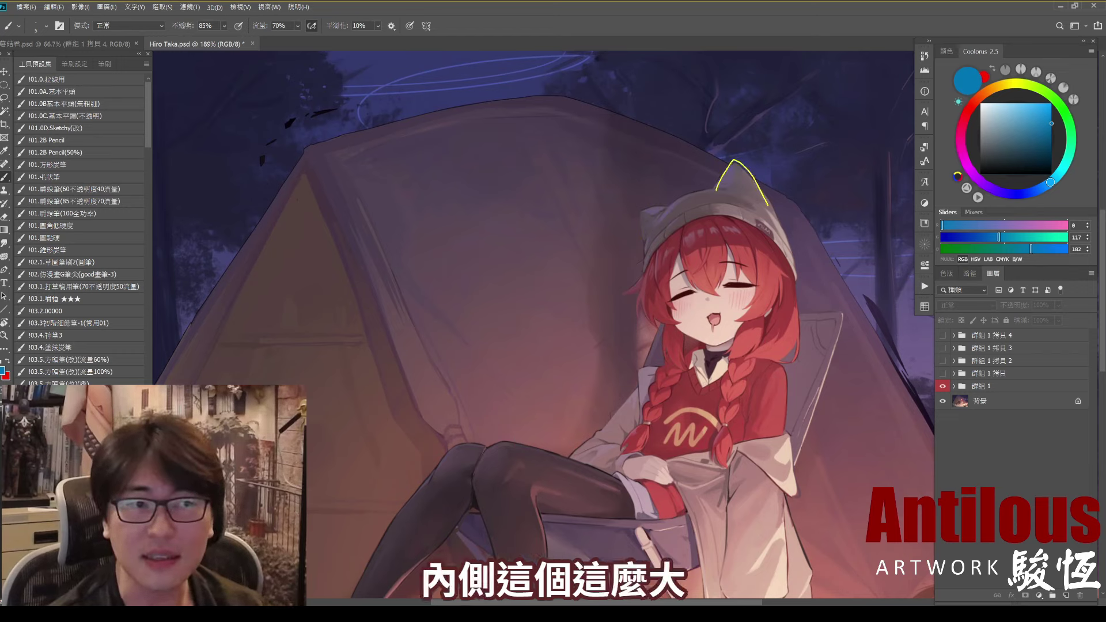
drag(631, 197, 667, 203)
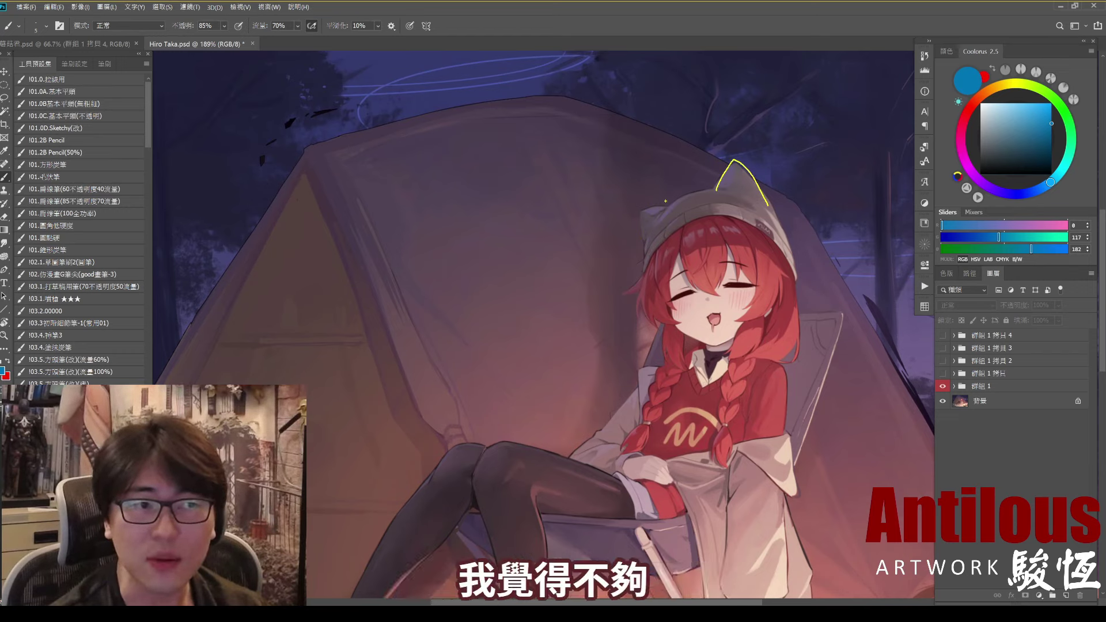
key(ctrl+z)
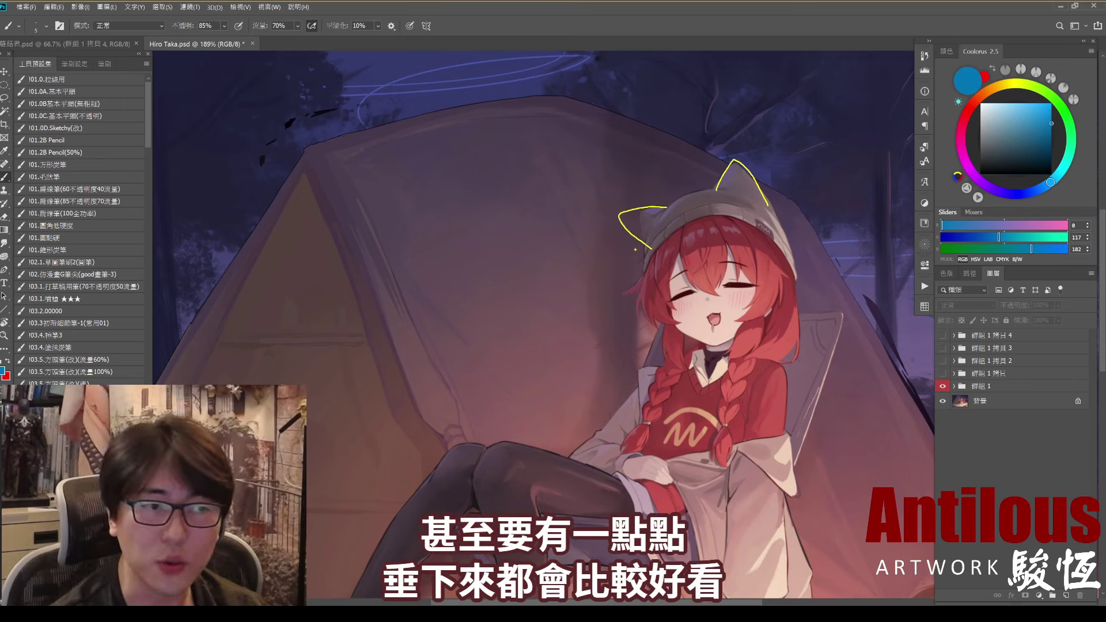
key(Delete)
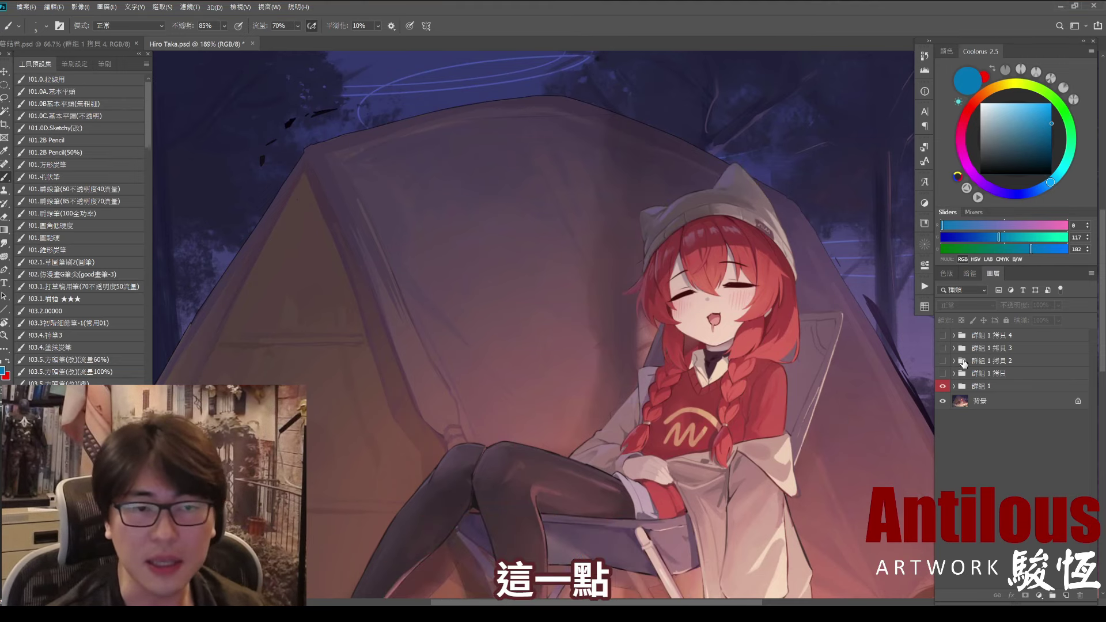
click(943, 374)
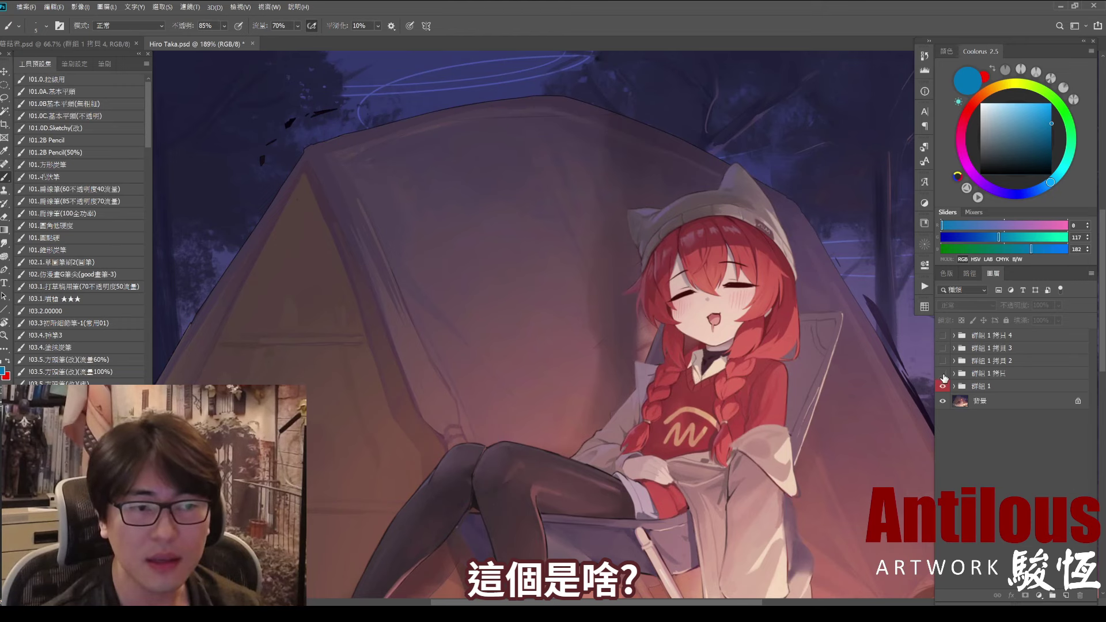
click(943, 374)
scroll(576, 288, down, 3)
Step: Redraw a yellow curve over the shirt and sleeve edge, then show 群組 1 拷貝 again
mouse_move(752, 339)
mouse_down()
mouse_move(760, 354)
mouse_move(775, 330)
mouse_up()
key(ctrl+z)
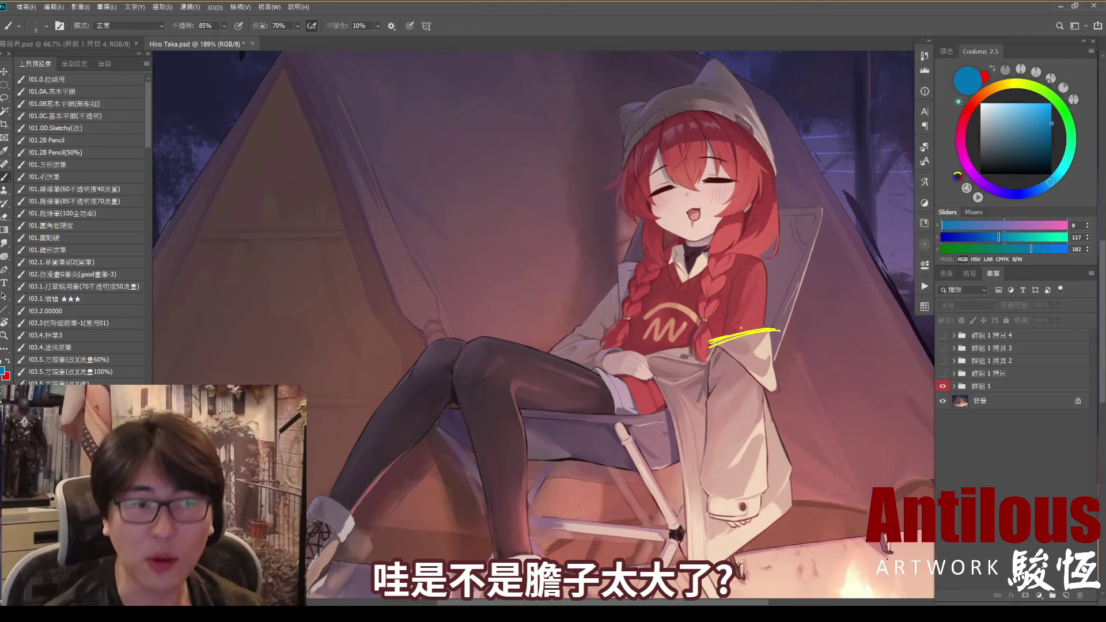
key(ctrl+z)
drag(706, 339, 776, 324)
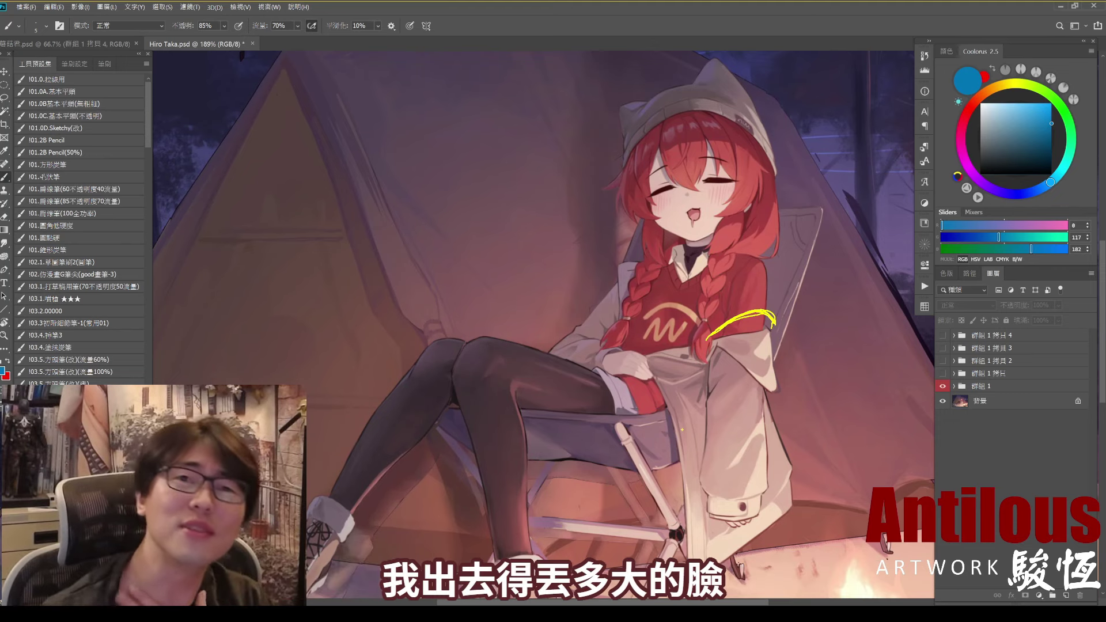
scroll(682, 429, down, 2)
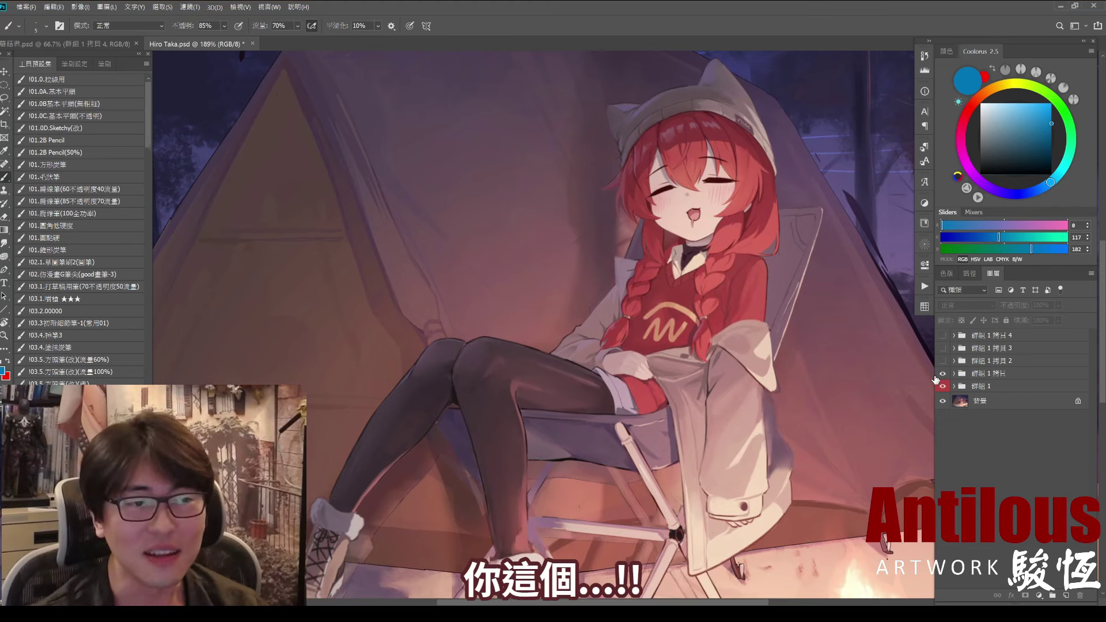
click(943, 373)
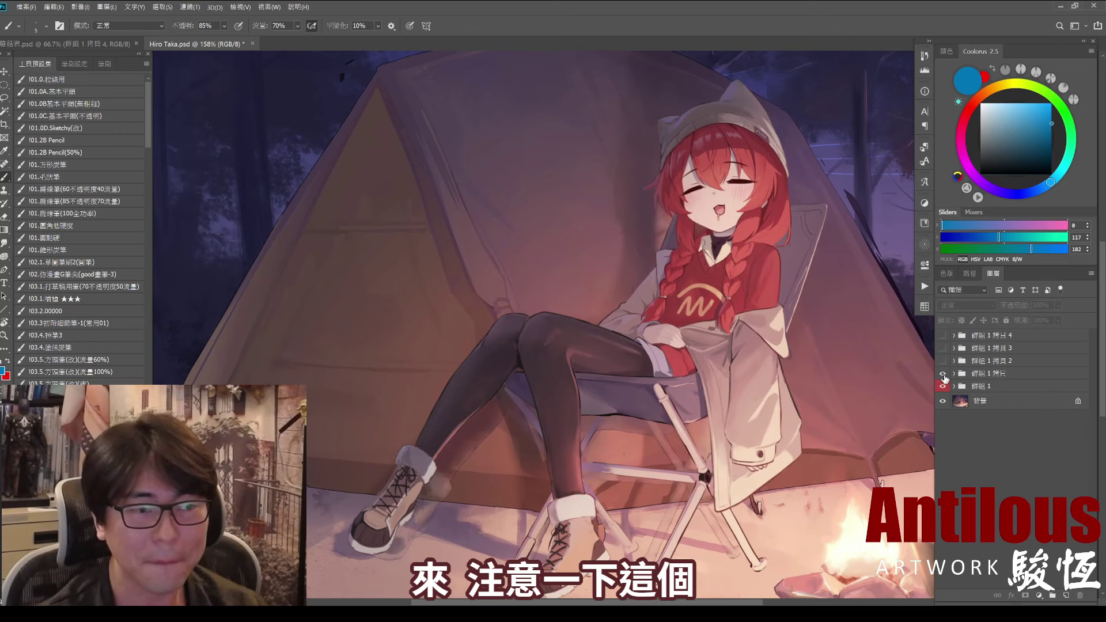
drag(559, 383, 617, 285)
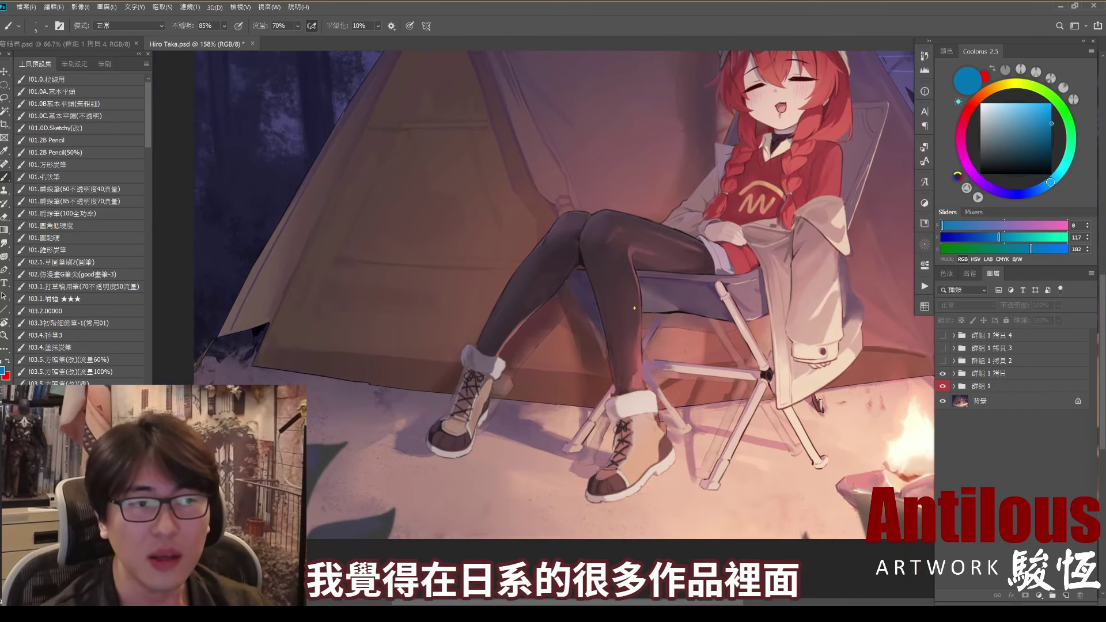
drag(635, 532, 631, 500)
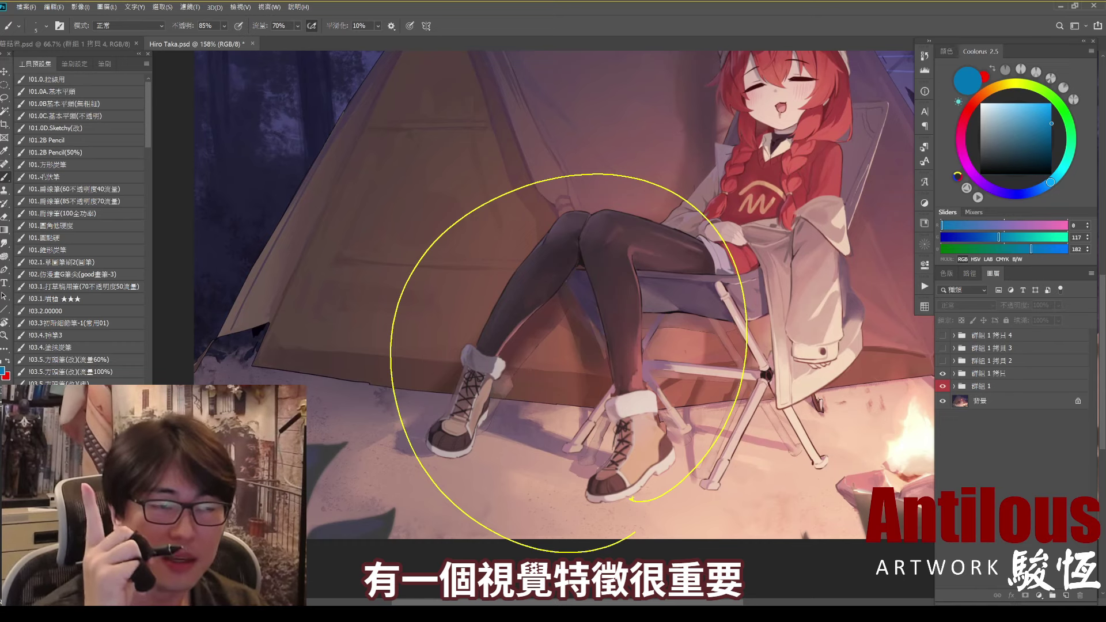
key(ctrl+z)
Step: Sketch yellow leg lines down to the foot, redoing overlong and stray strokes
scroll(691, 274, up, 3)
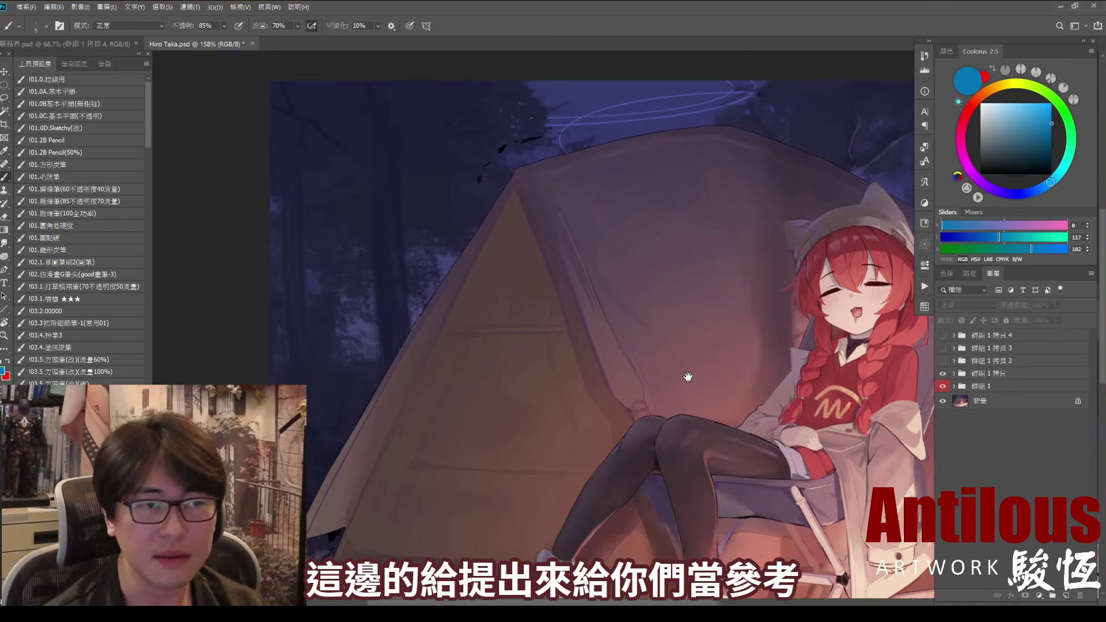
scroll(691, 275, up, 2)
drag(671, 107, 601, 275)
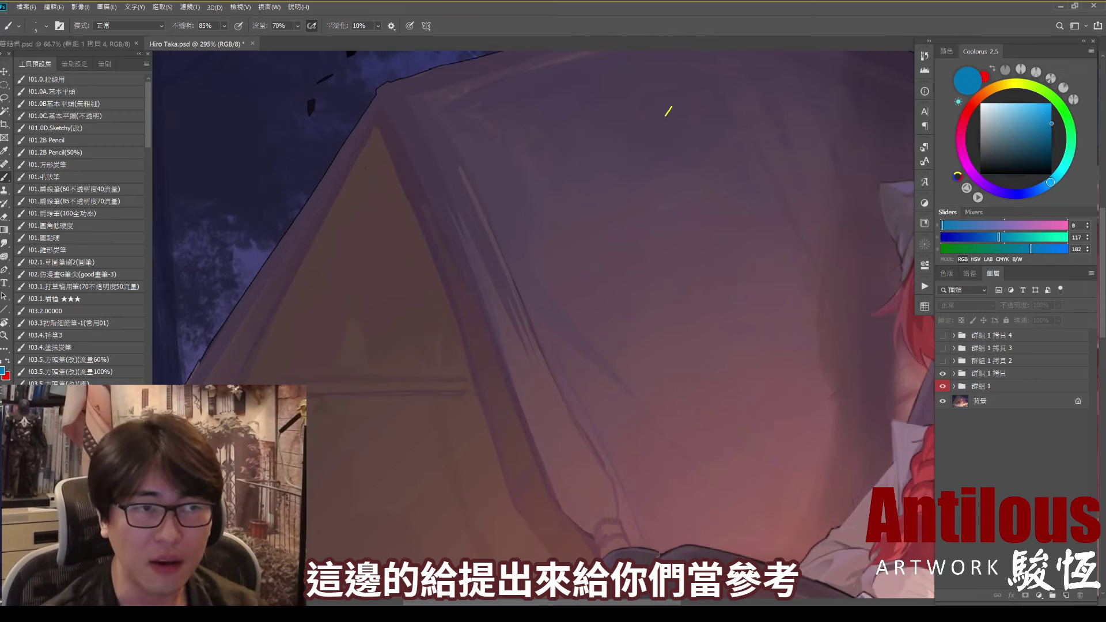
drag(705, 137, 650, 245)
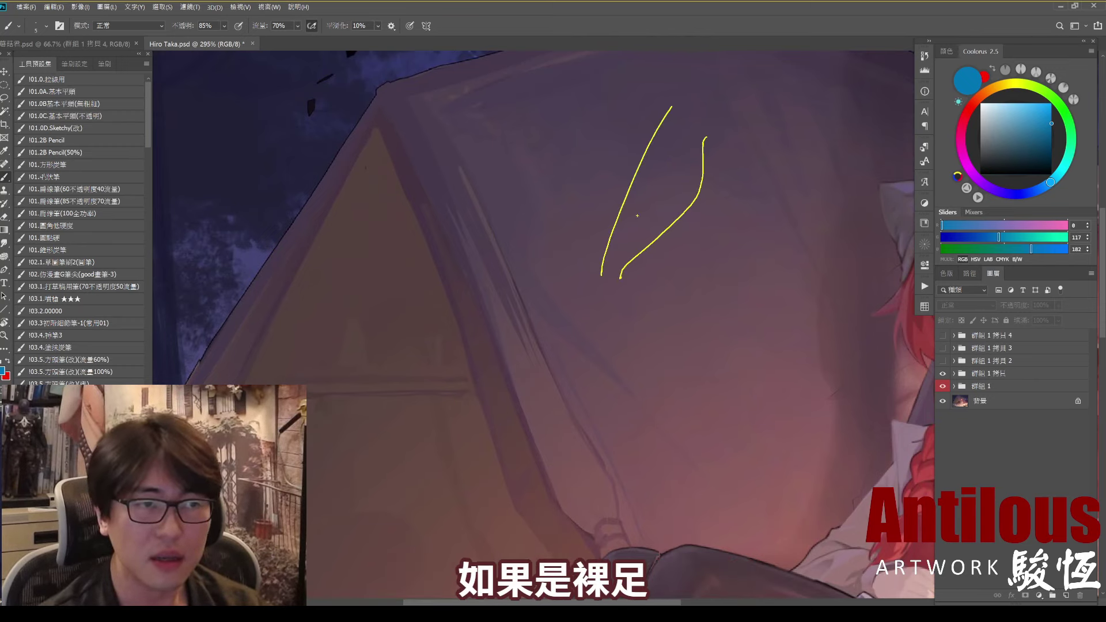
key(ctrl+z)
drag(704, 142, 650, 234)
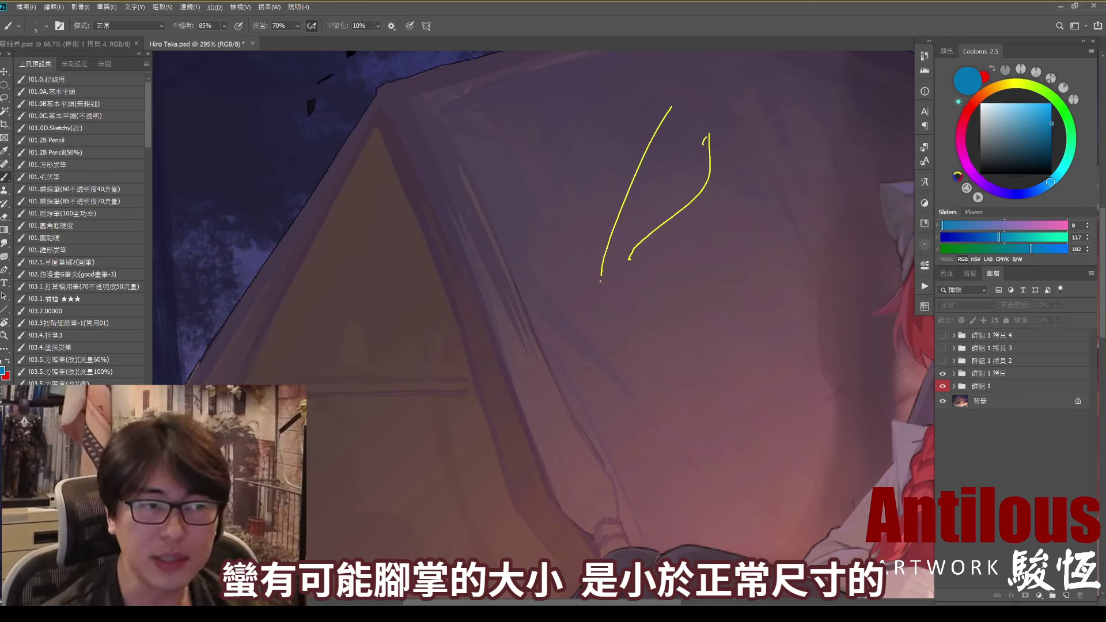
drag(600, 281, 596, 353)
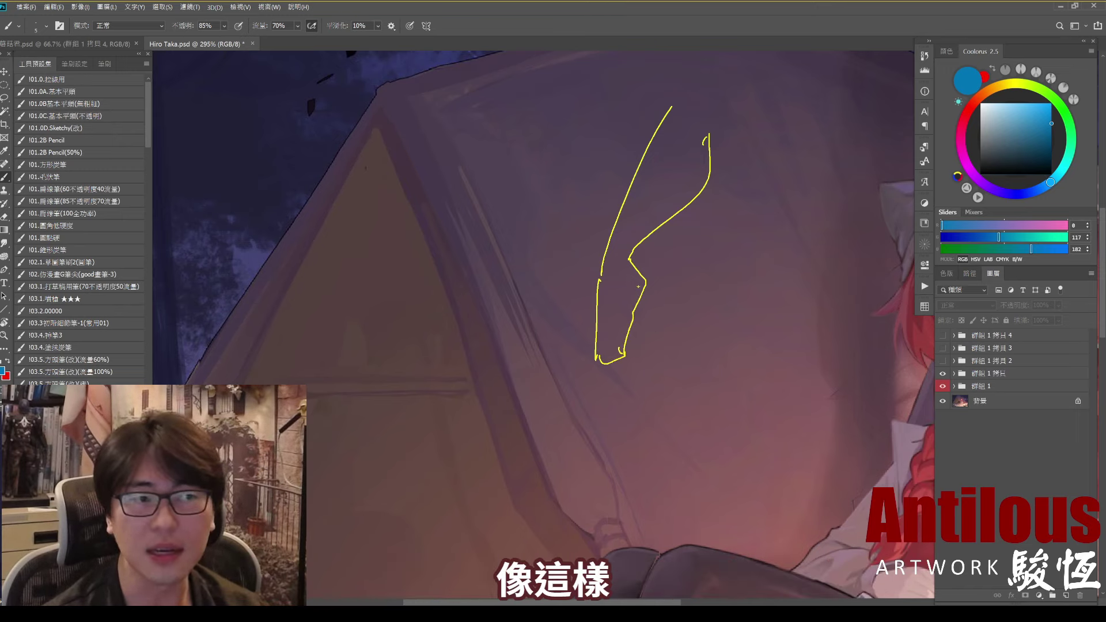
key(ctrl+z)
key(ctrl+z)
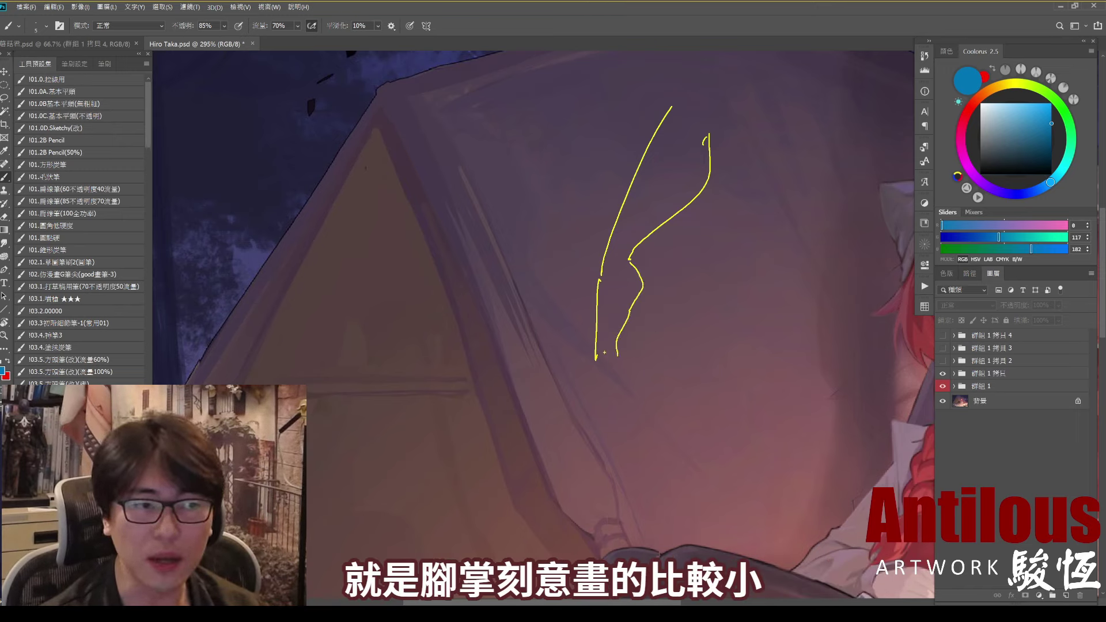
mouse_move(597, 345)
mouse_down()
mouse_move(617, 350)
mouse_move(621, 367)
mouse_up()
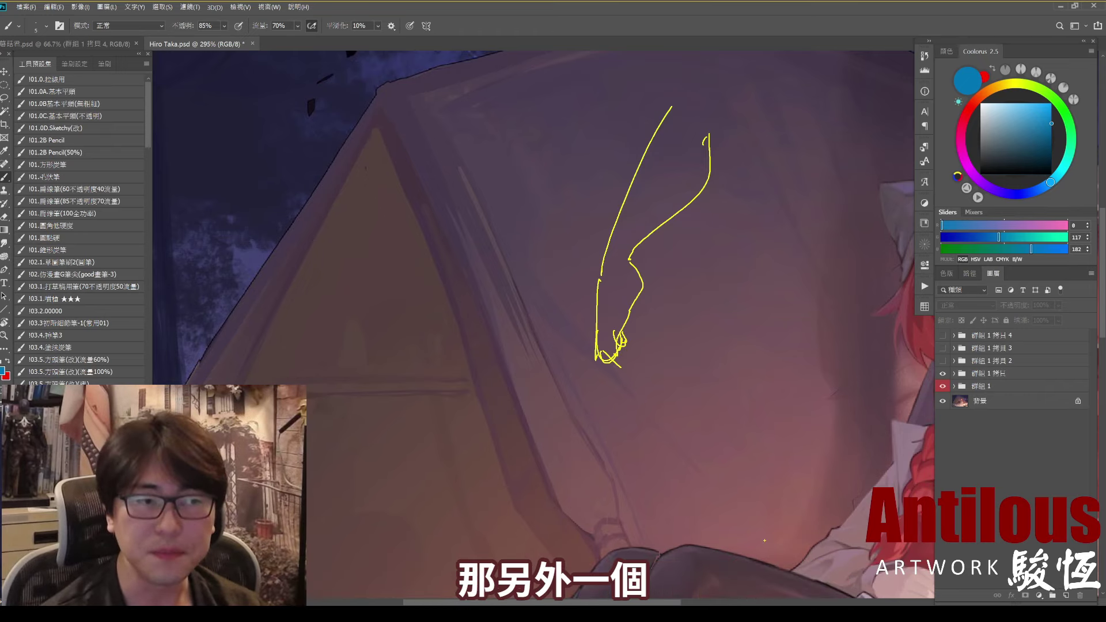
key(ctrl+z)
key(ctrl+z)
key(ctrl+z)
key(ctrl+z)
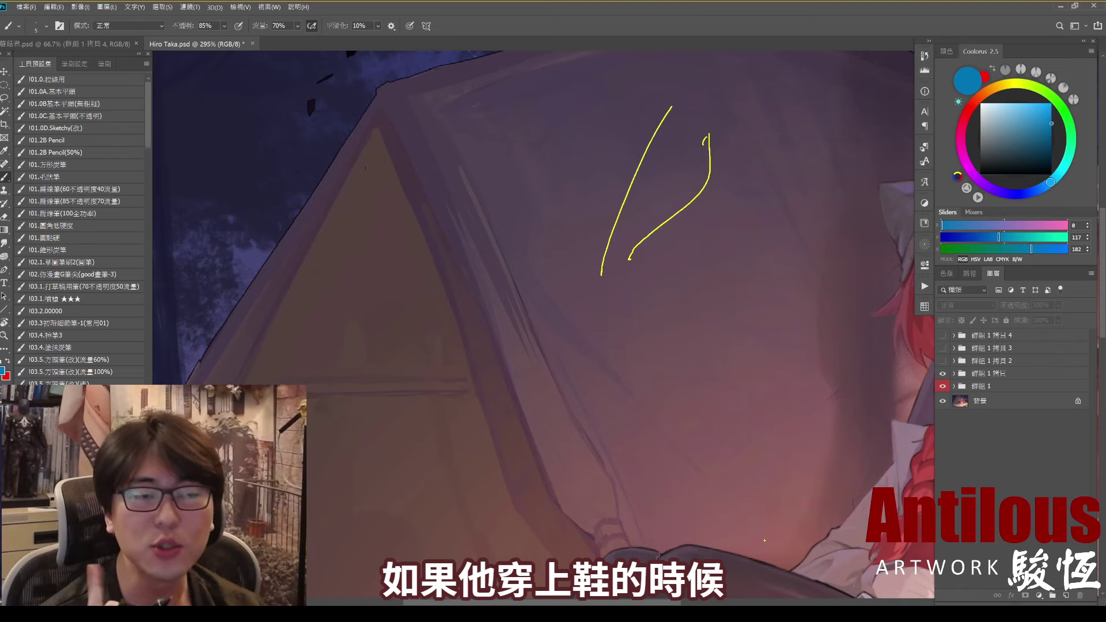
Step: Extend the right leg curve to the ankle and sketch the boot heel arcs in yellow
drag(632, 261, 624, 281)
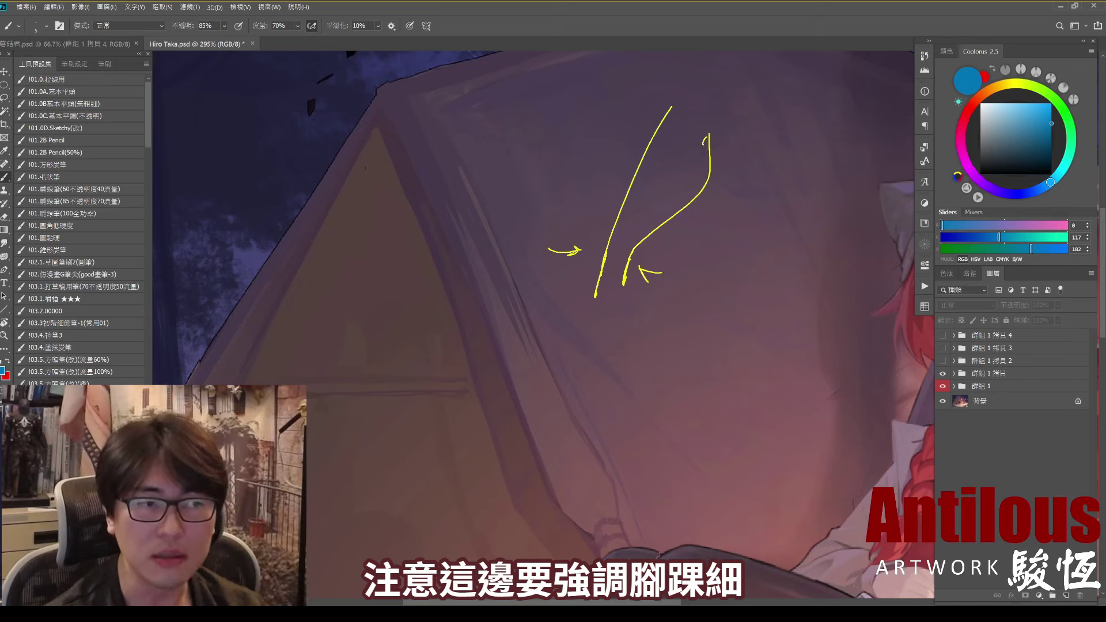
key(ctrl+z)
mouse_move(624, 283)
mouse_down()
mouse_move(622, 297)
mouse_move(581, 297)
mouse_move(585, 319)
mouse_move(633, 320)
mouse_up()
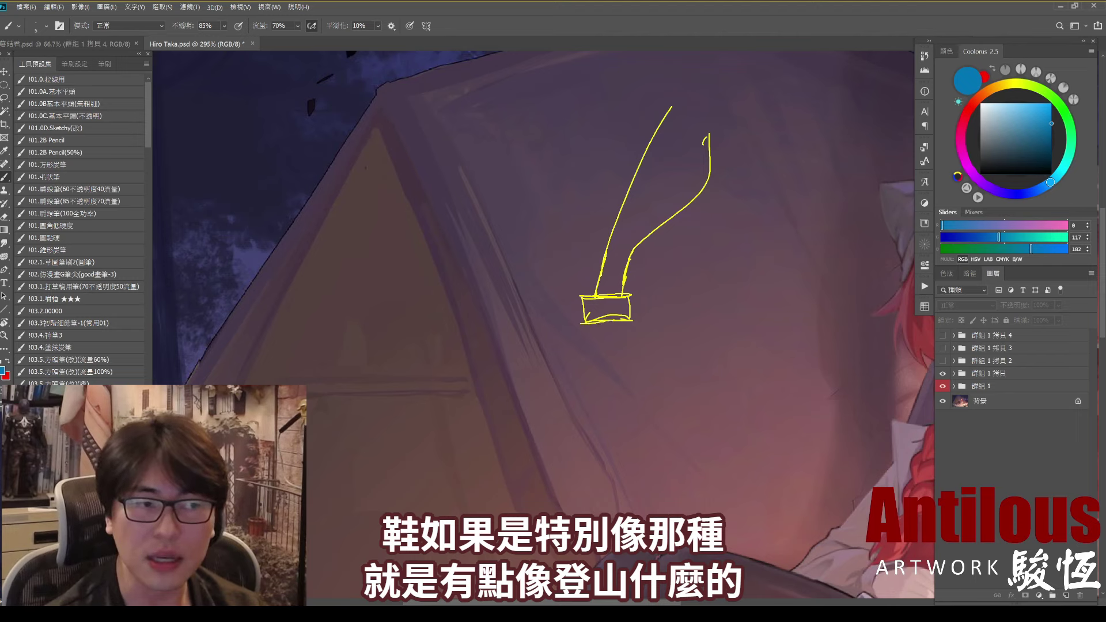
mouse_move(573, 330)
mouse_down()
mouse_move(466, 377)
mouse_move(496, 383)
mouse_move(497, 408)
mouse_move(573, 411)
mouse_up()
key(ctrl+z)
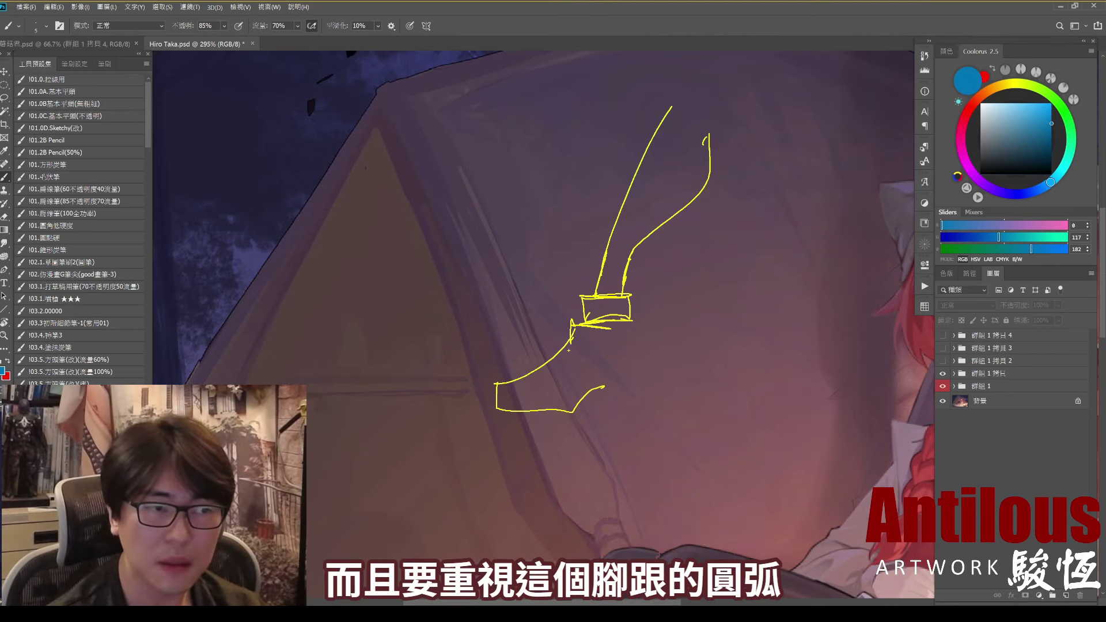
key(ctrl+z)
key(ctrl+z)
key(ctrl+z)
drag(573, 331, 517, 372)
drag(587, 397, 603, 392)
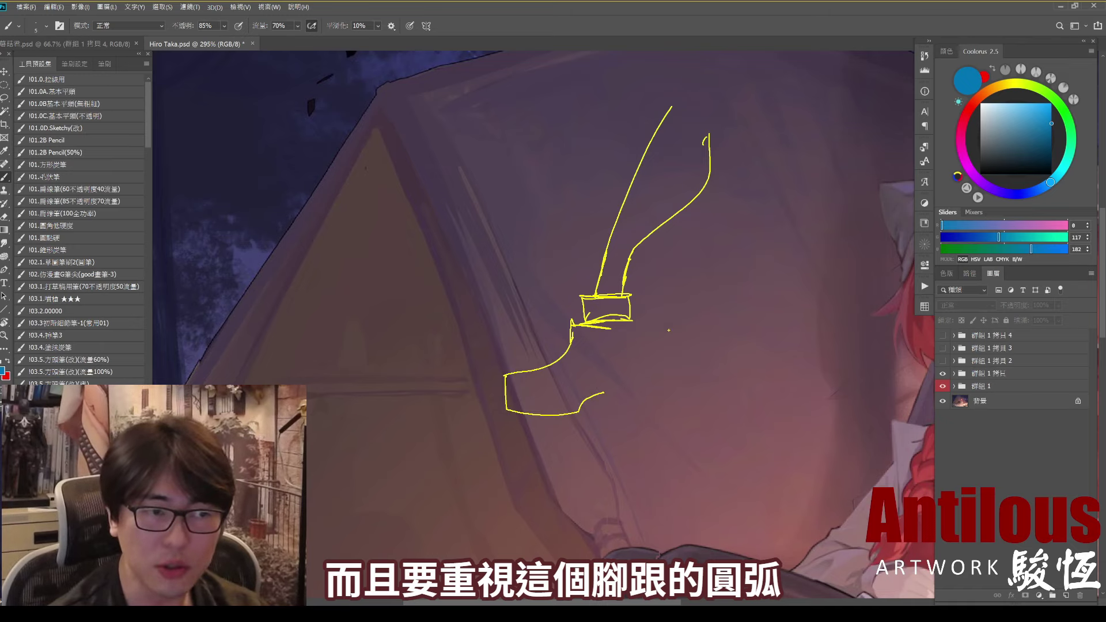
drag(629, 321, 648, 380)
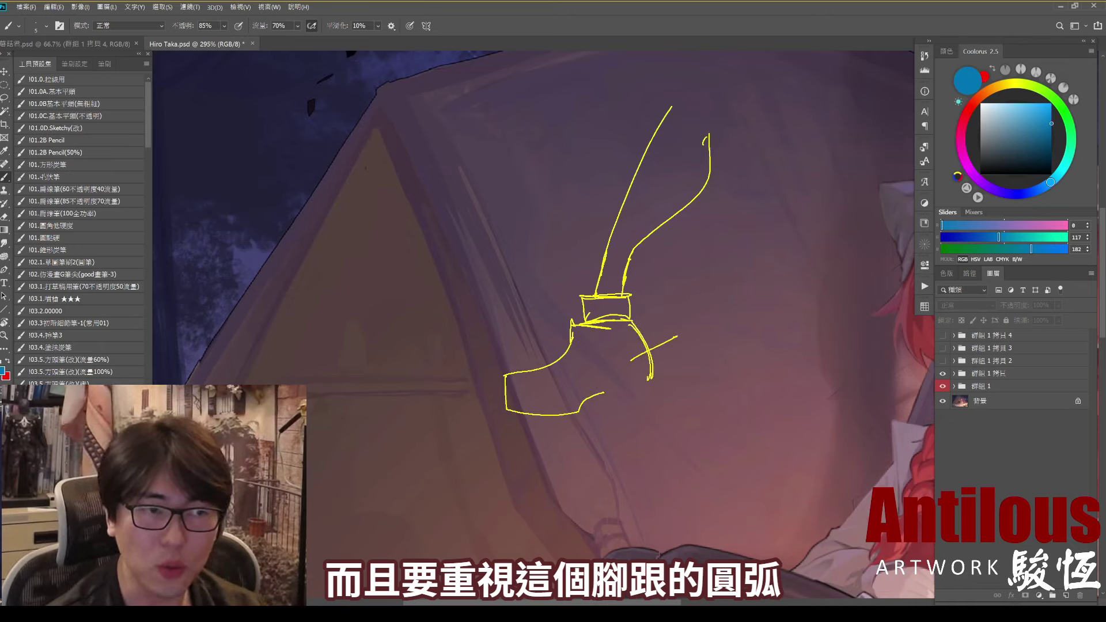
key(ctrl+z)
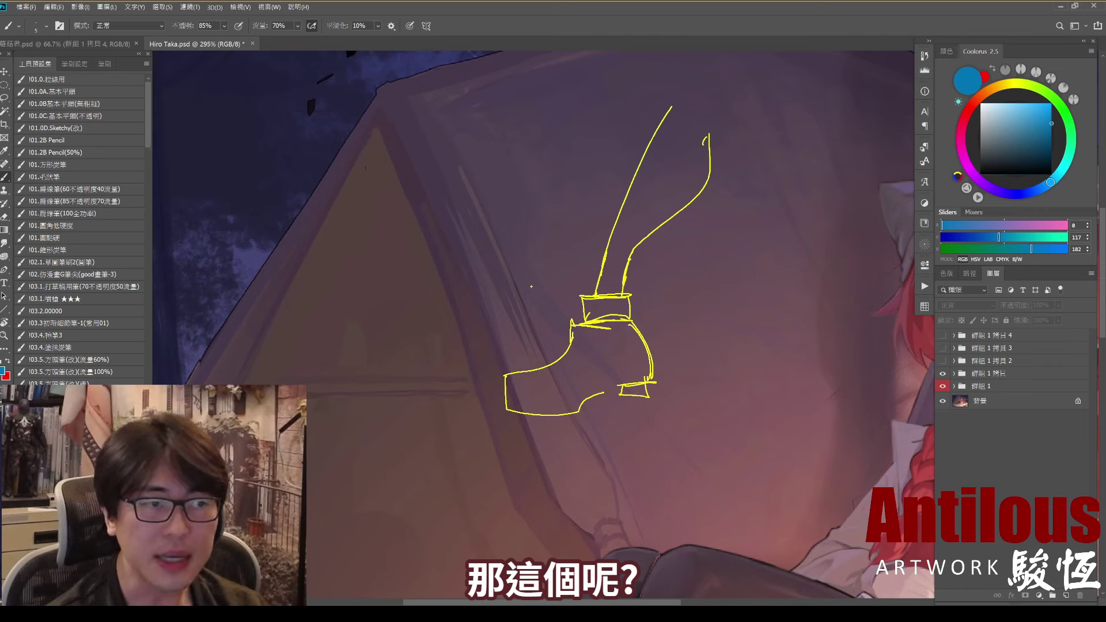
Step: Add red arrows at the boot front, toward the ankle and behind it, then hide the sketch
drag(529, 275, 545, 360)
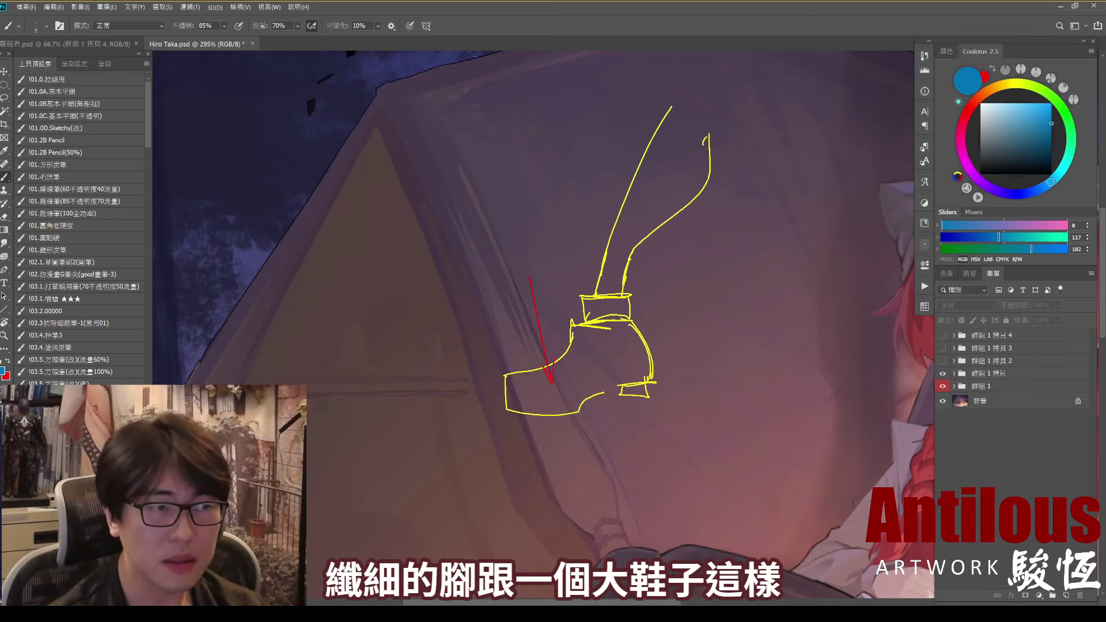
drag(550, 263, 585, 254)
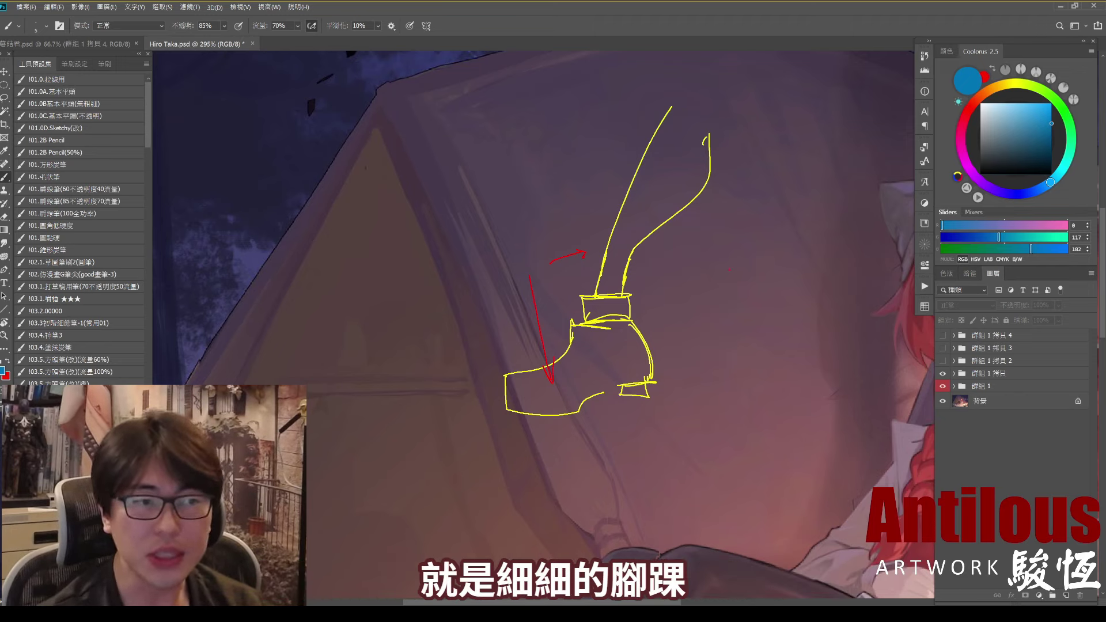
drag(694, 321, 656, 283)
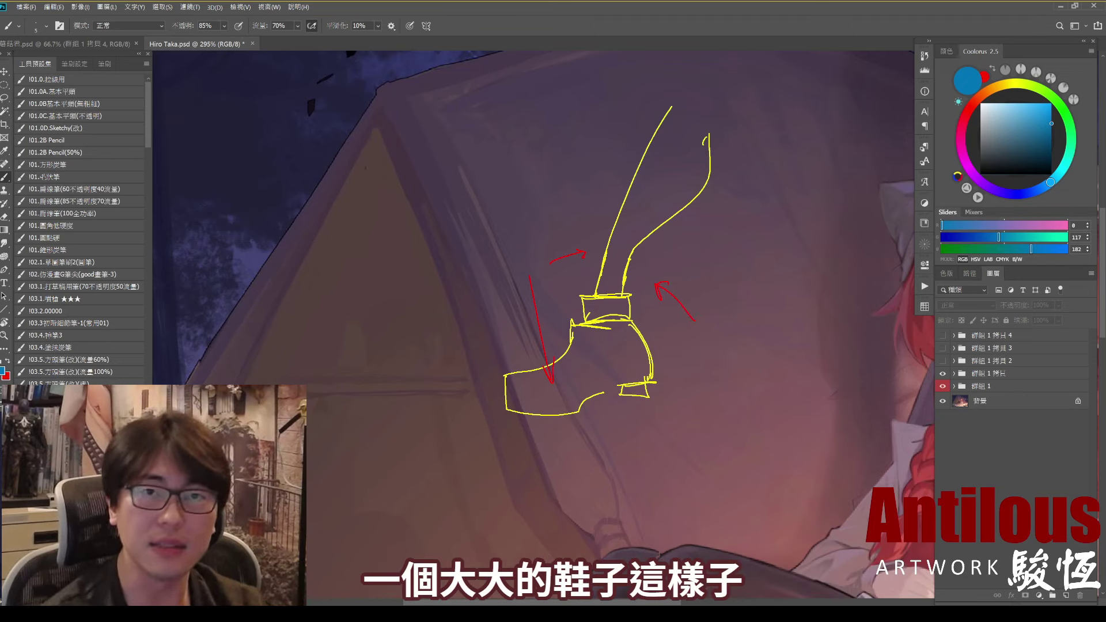
key(ctrl+comma)
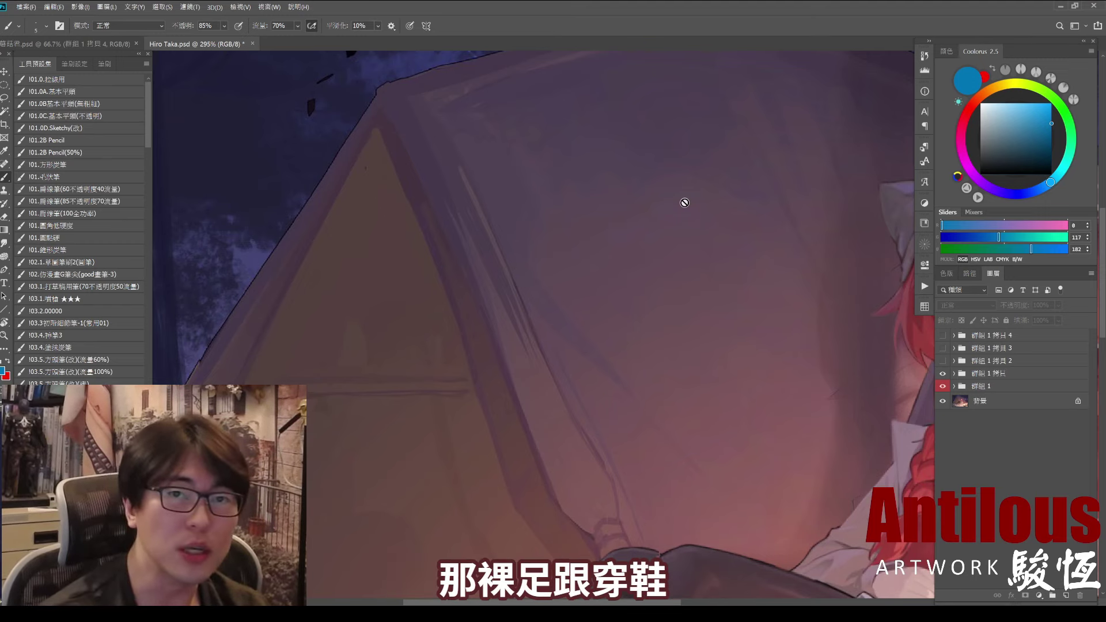
Step: Toggle the original artwork and 群組 1 拷貝 to compare the boots, framing the left leg
scroll(685, 203, down, 5)
scroll(677, 384, up, 3)
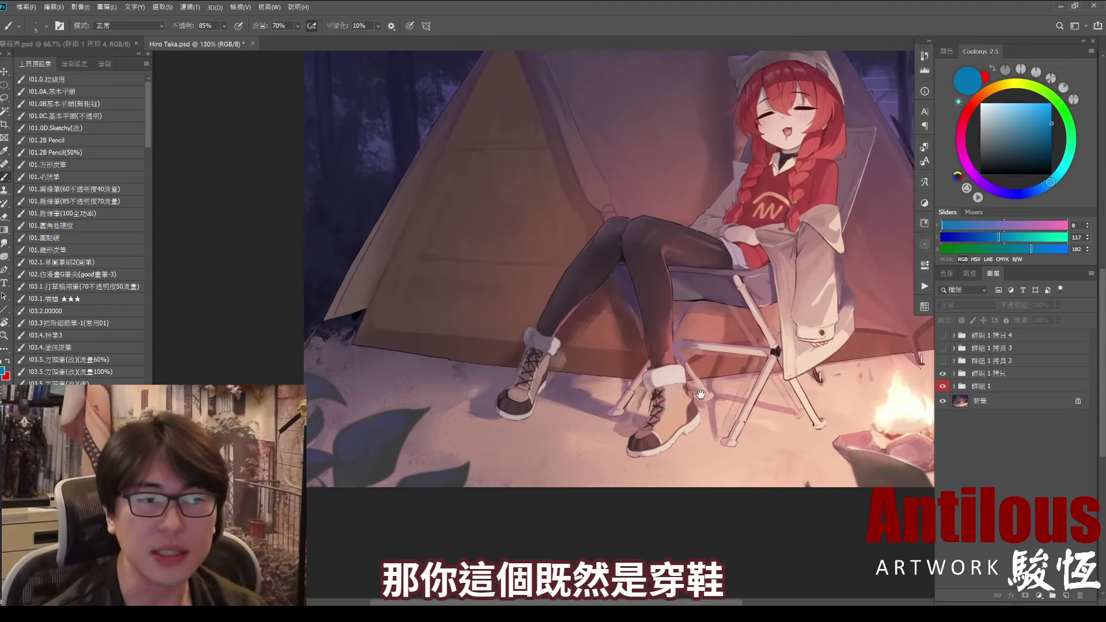
scroll(678, 385, up, 2)
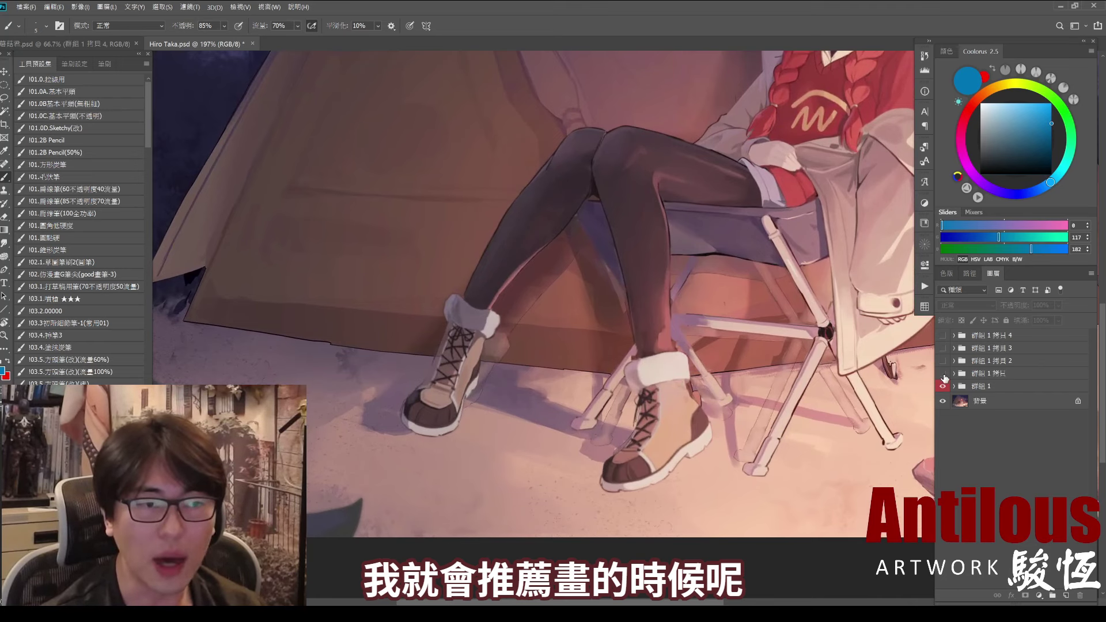
click(943, 383)
click(943, 376)
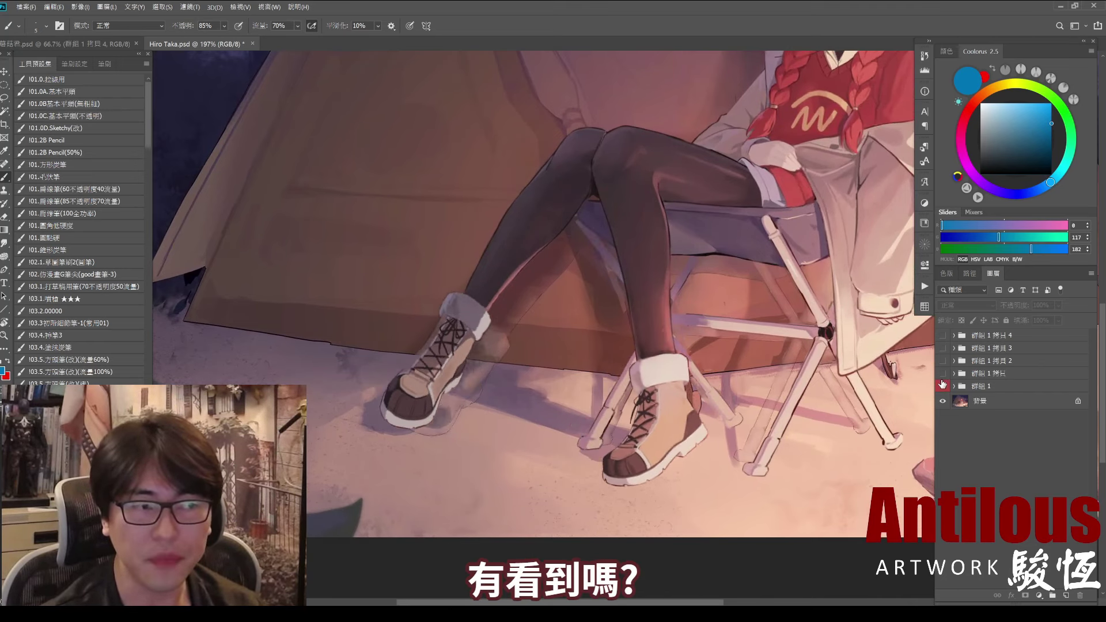
click(943, 376)
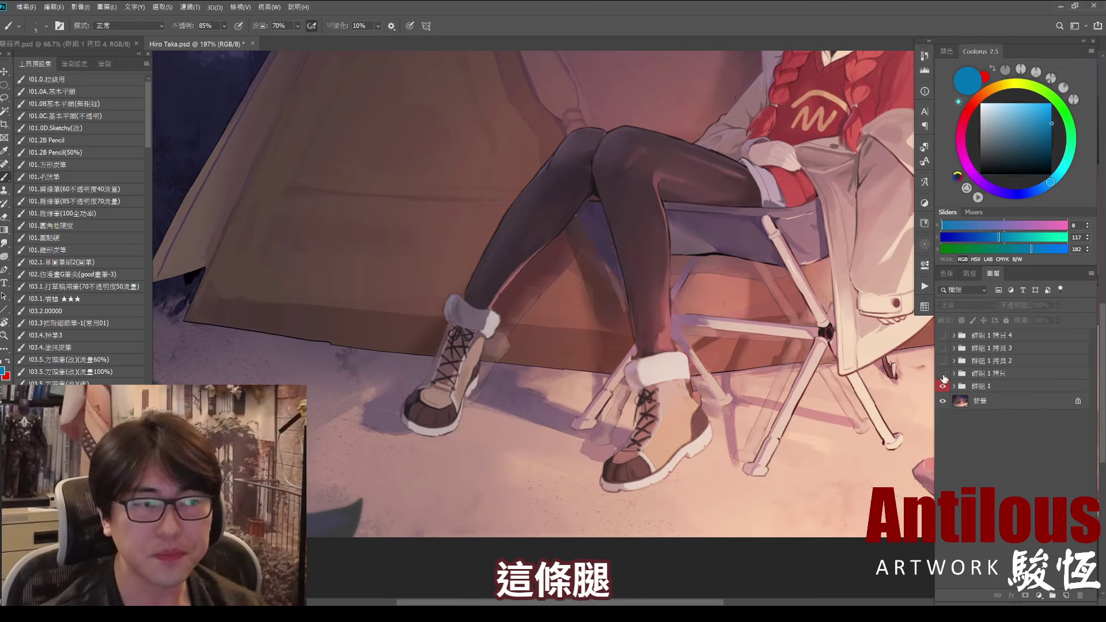
drag(495, 345, 611, 341)
Step: Draw red guide lines along the left shin, down the boot's front and sides, and its bottom
drag(529, 167, 590, 432)
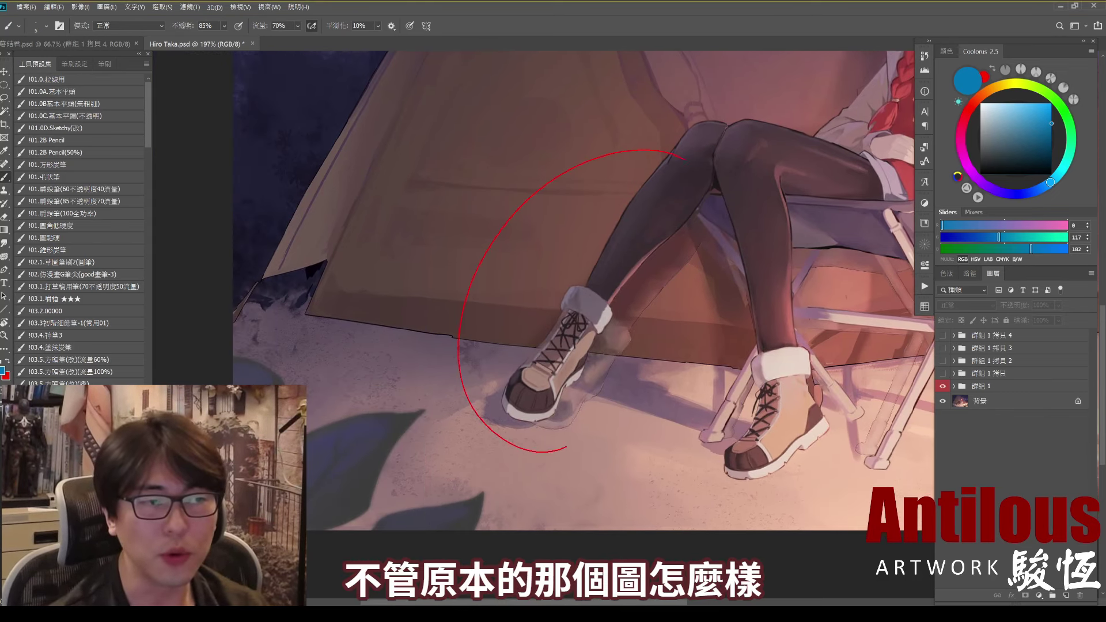
key(ctrl+z)
drag(702, 115, 568, 300)
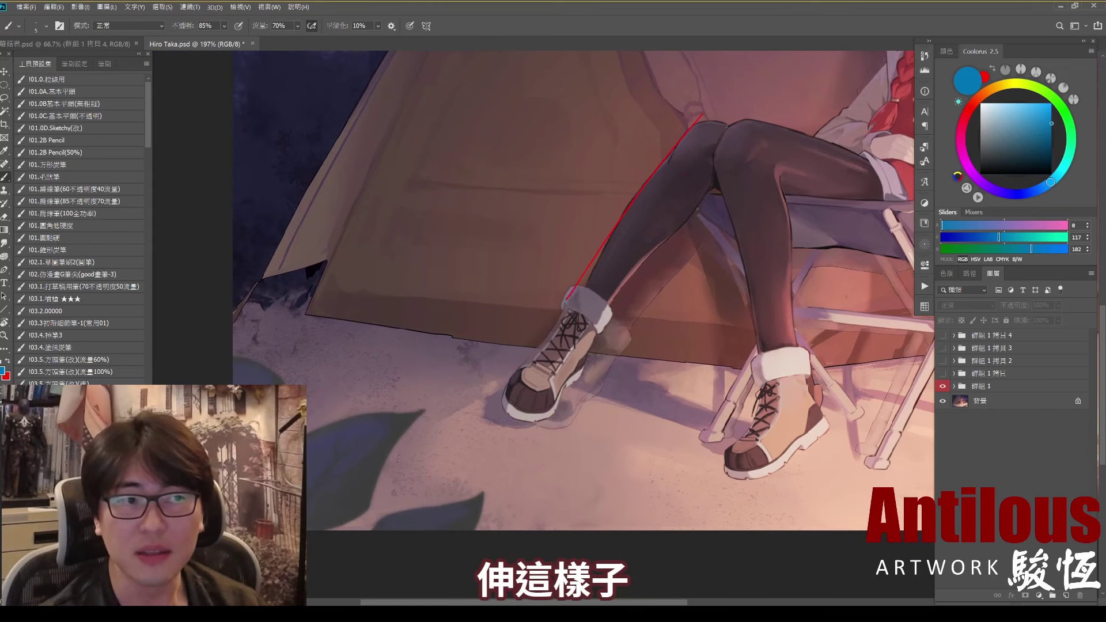
drag(725, 160, 609, 300)
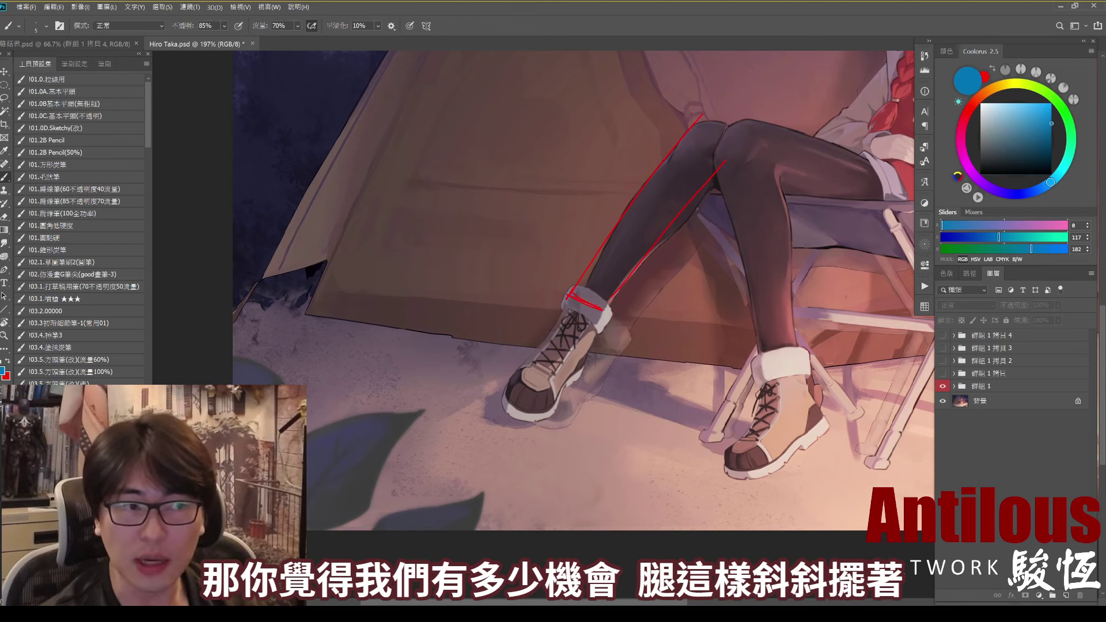
drag(571, 292, 502, 394)
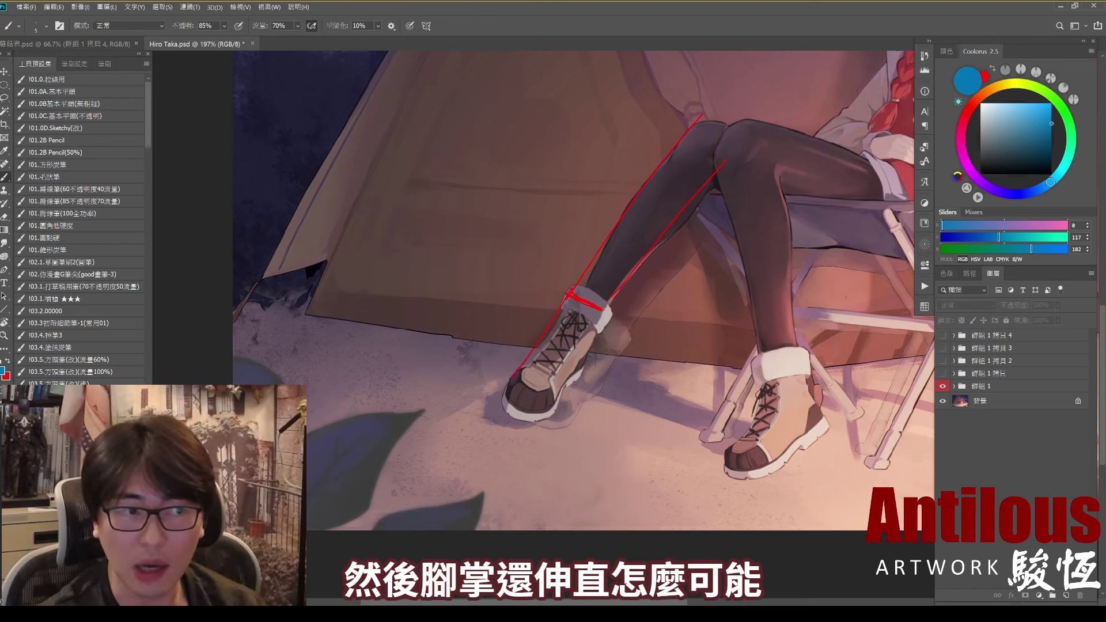
drag(566, 297, 558, 390)
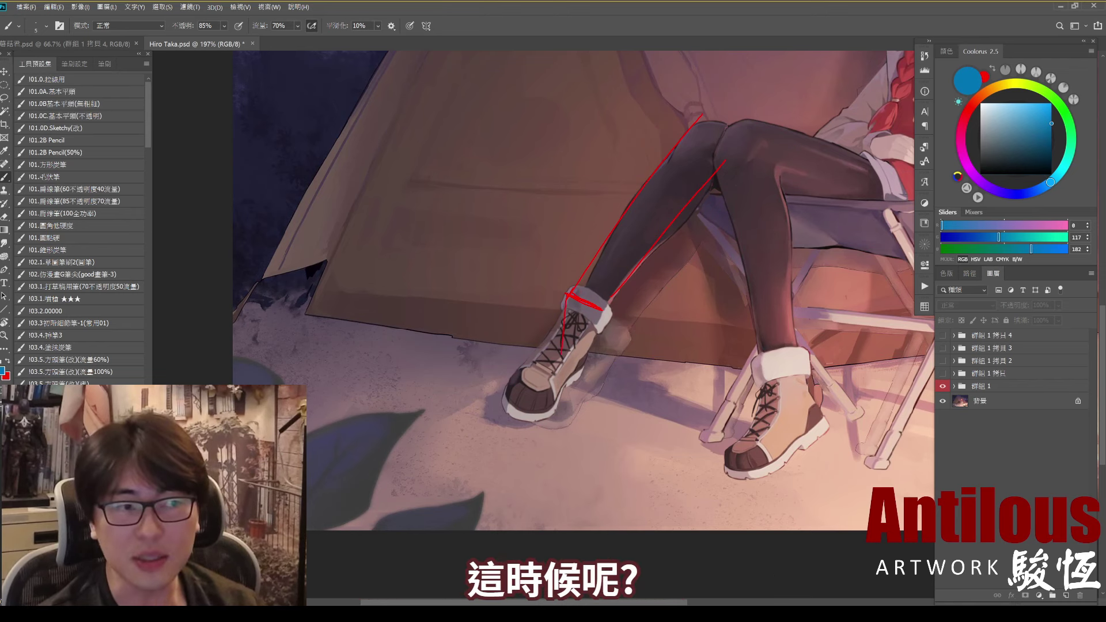
mouse_move(602, 311)
mouse_down()
mouse_move(595, 387)
mouse_move(587, 380)
mouse_up()
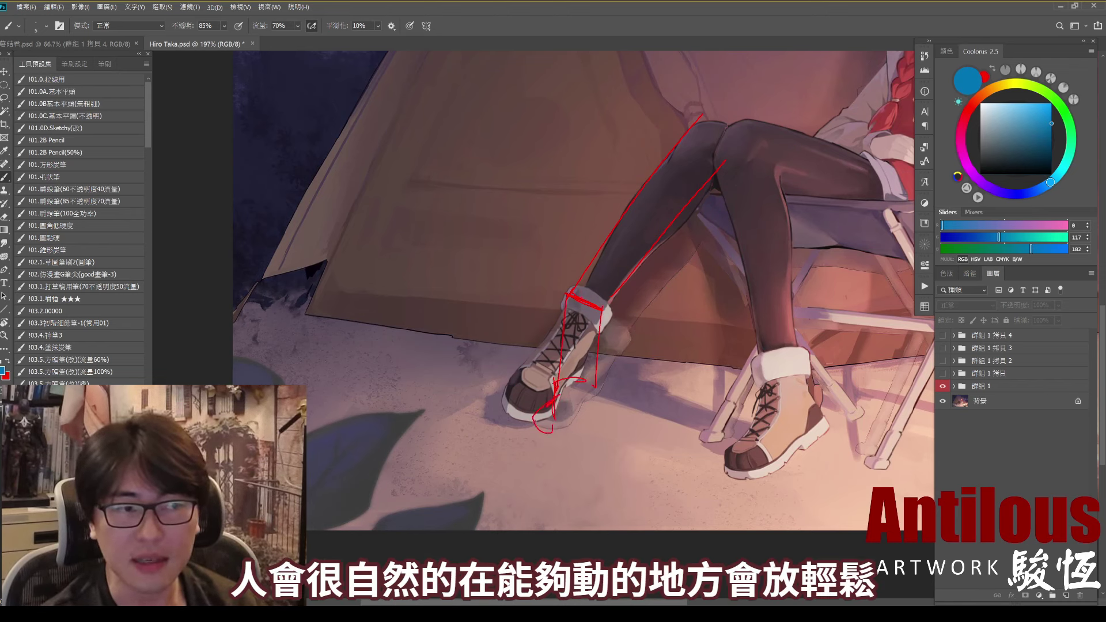
key(ctrl+z)
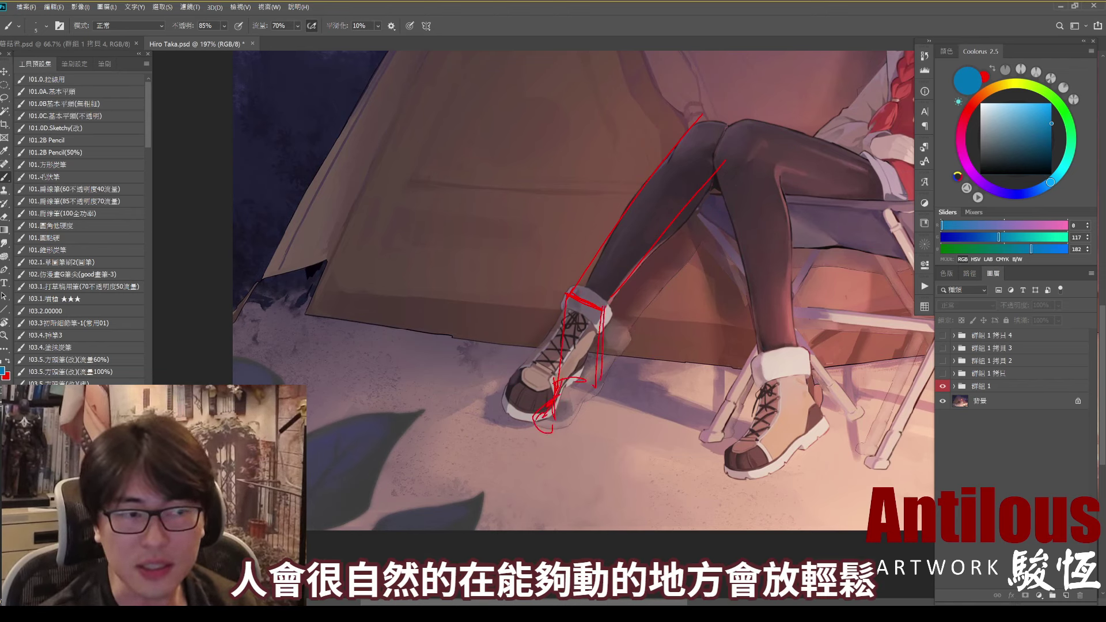
drag(537, 423, 579, 436)
drag(606, 375, 588, 435)
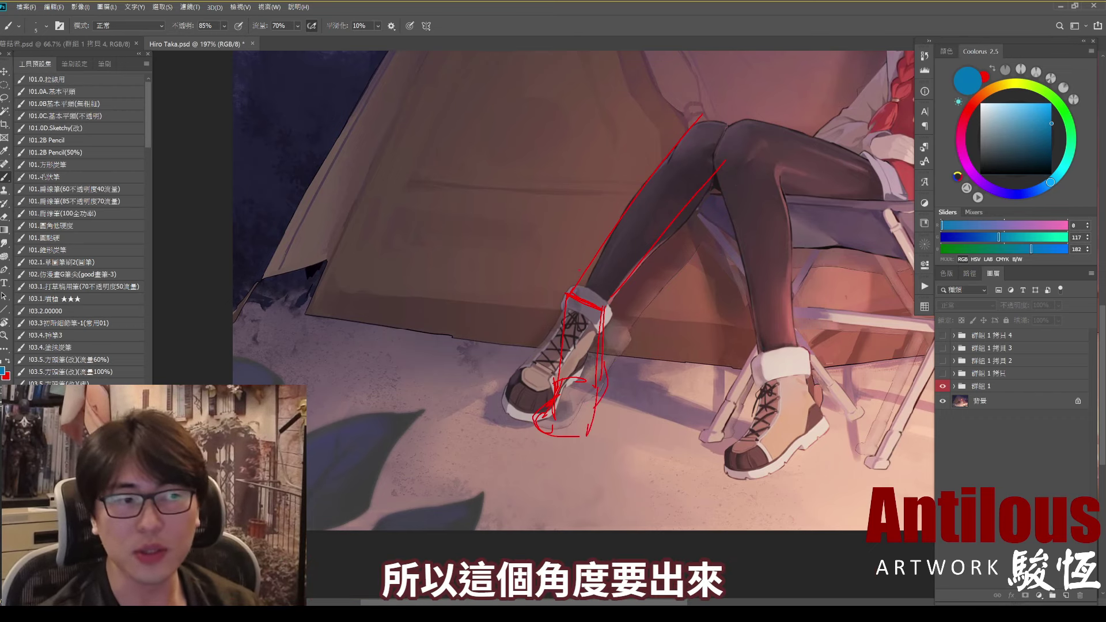
click(942, 373)
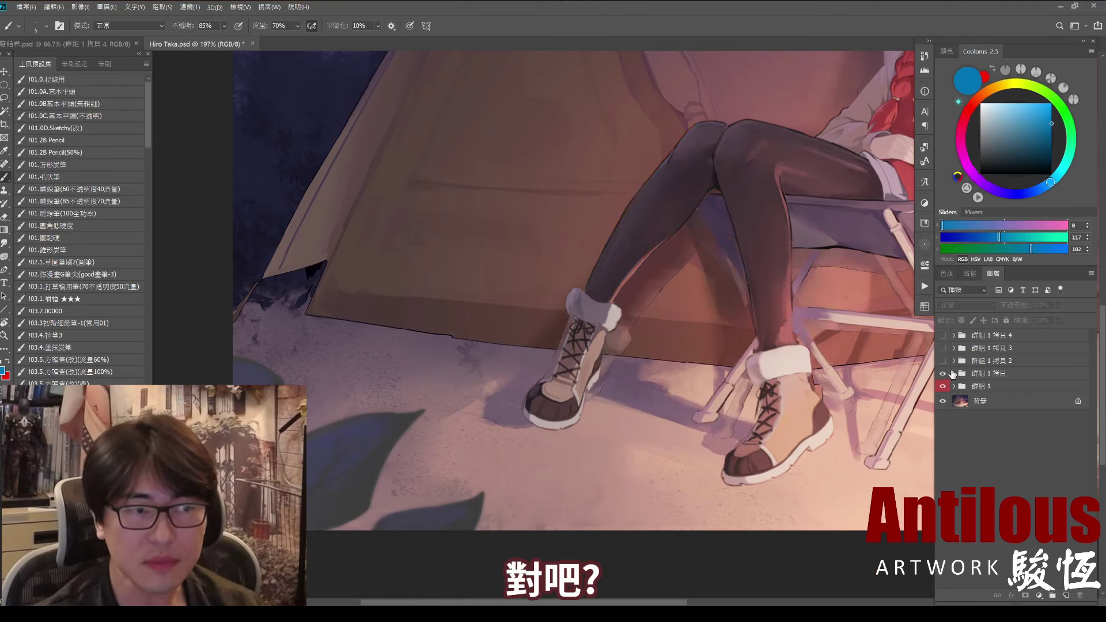
scroll(612, 332, down, 3)
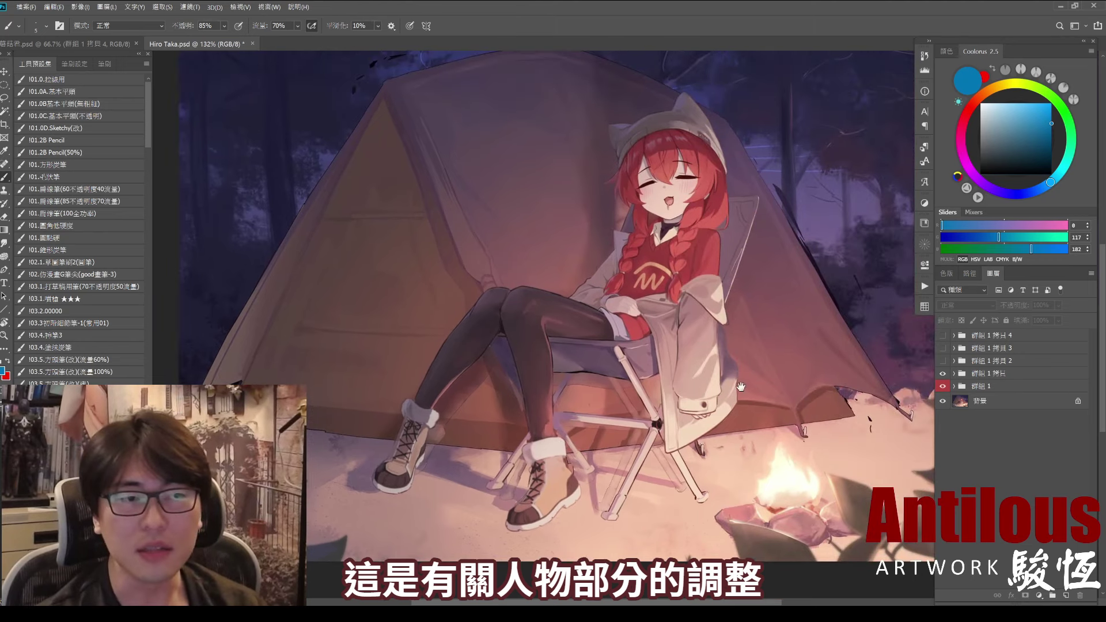
click(942, 380)
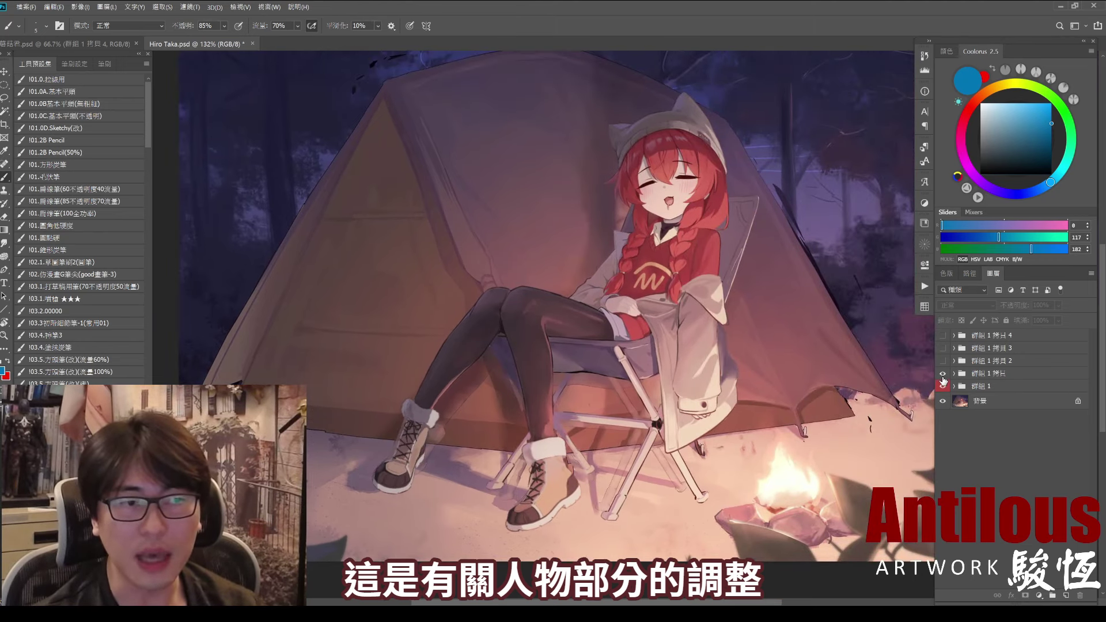
click(937, 362)
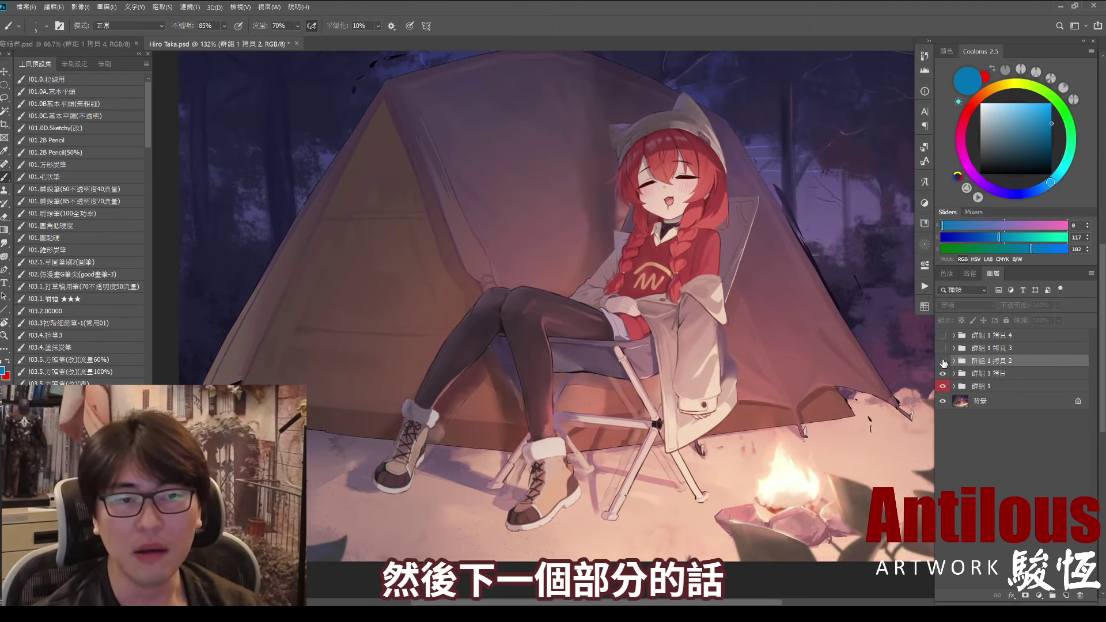
click(943, 361)
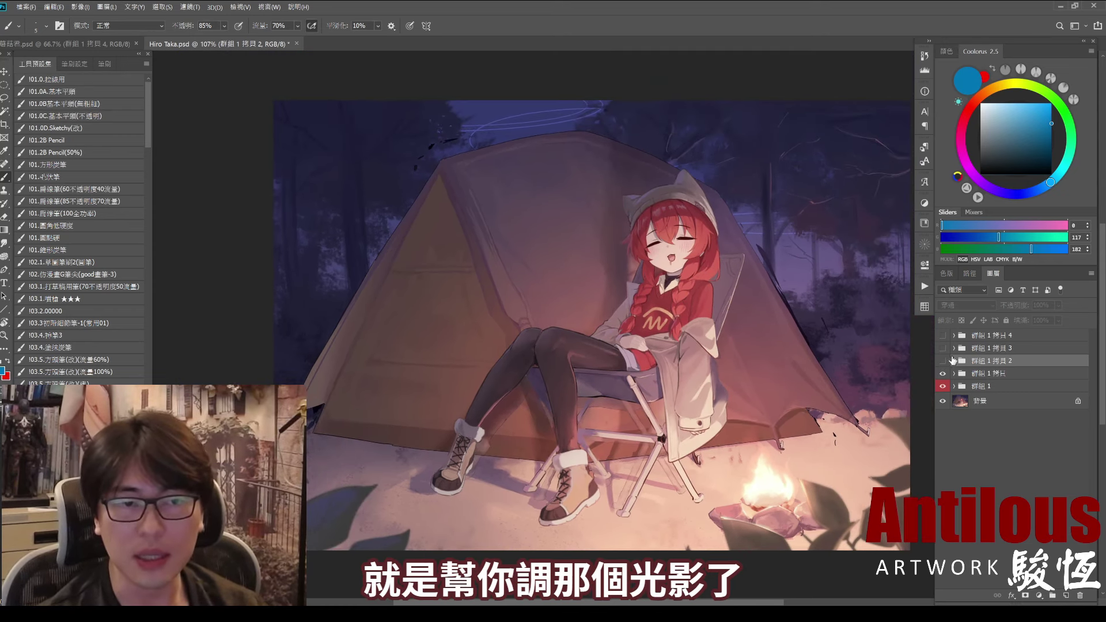
click(943, 361)
click(942, 361)
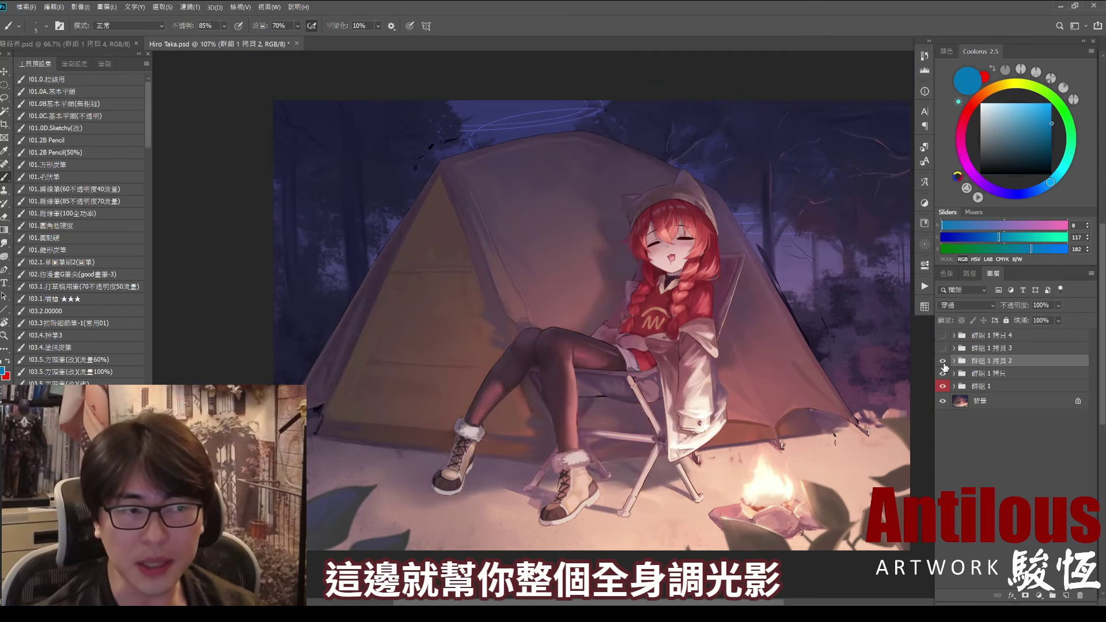
click(943, 361)
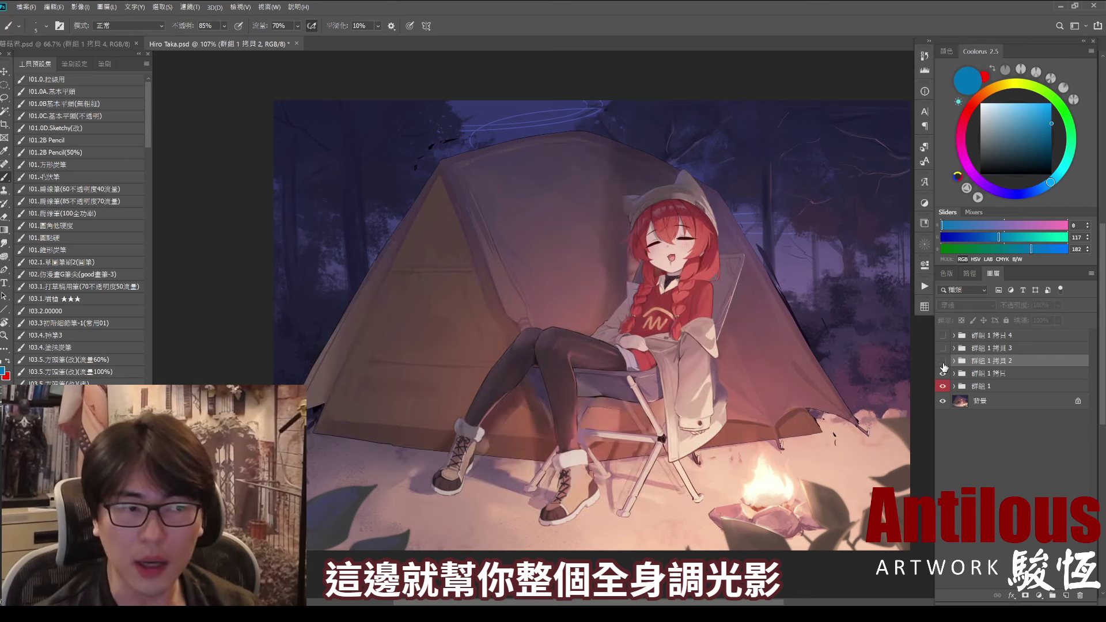
click(943, 361)
click(943, 361)
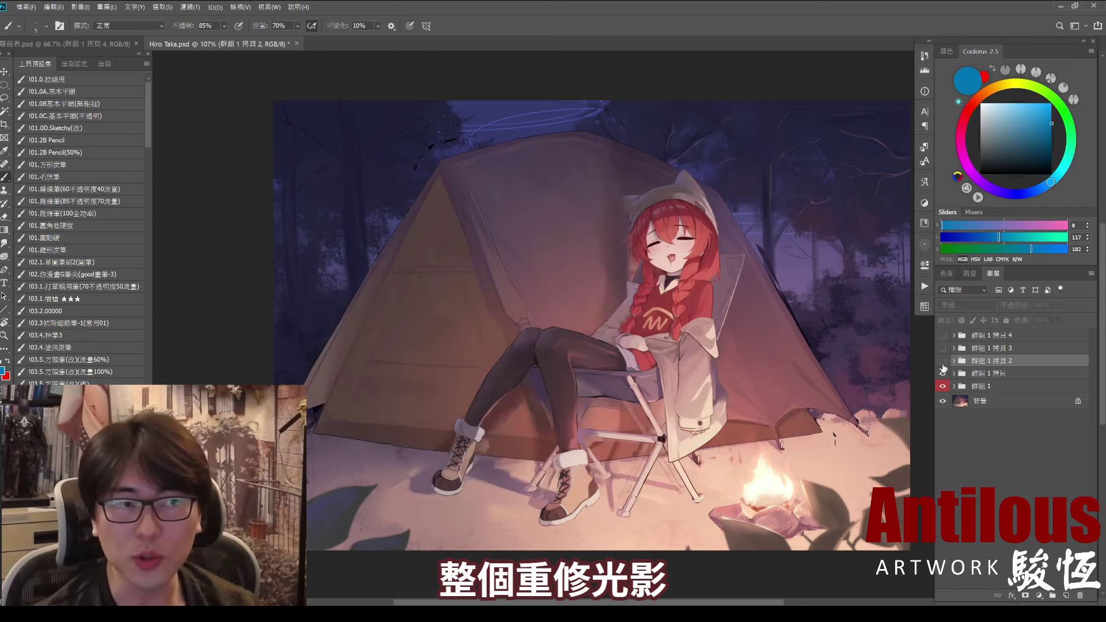
click(943, 361)
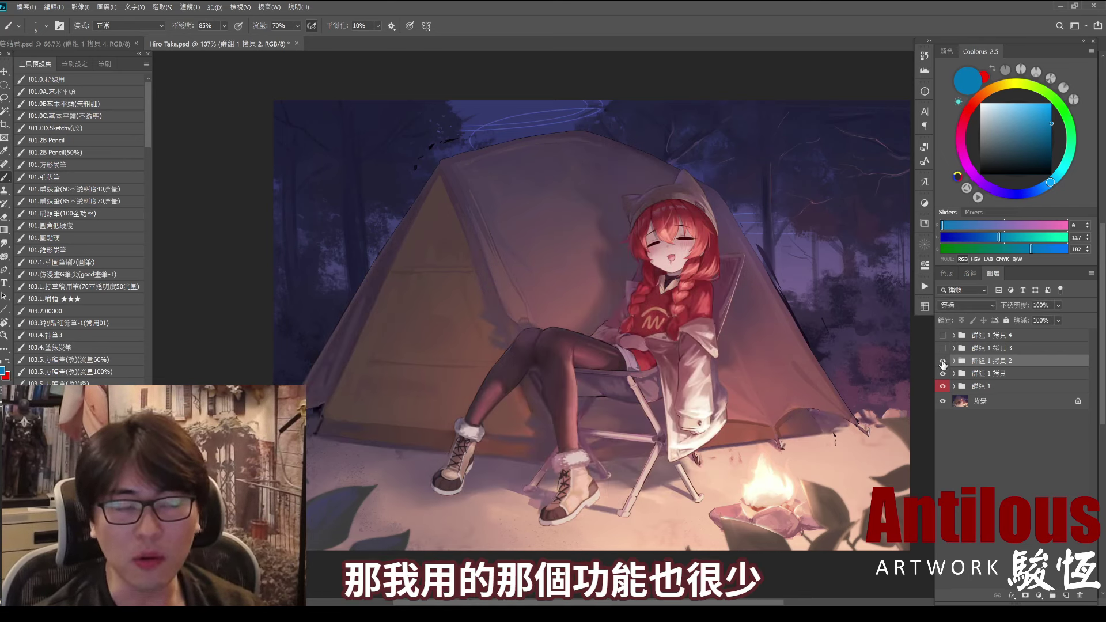
click(943, 362)
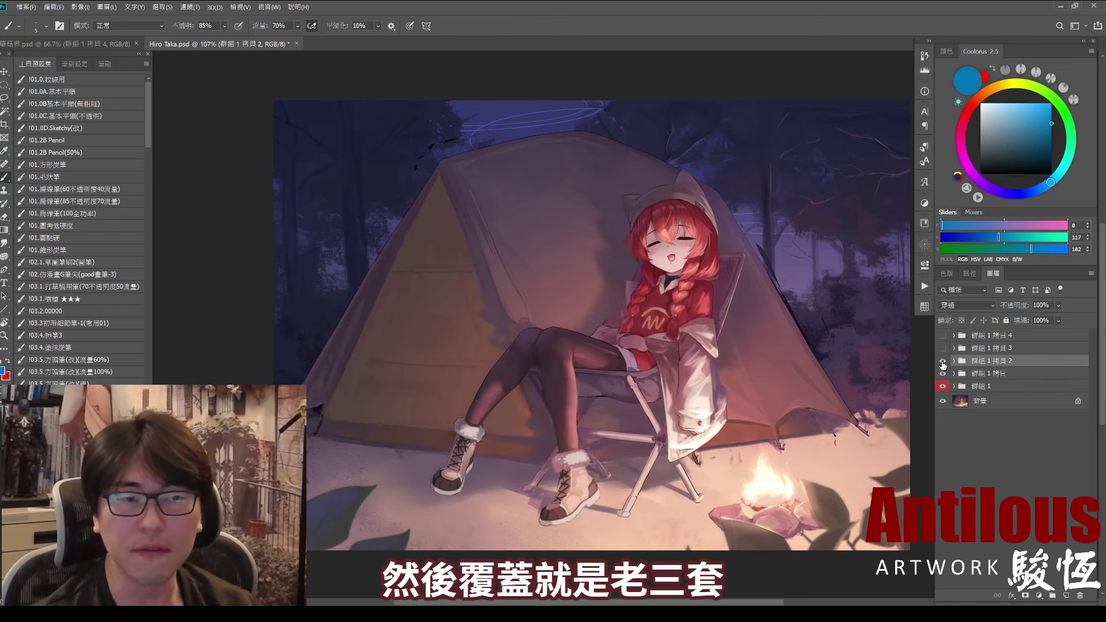
click(943, 361)
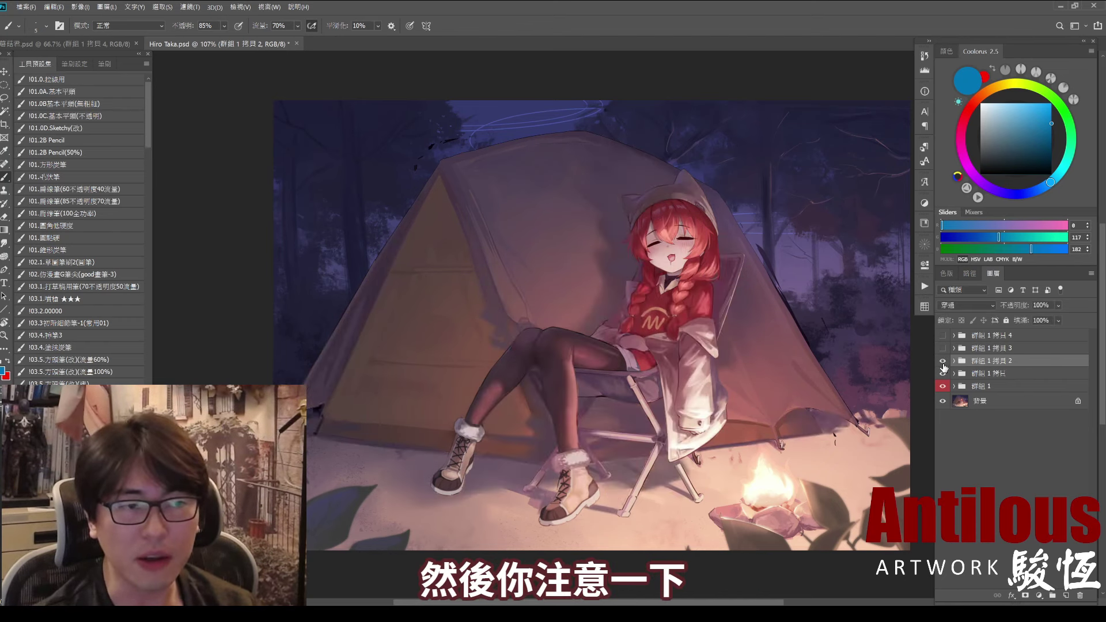
click(943, 362)
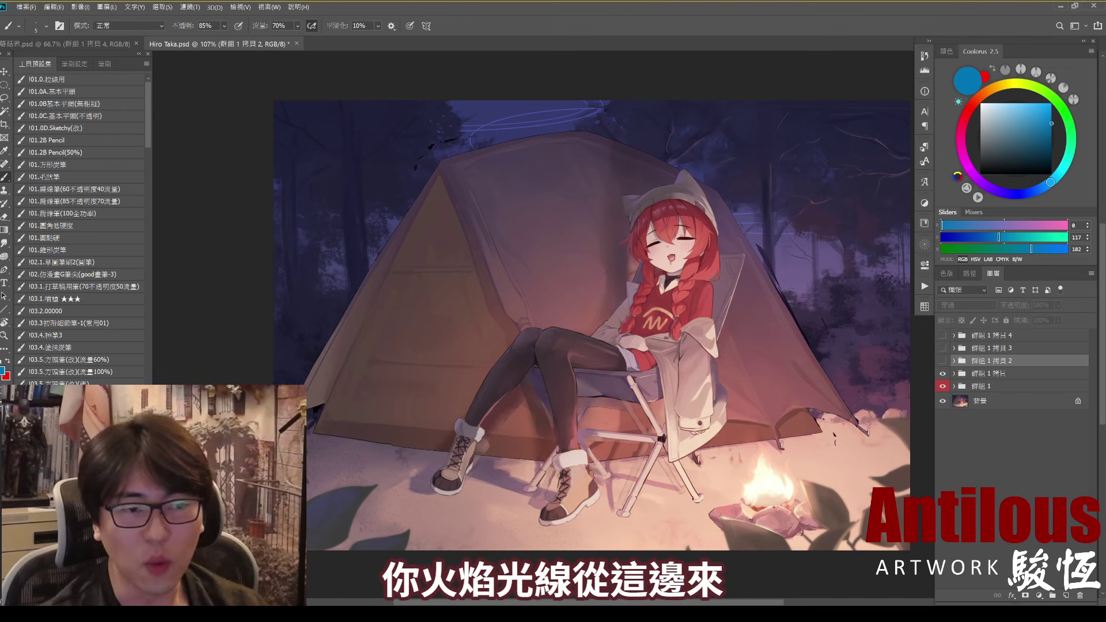
Step: Sketch and undo red critique strokes by the fire, face and head, then show 群組 1 拷貝 2
drag(781, 517, 694, 410)
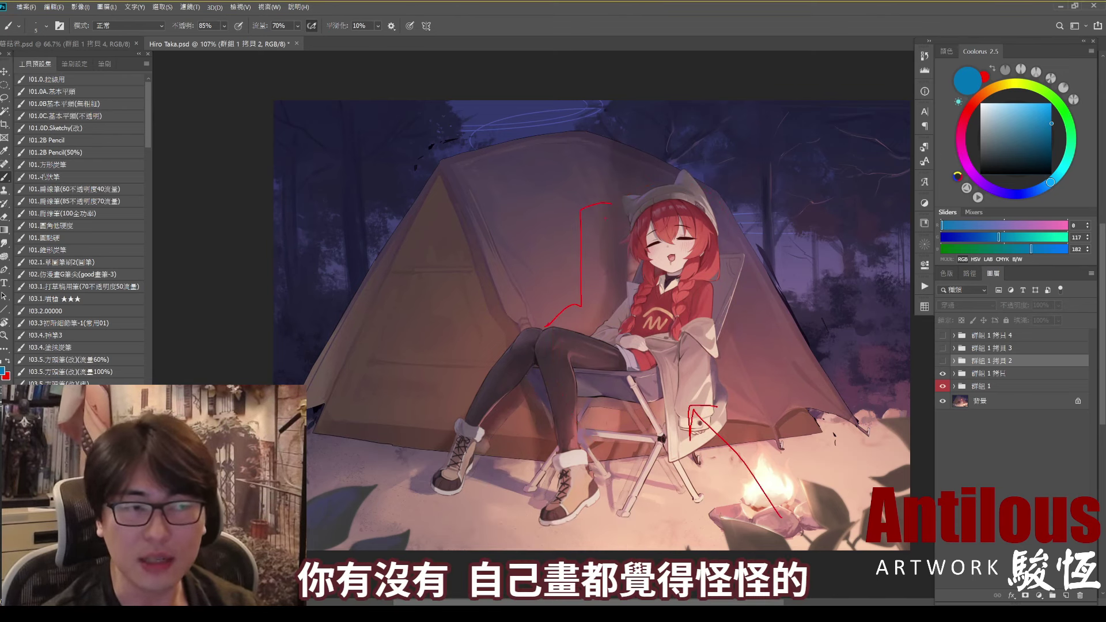
key(ctrl+z)
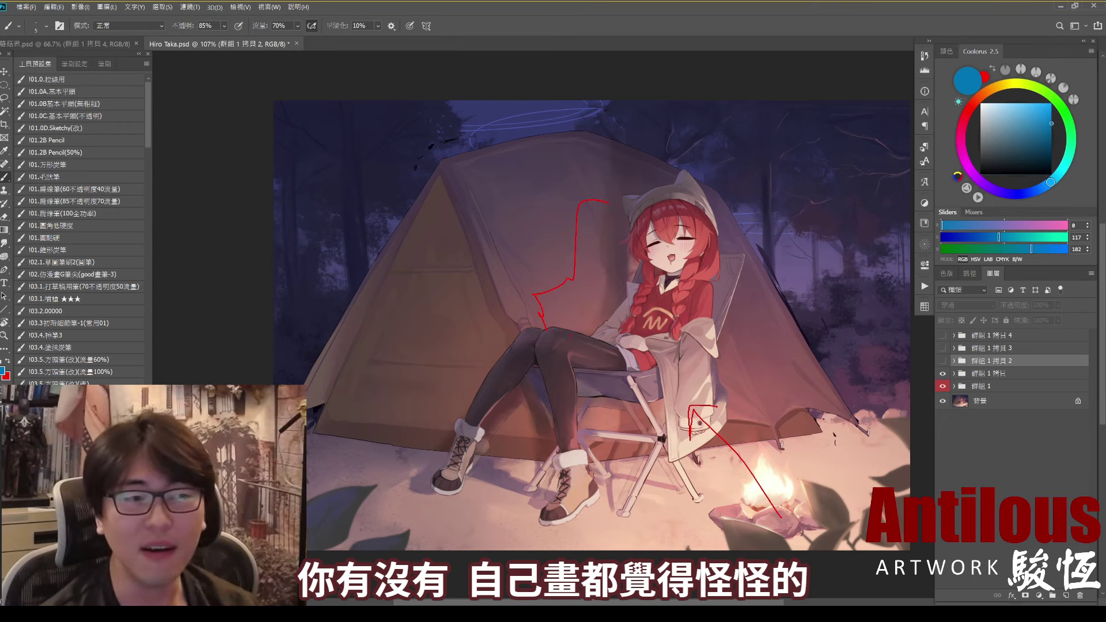
drag(551, 276, 613, 319)
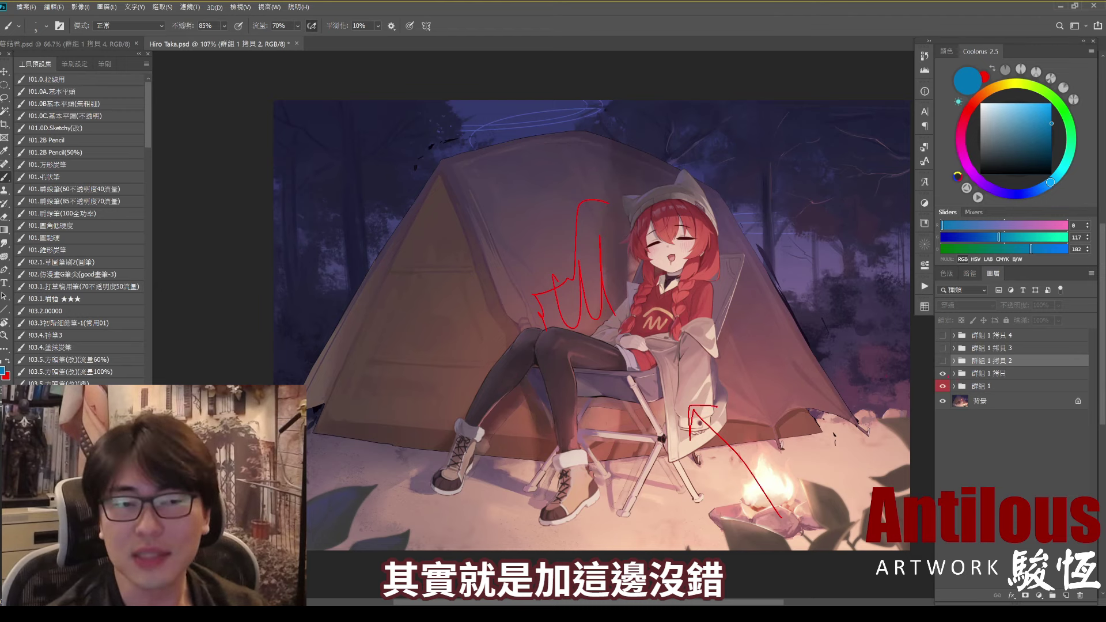
key(ctrl+z)
key(ctrl+z)
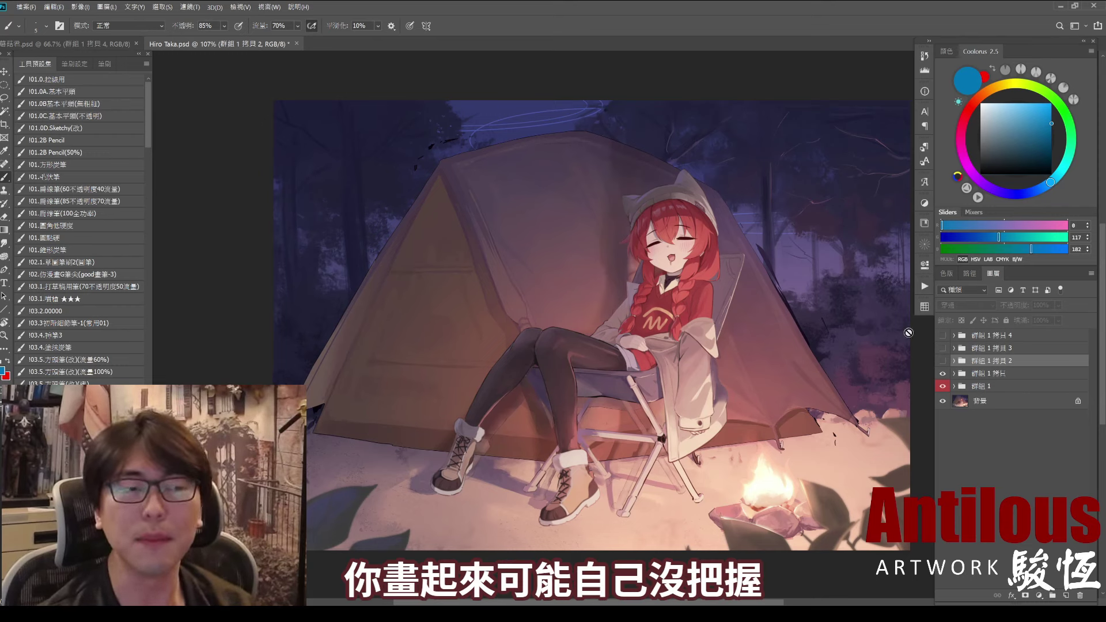
drag(617, 147, 610, 305)
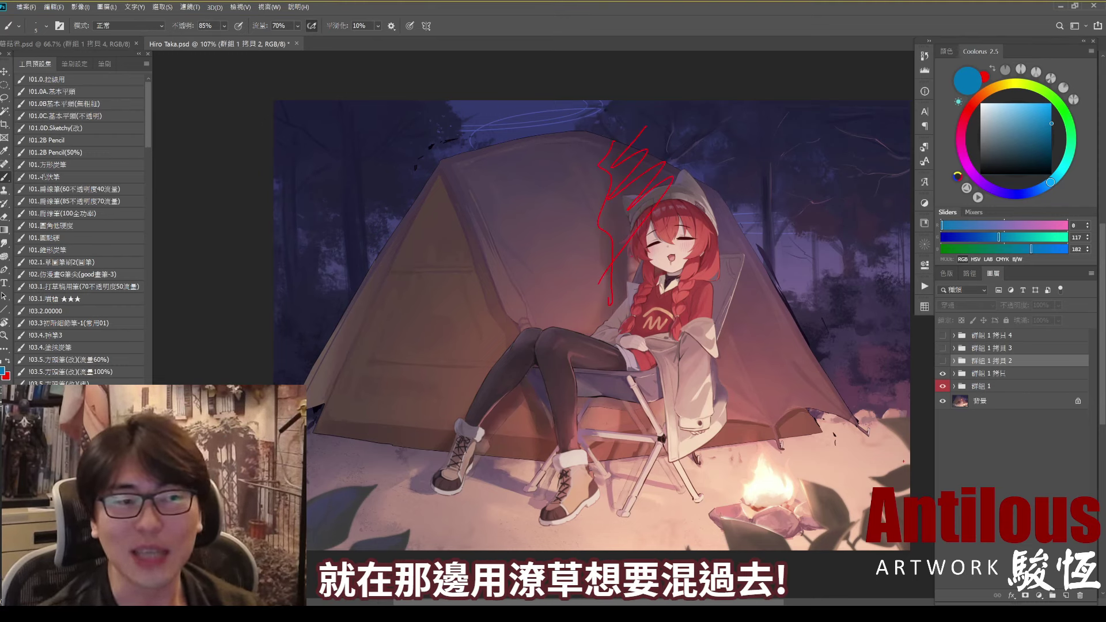
click(942, 360)
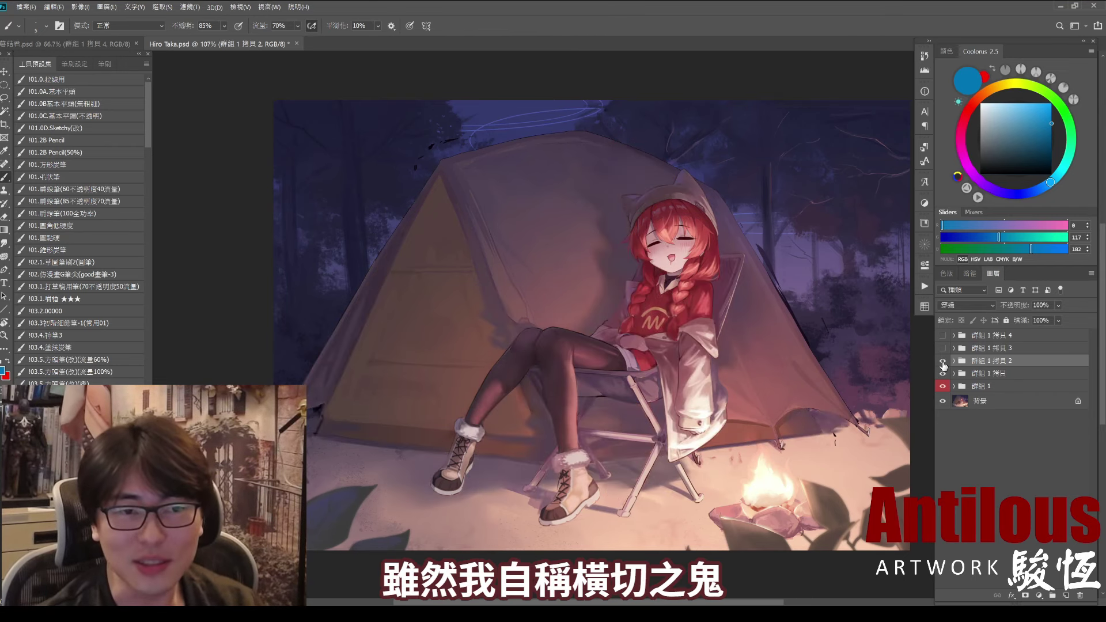
drag(816, 422, 812, 414)
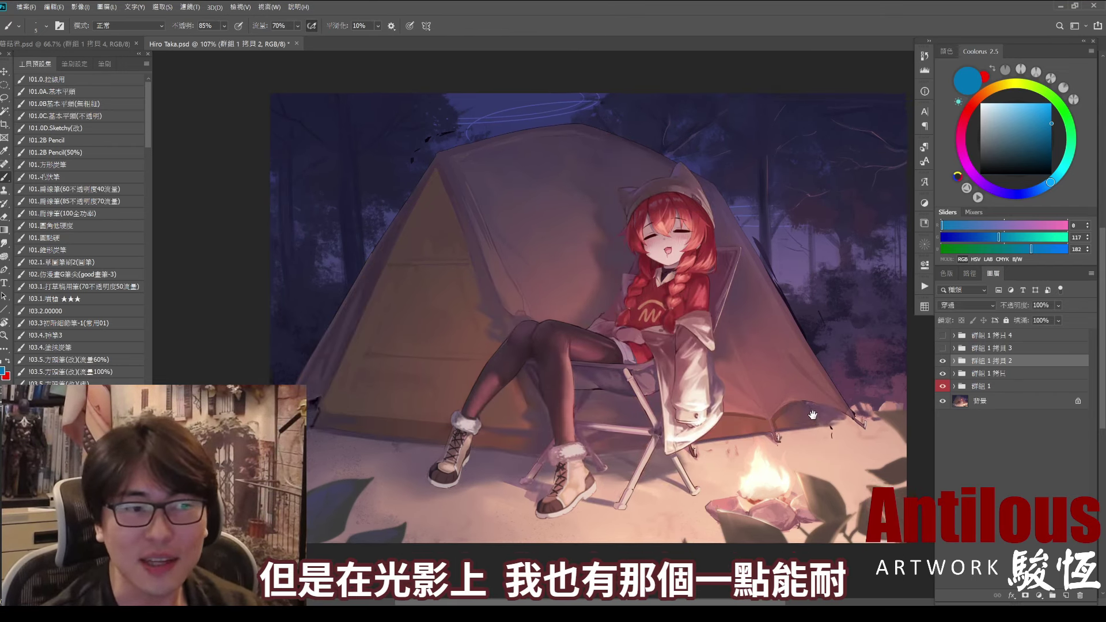
scroll(819, 410, down, 1)
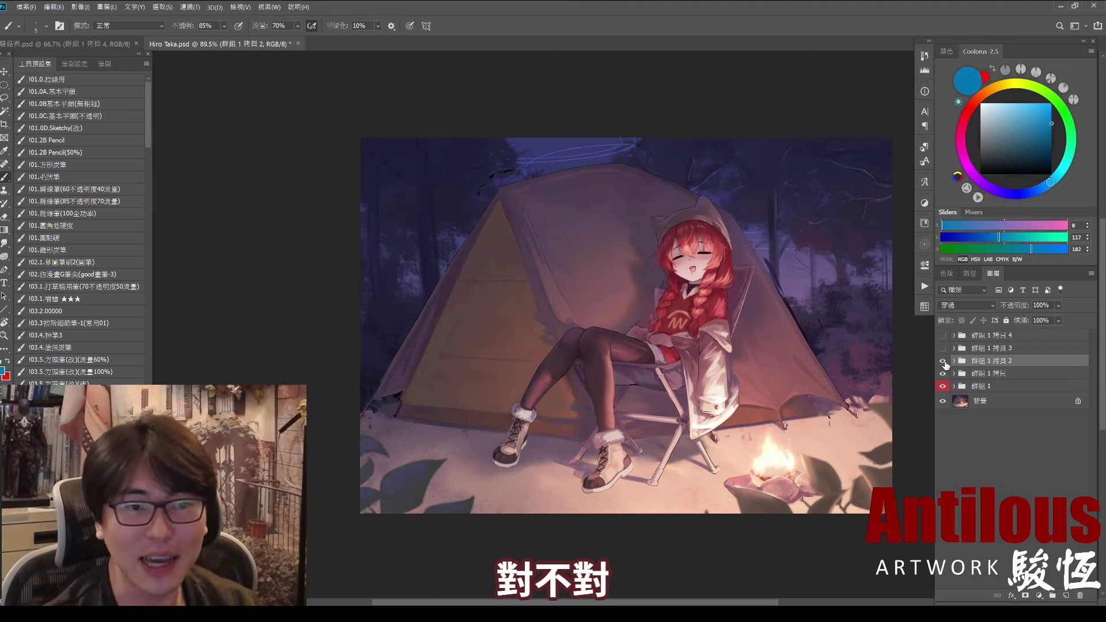
click(943, 361)
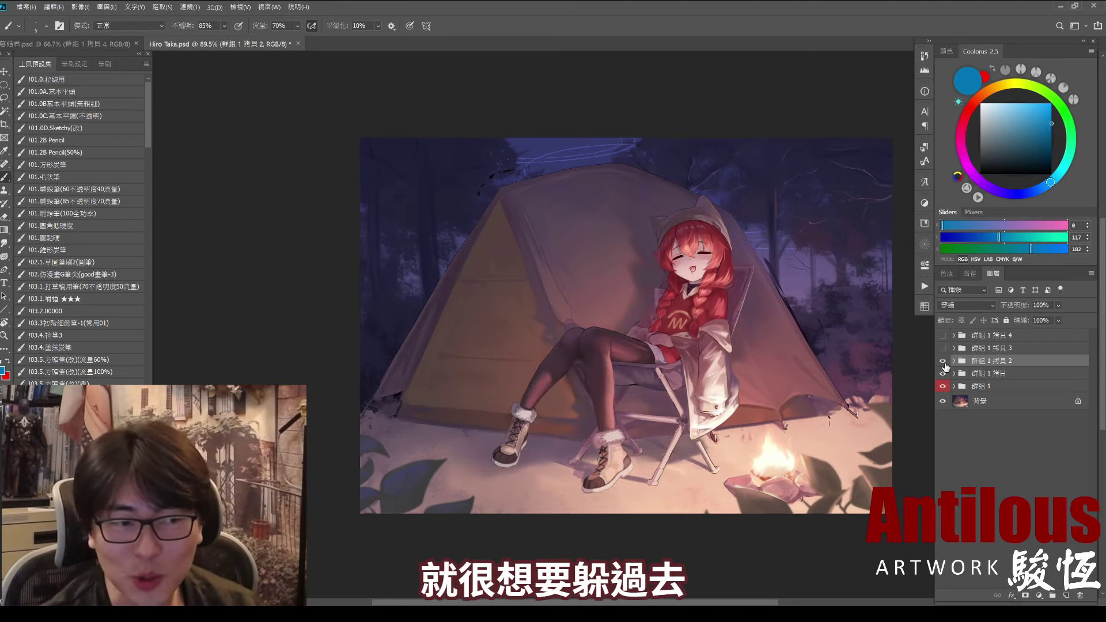
click(943, 361)
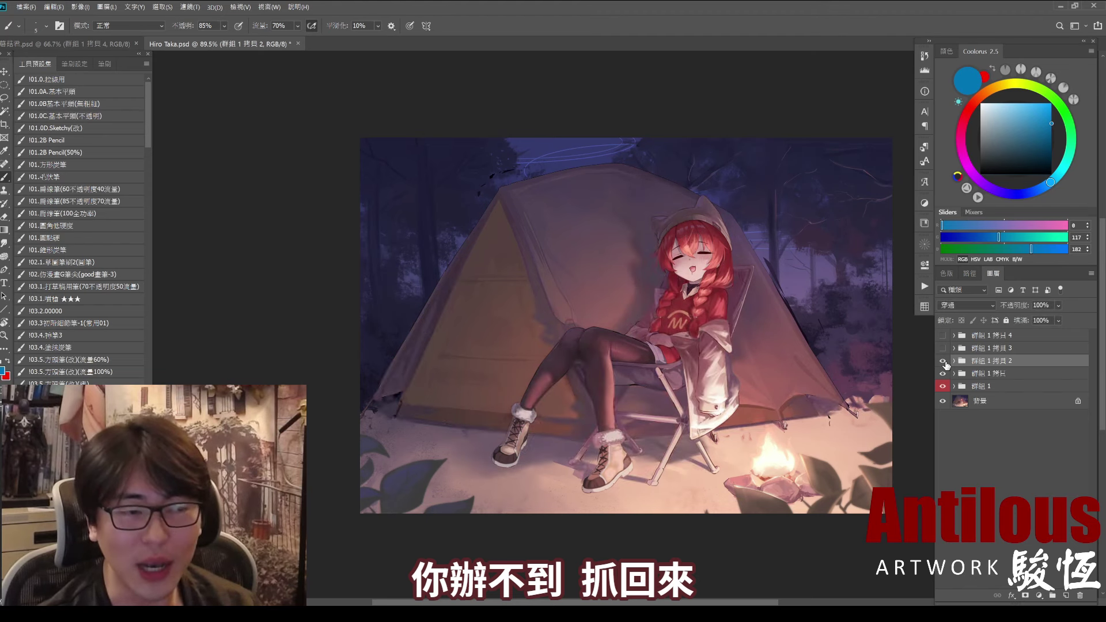
click(943, 361)
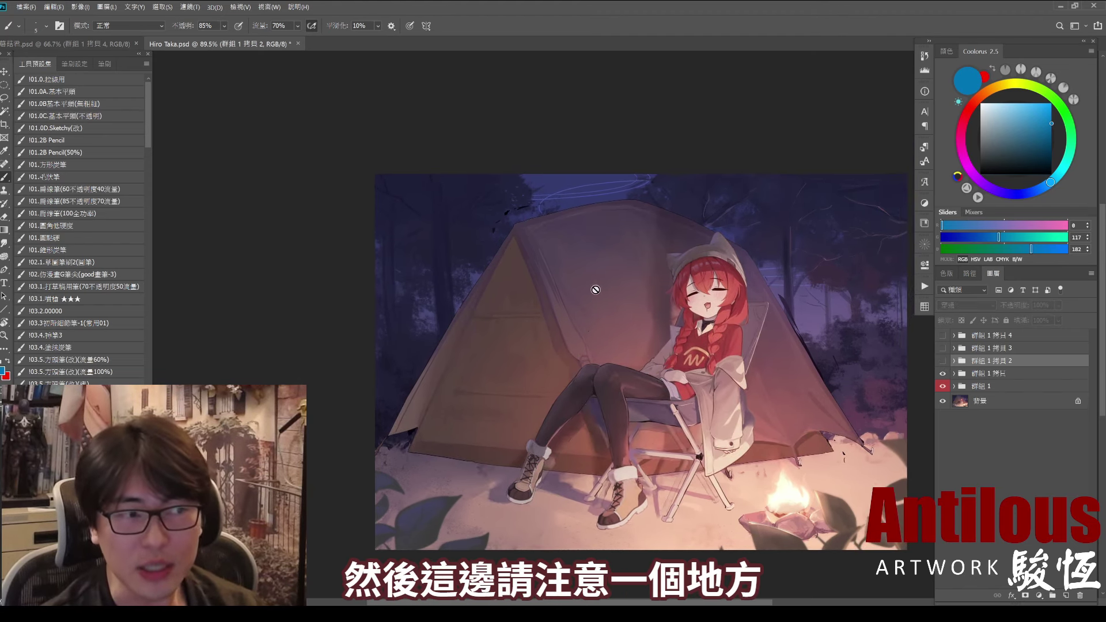
drag(514, 231, 534, 296)
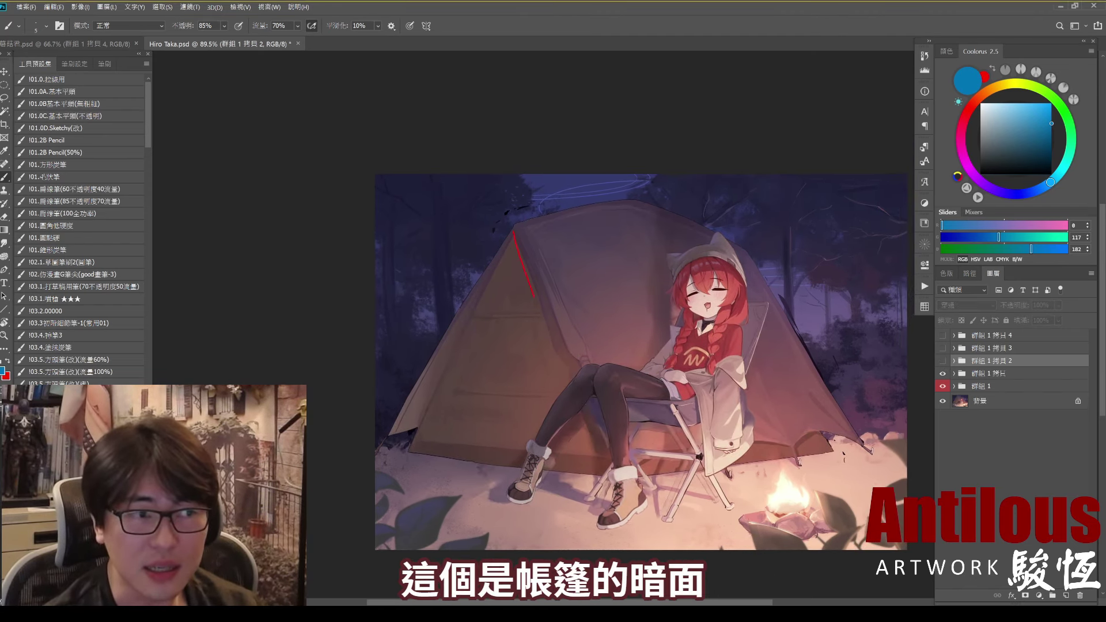
drag(589, 391, 596, 490)
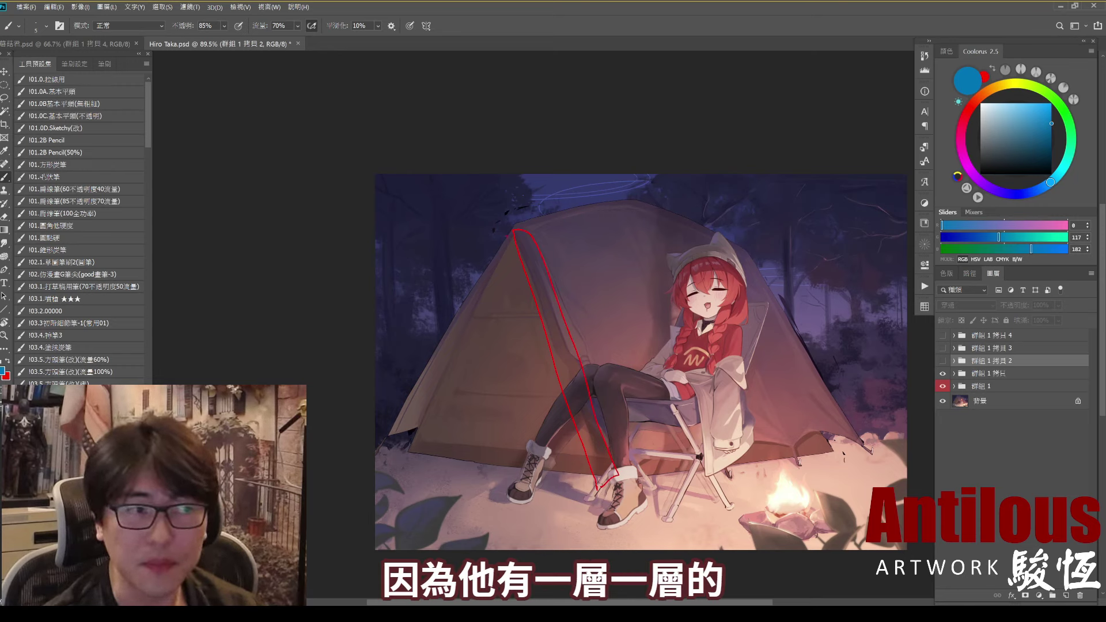
mouse_move(512, 231)
mouse_down()
mouse_move(398, 419)
mouse_move(426, 408)
mouse_up()
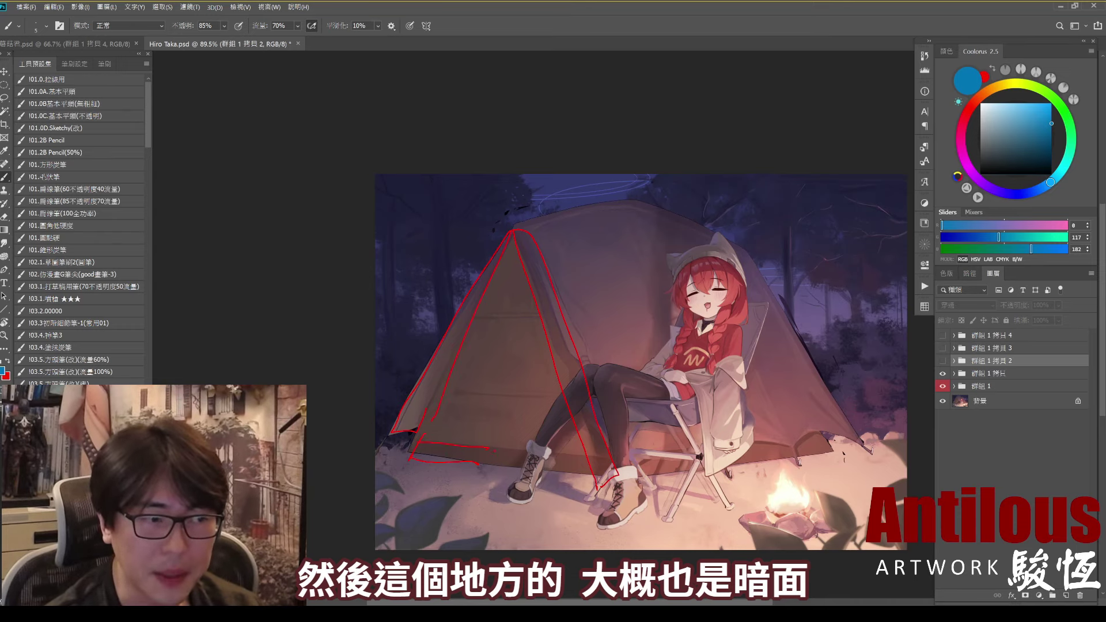
drag(494, 452, 535, 456)
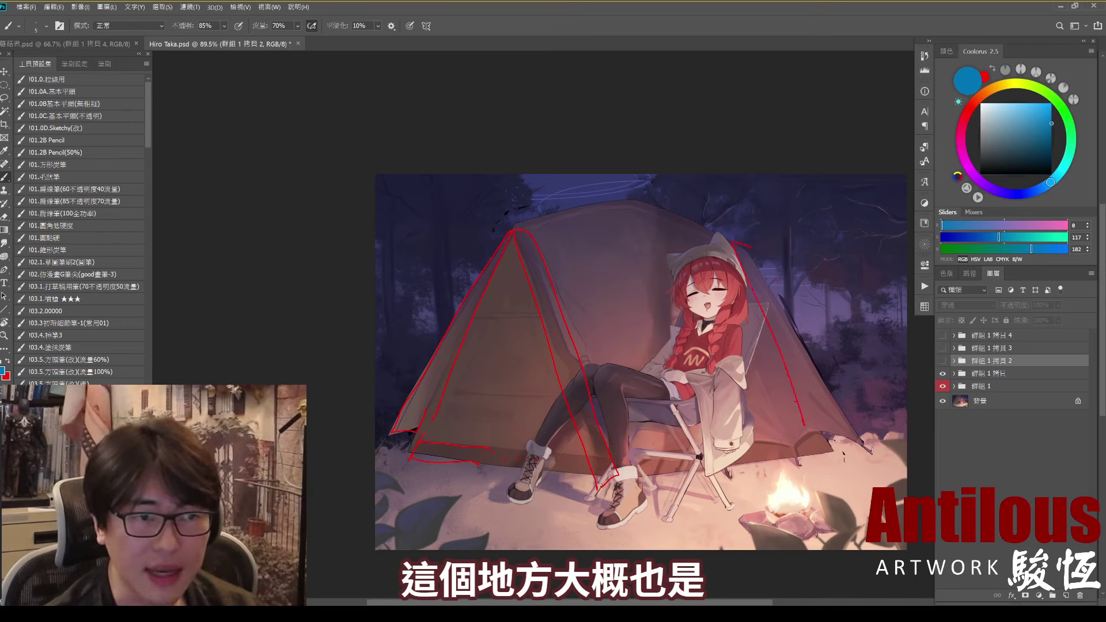
key(ctrl+z)
drag(736, 247, 841, 438)
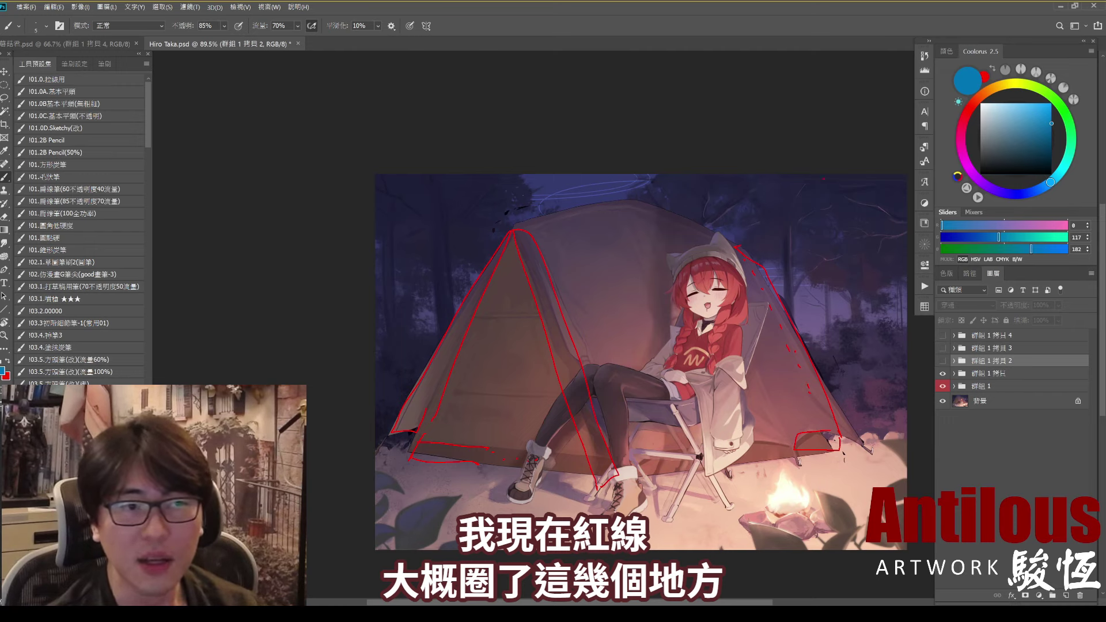
drag(827, 154, 792, 221)
drag(789, 167, 830, 229)
drag(449, 180, 473, 210)
mouse_move(470, 173)
mouse_down()
mouse_move(461, 212)
mouse_move(484, 220)
mouse_up()
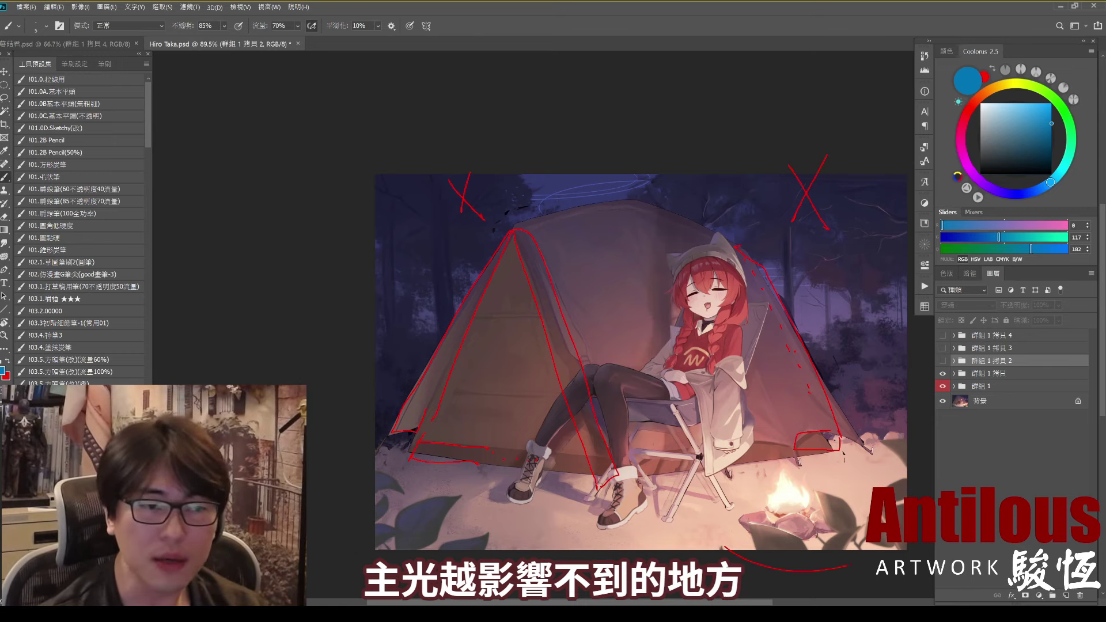
drag(841, 435, 807, 590)
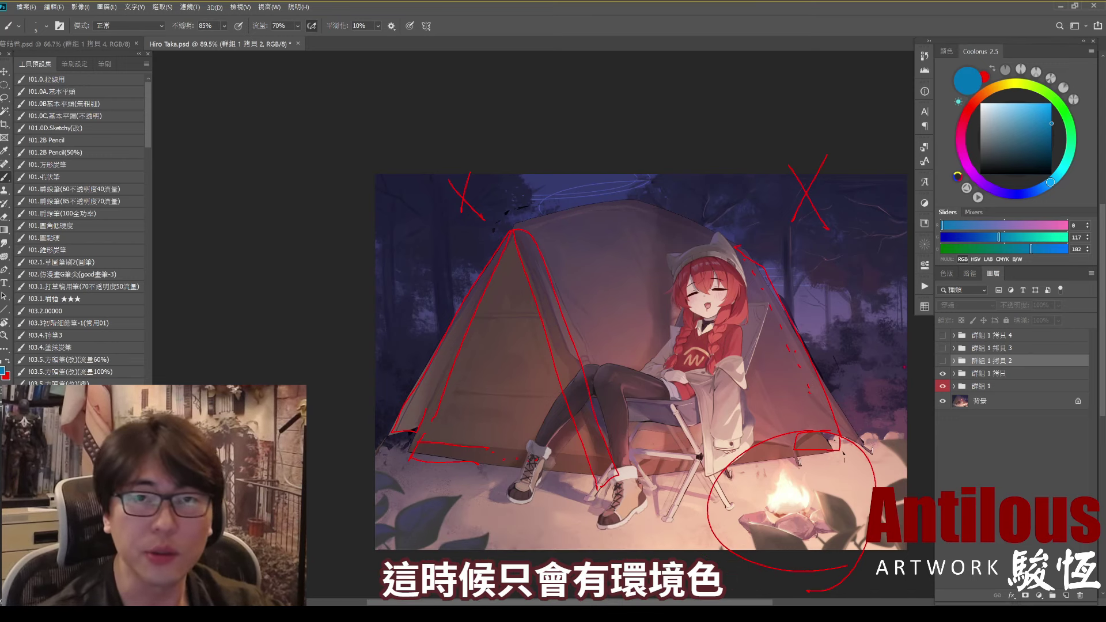
click(942, 373)
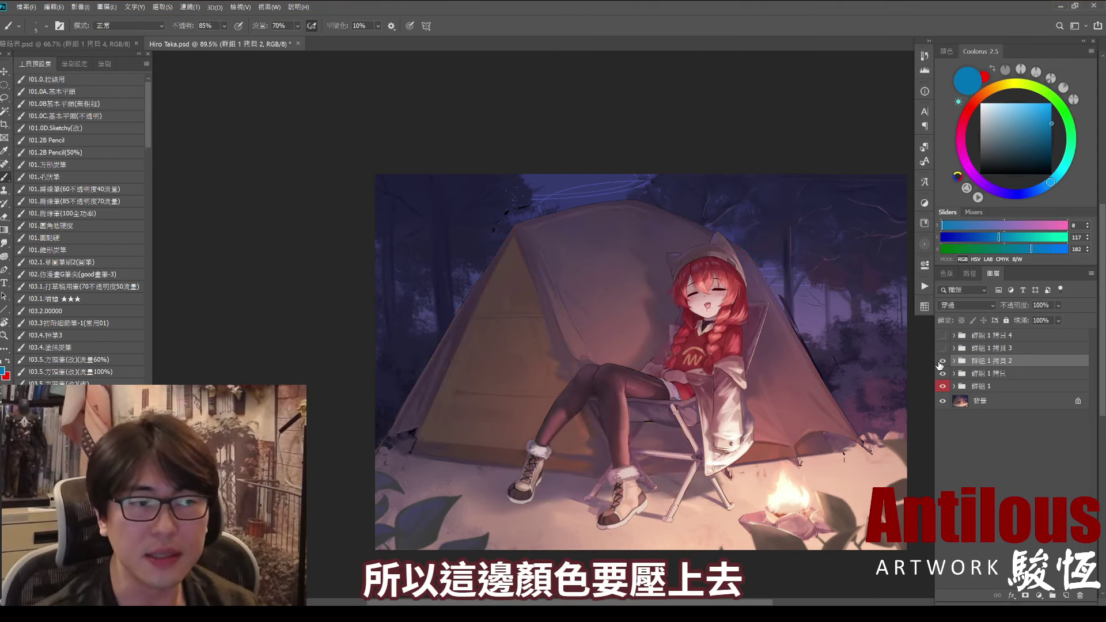
click(942, 360)
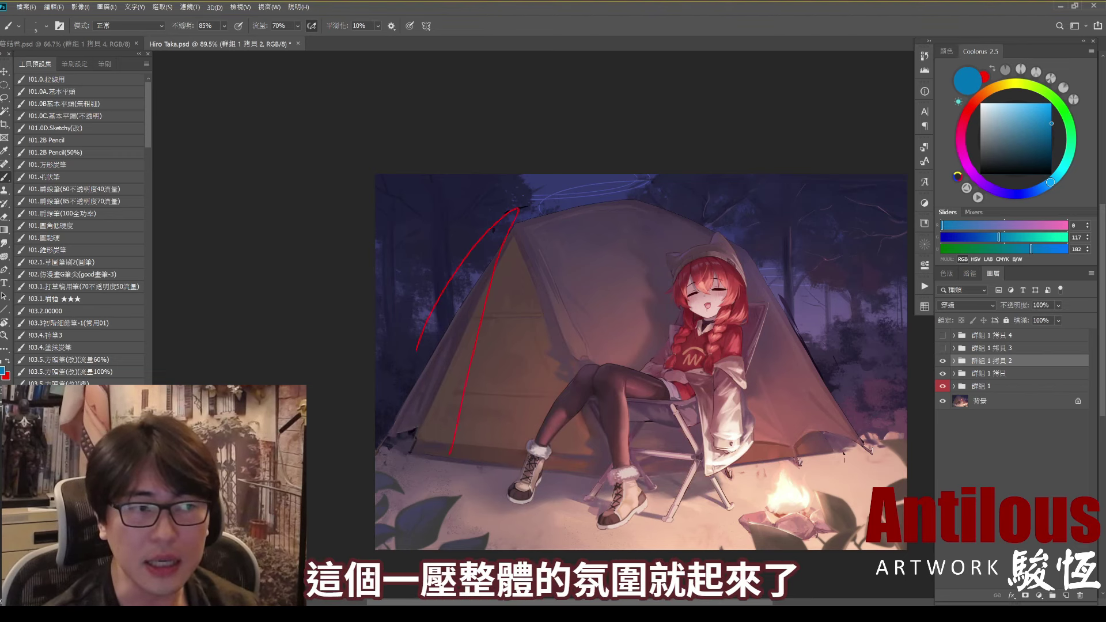
drag(599, 468, 459, 478)
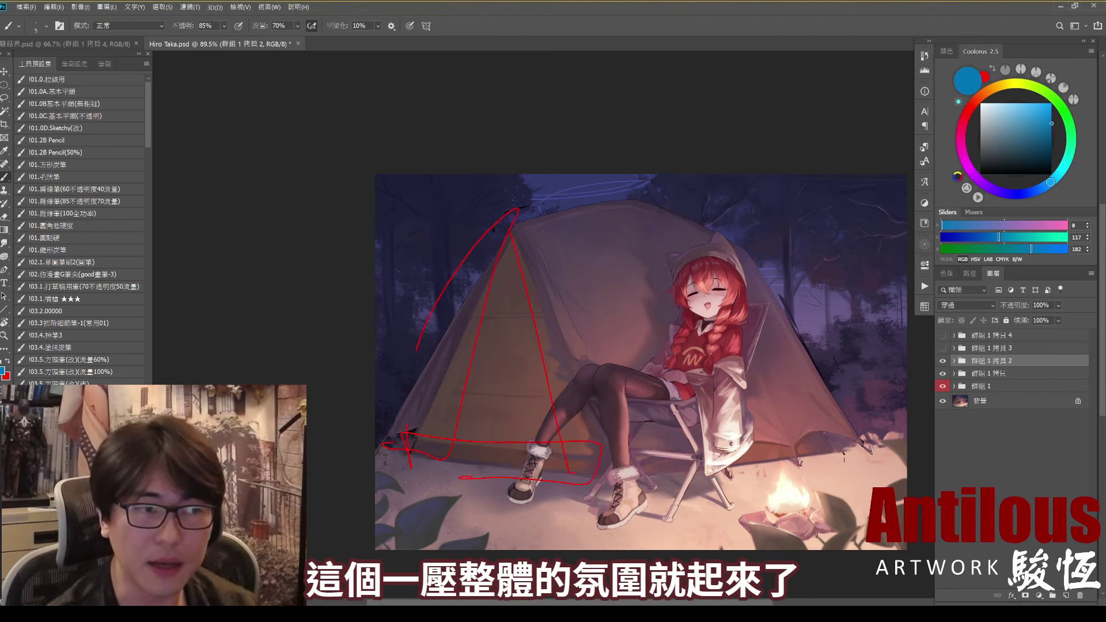
key(ctrl+z)
click(943, 360)
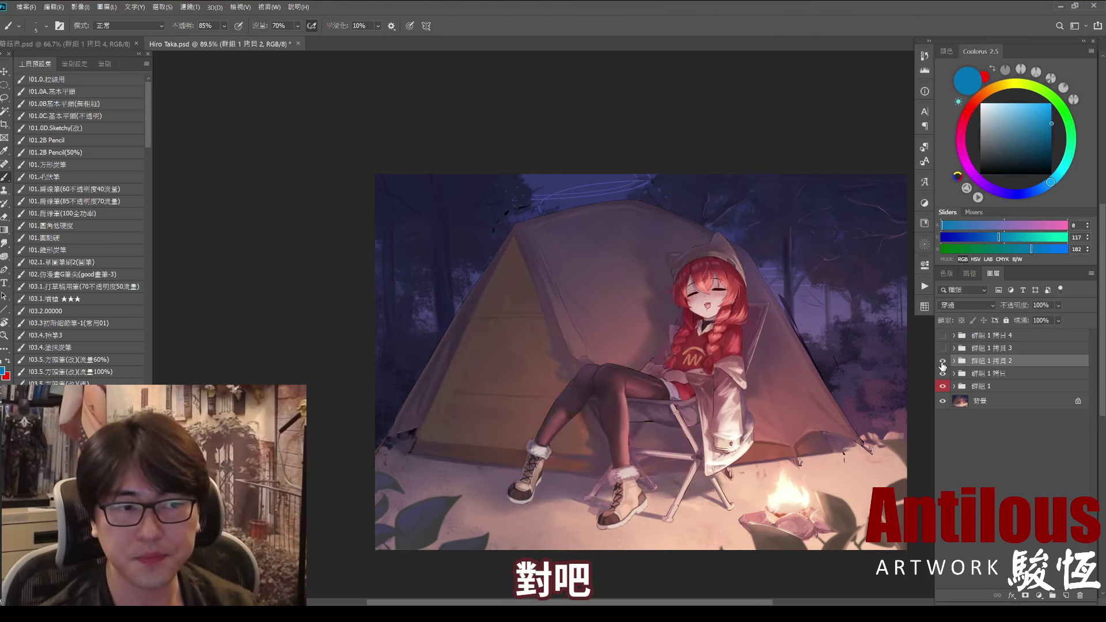
click(943, 362)
click(943, 362)
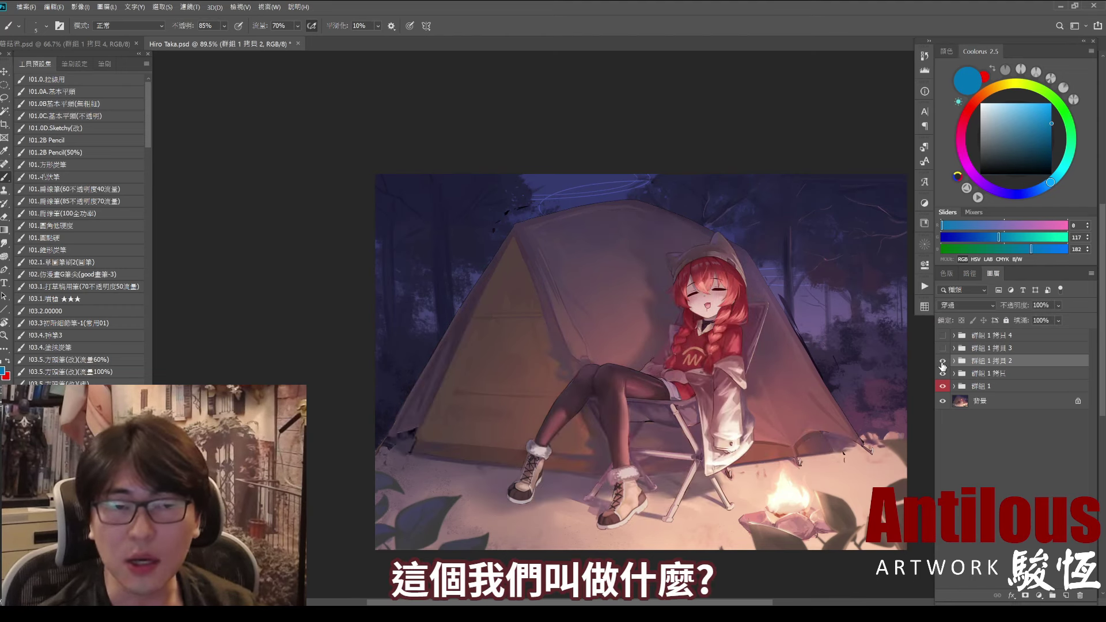
click(943, 362)
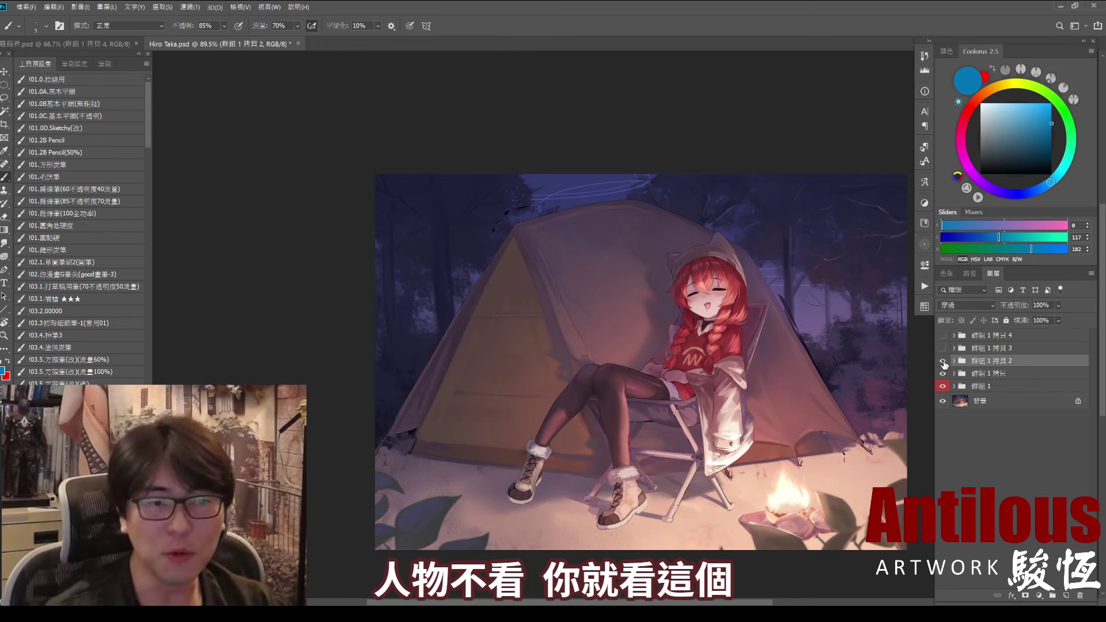
click(943, 362)
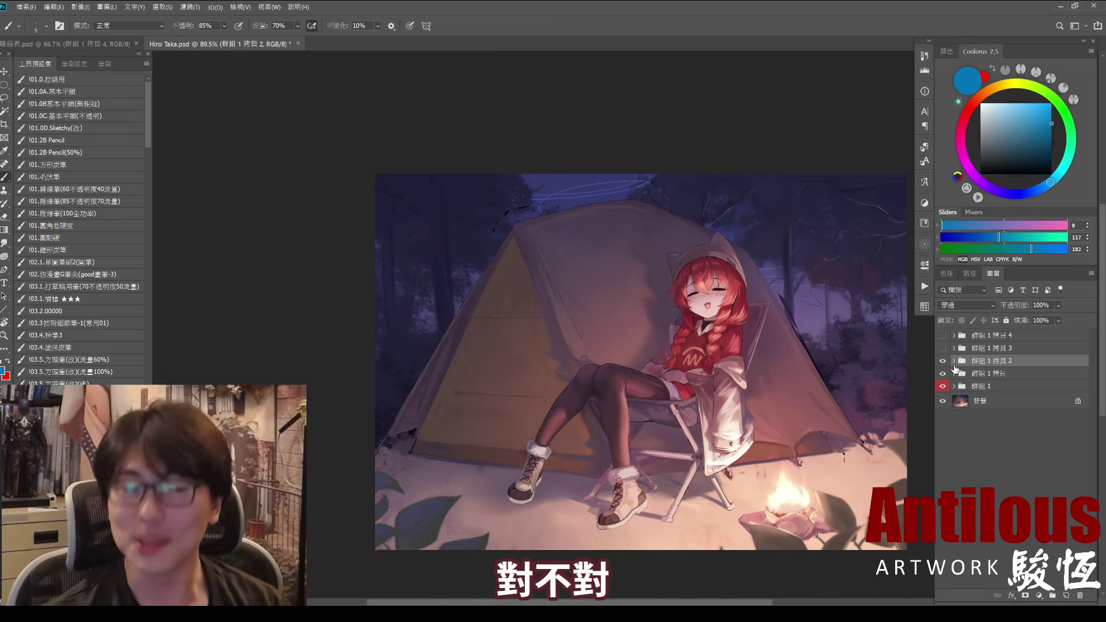
click(943, 363)
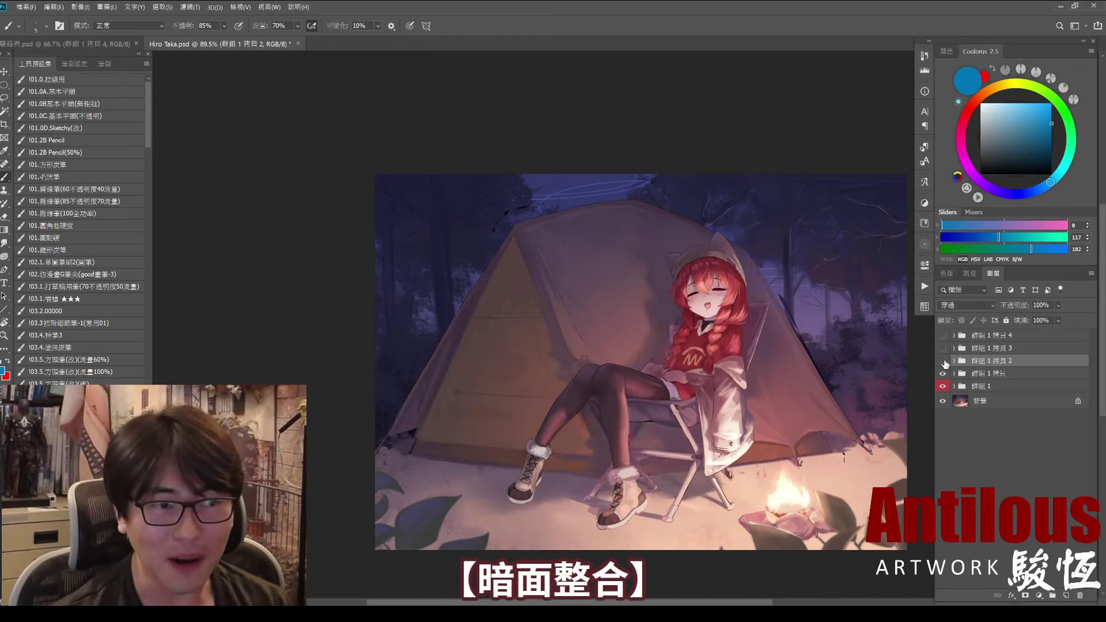
click(943, 363)
click(944, 363)
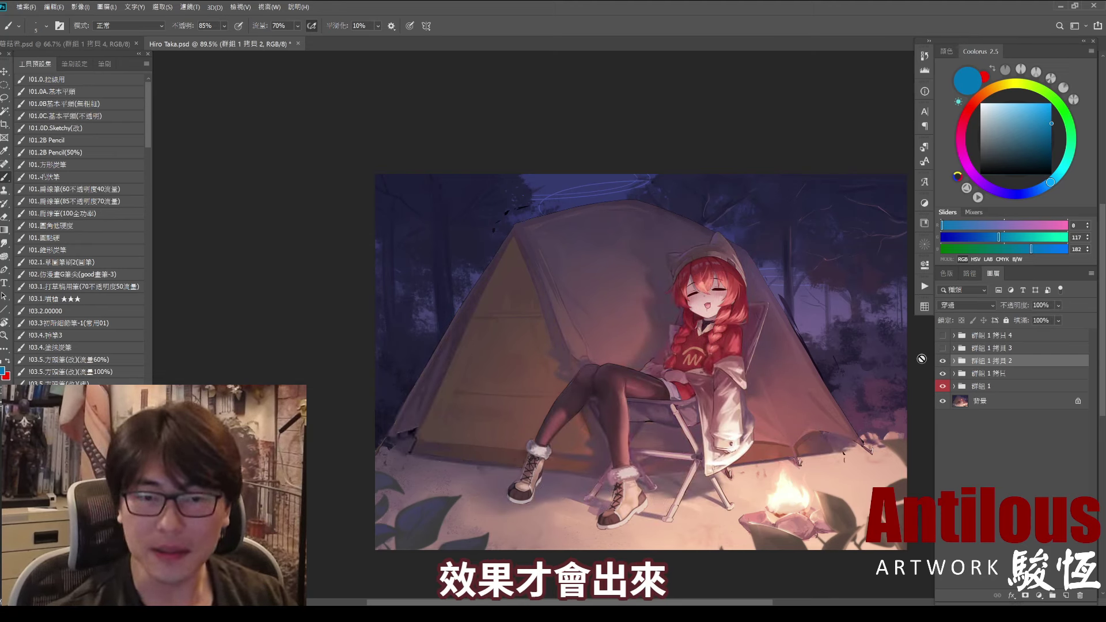
click(945, 367)
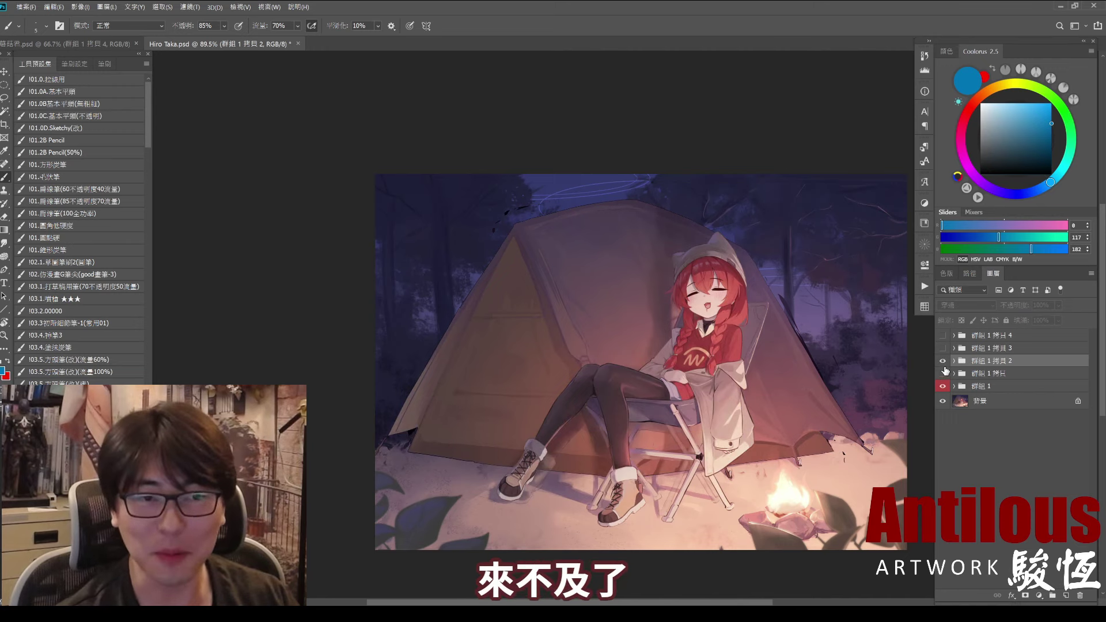
click(945, 368)
click(943, 373)
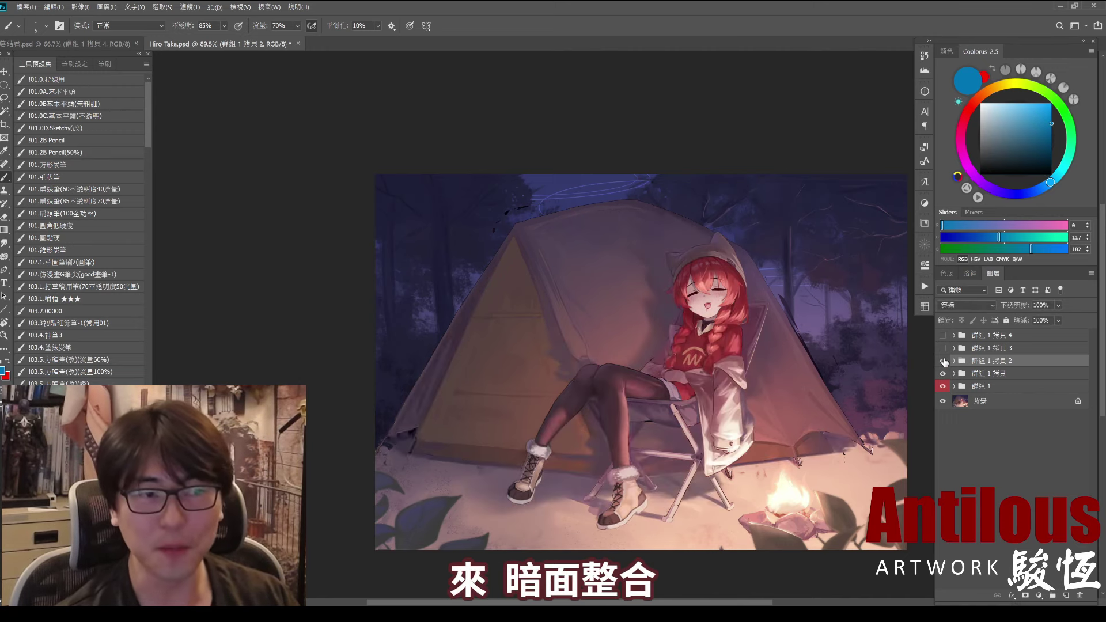
click(959, 348)
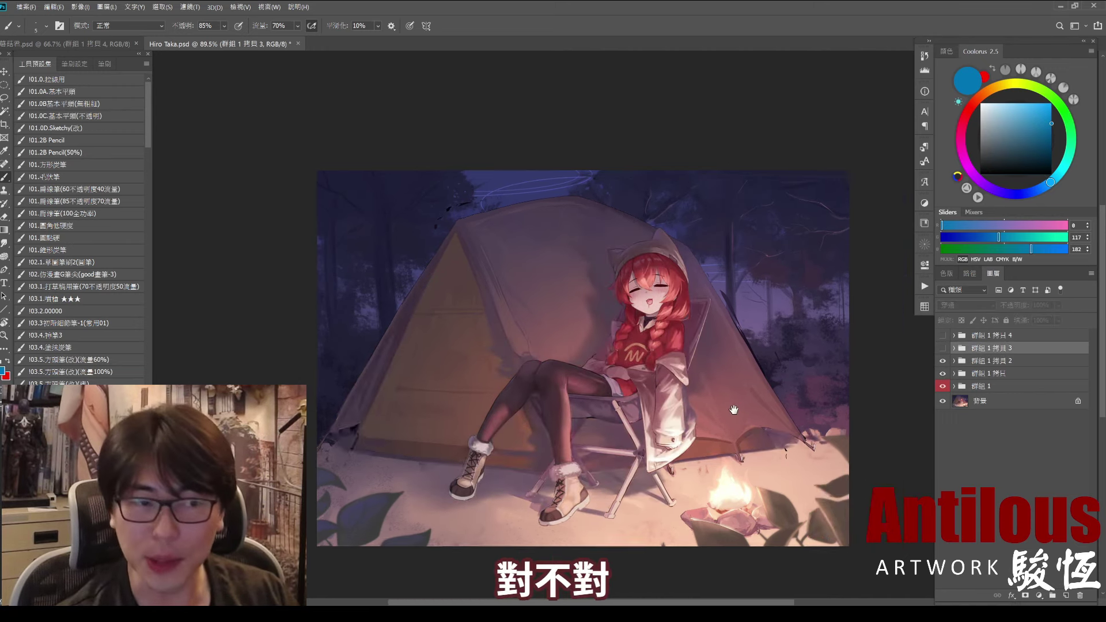
Step: Show 群組 1 拷貝 3 and toggle it to compare the darker foreground plants
click(942, 348)
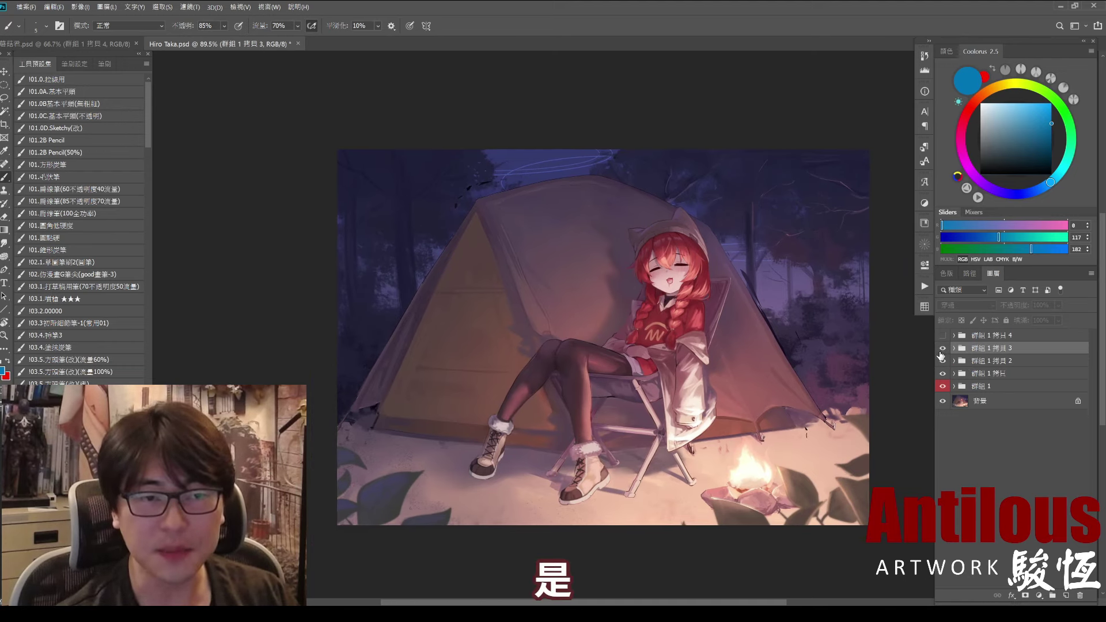
click(941, 355)
click(941, 354)
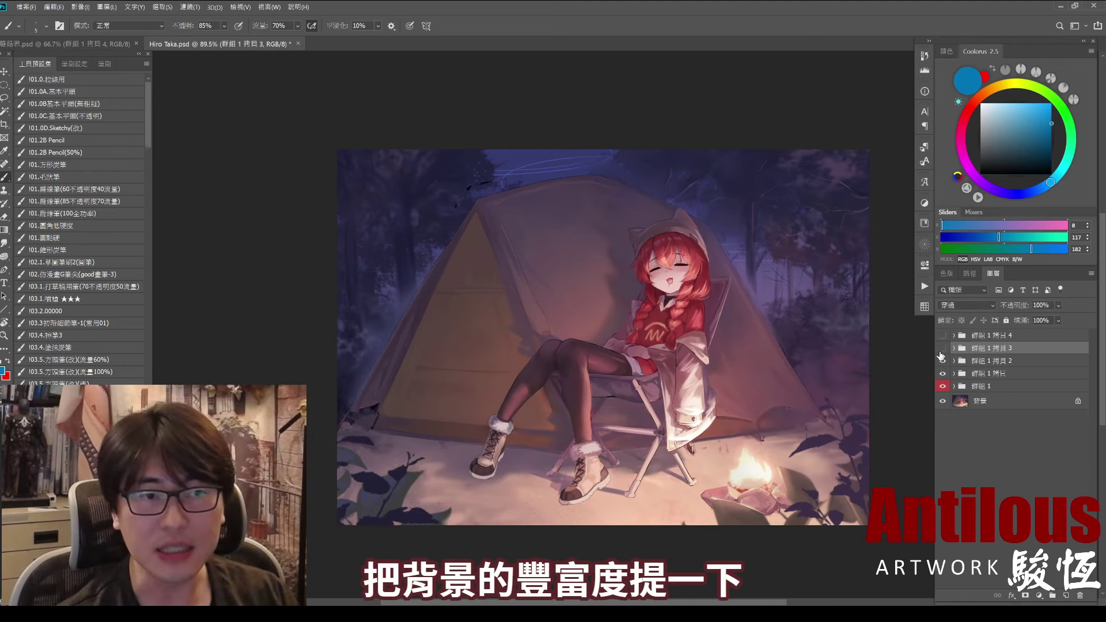
click(942, 350)
click(942, 349)
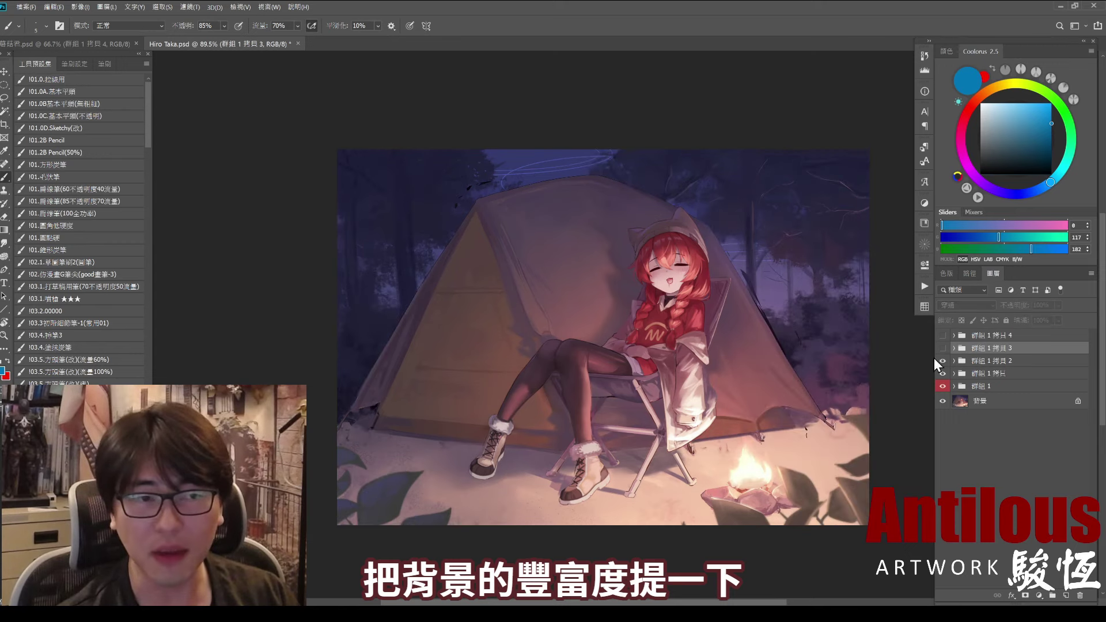
drag(814, 367, 720, 450)
drag(661, 361, 672, 367)
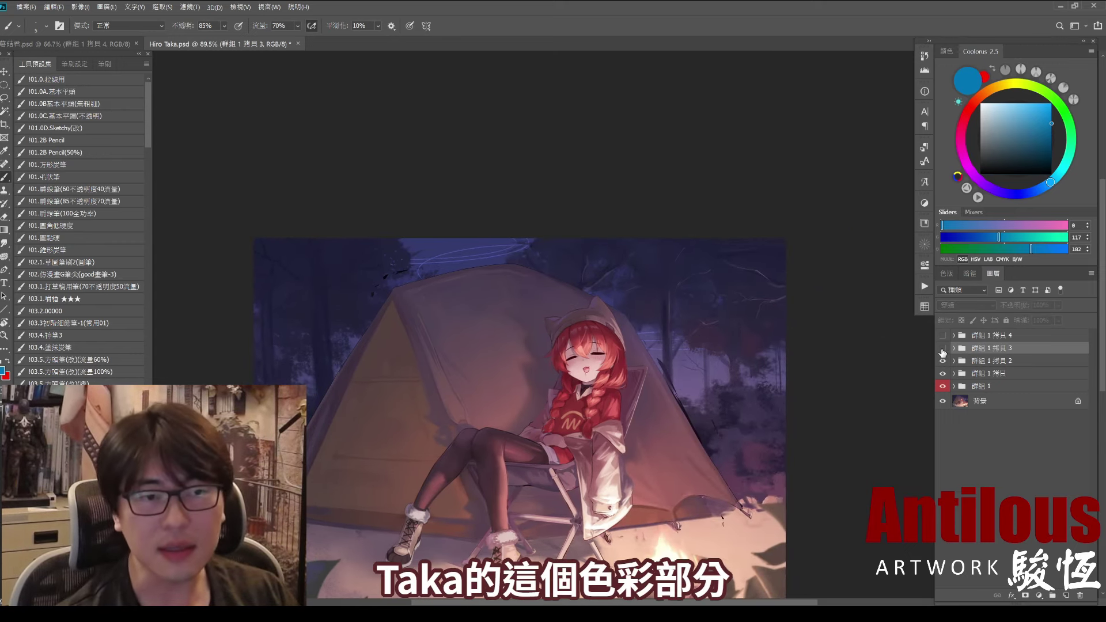
Step: Flick the foreground plants group on and off again, then reposition the painting in view
click(943, 349)
click(942, 349)
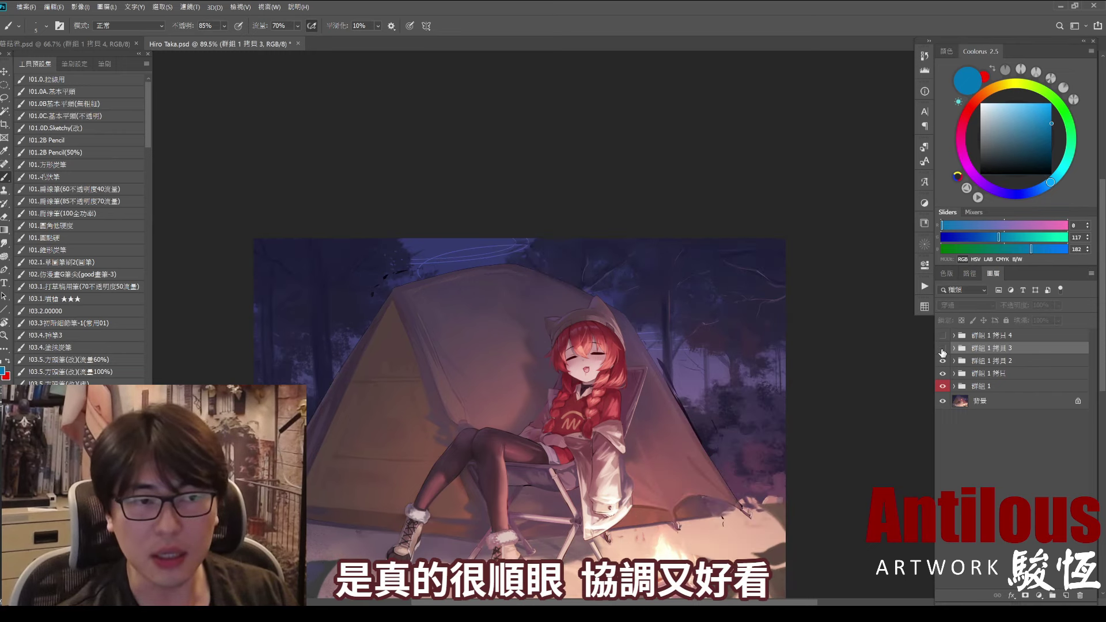
click(942, 349)
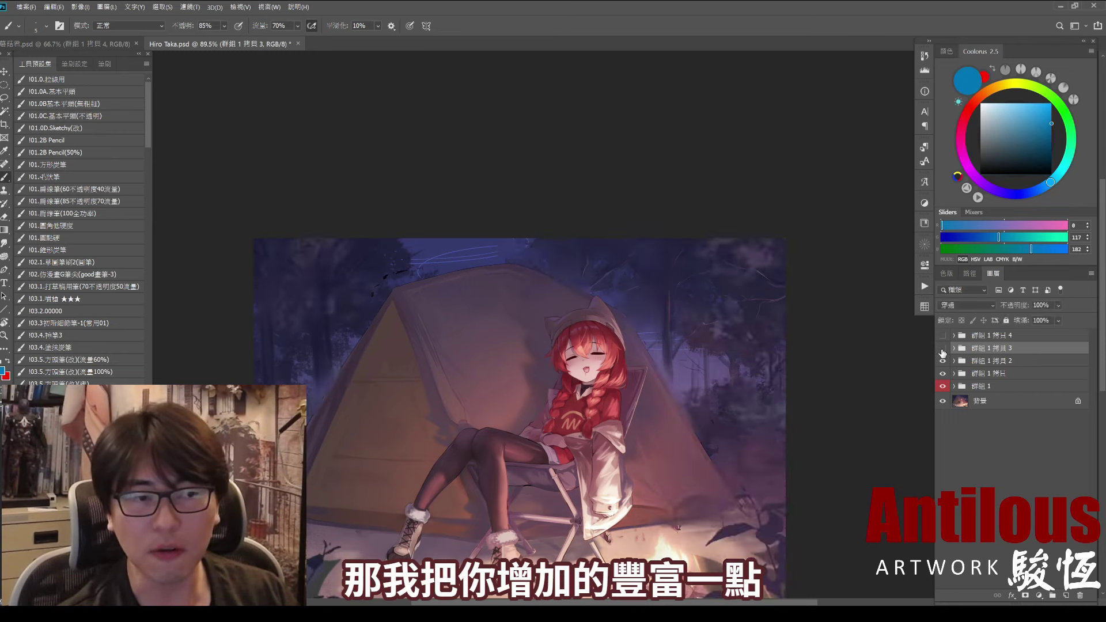
click(942, 349)
click(942, 349)
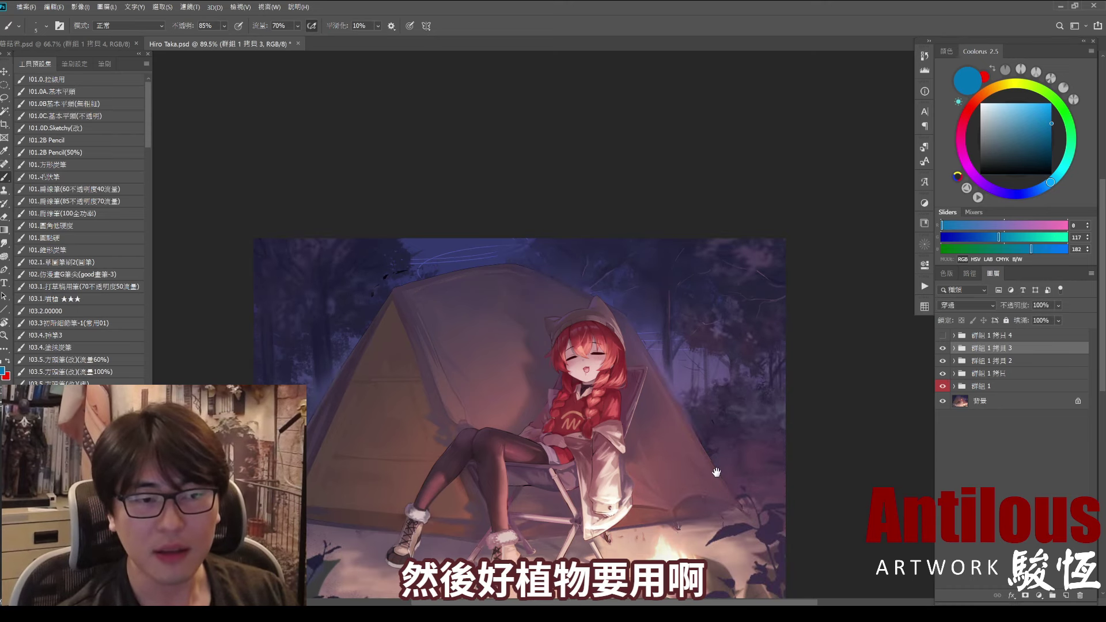
mouse_move(790, 546)
mouse_down()
mouse_move(901, 361)
mouse_move(852, 387)
mouse_move(890, 363)
mouse_up()
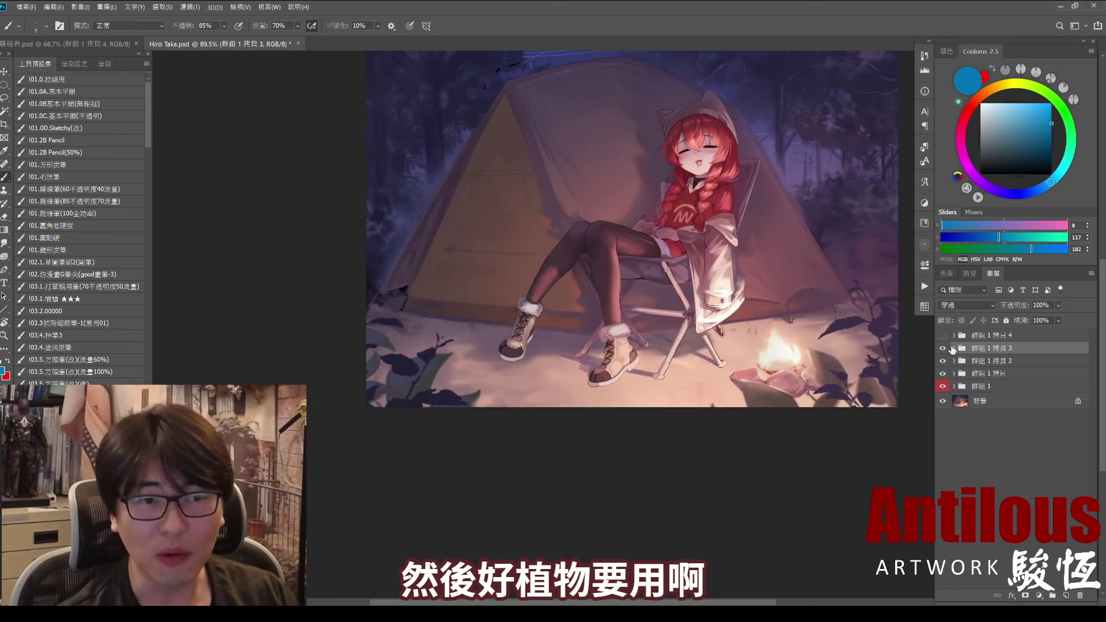
drag(403, 415, 326, 400)
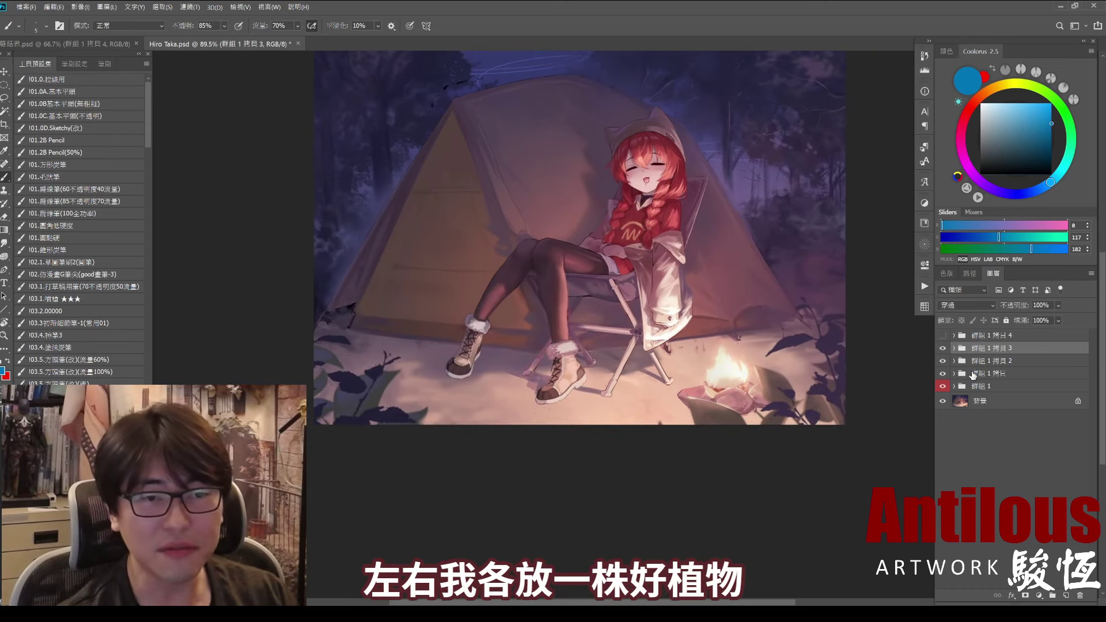
Step: Compare the plants once more, leave 群組 1 拷貝 3 visible, select 群組 1 拷貝 4 and zoom out
click(943, 349)
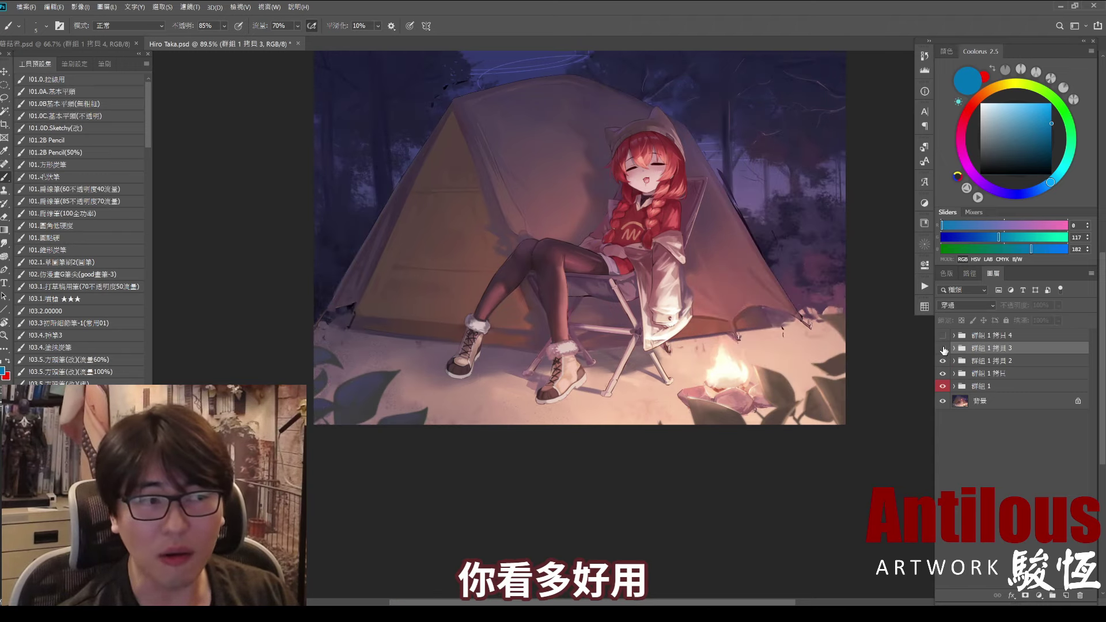
click(943, 349)
click(943, 348)
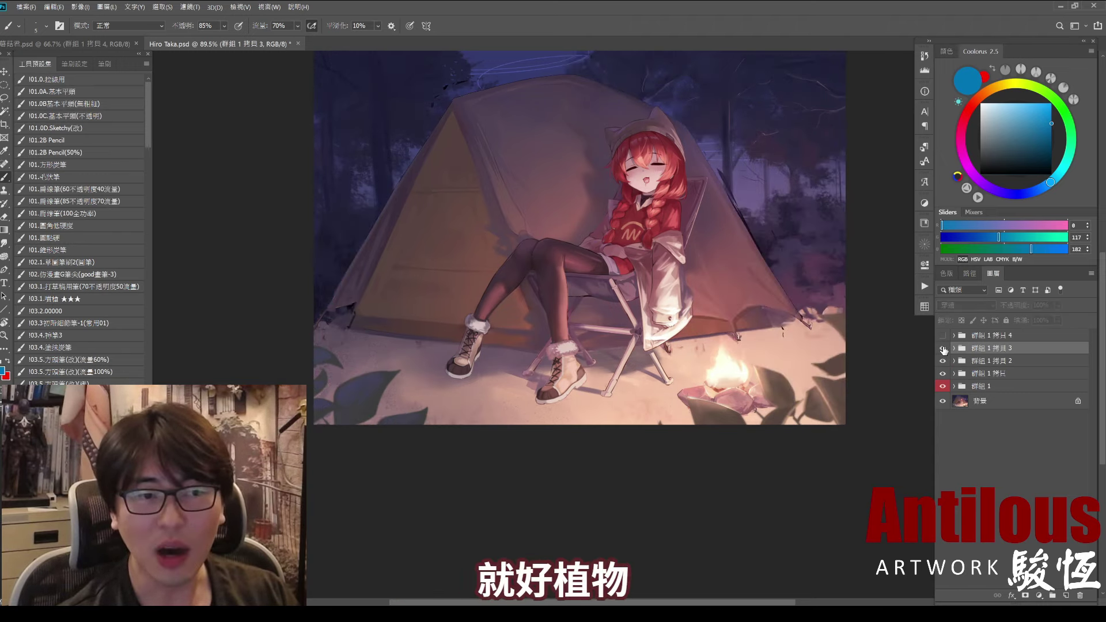
click(943, 349)
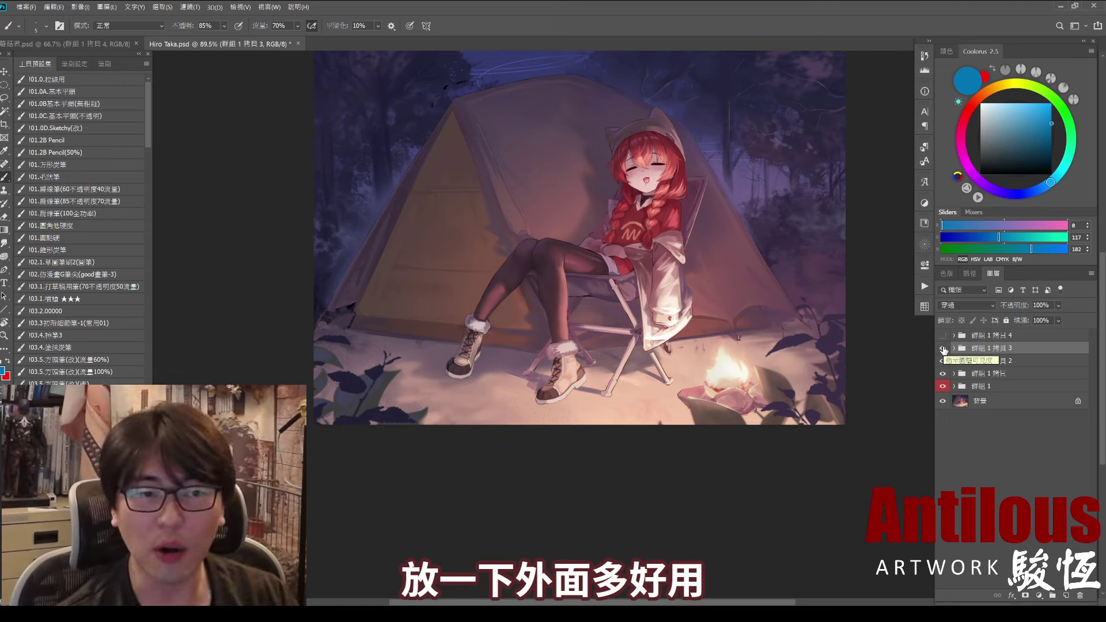
click(942, 349)
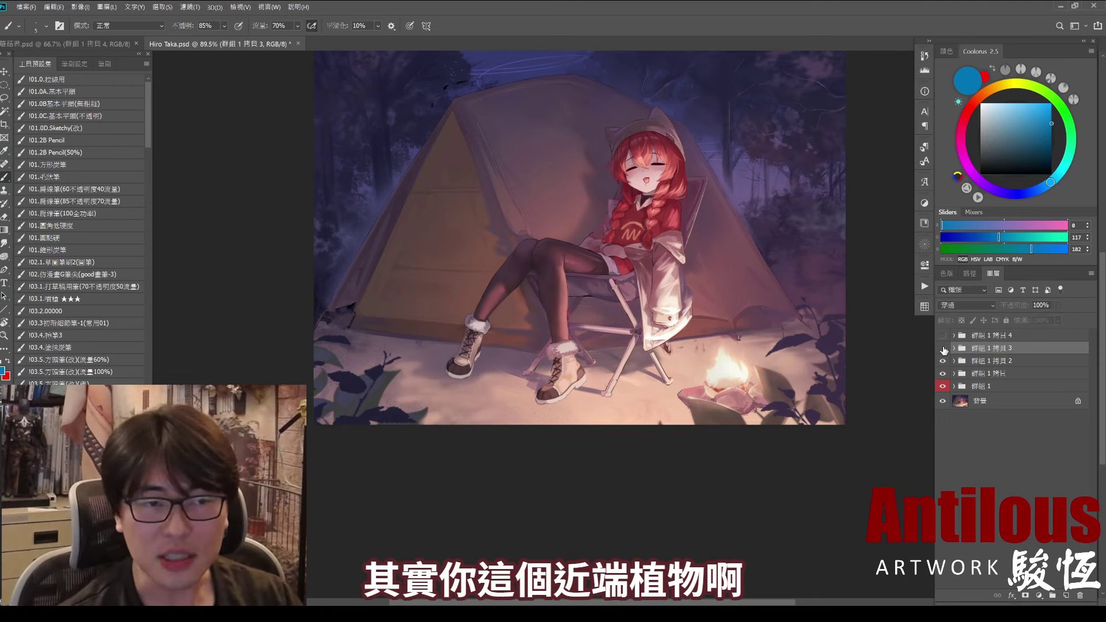
click(943, 349)
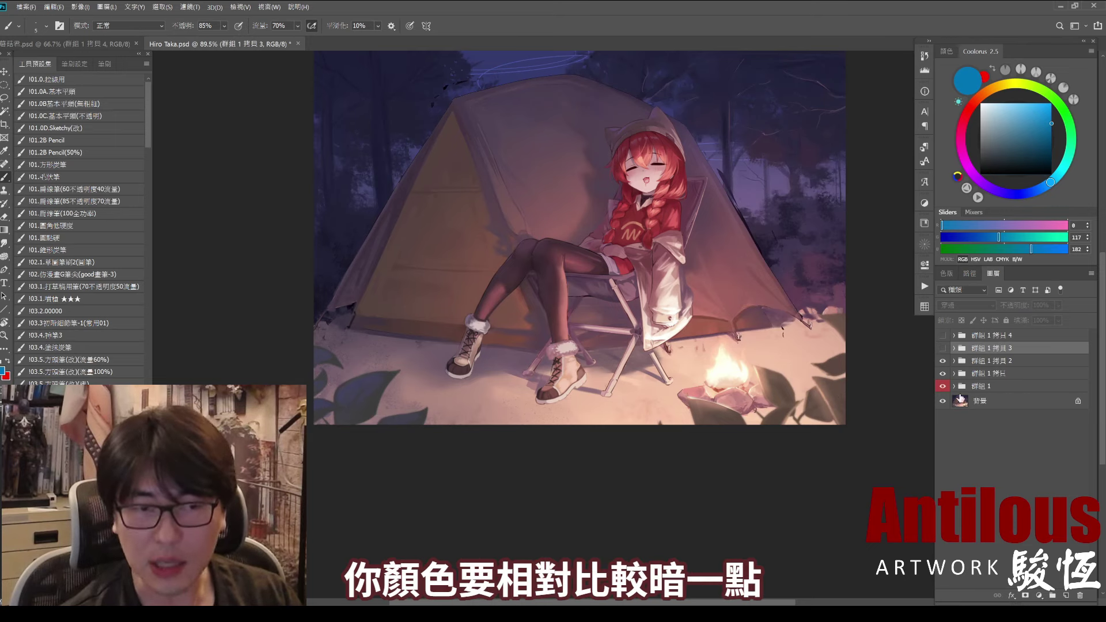
click(943, 349)
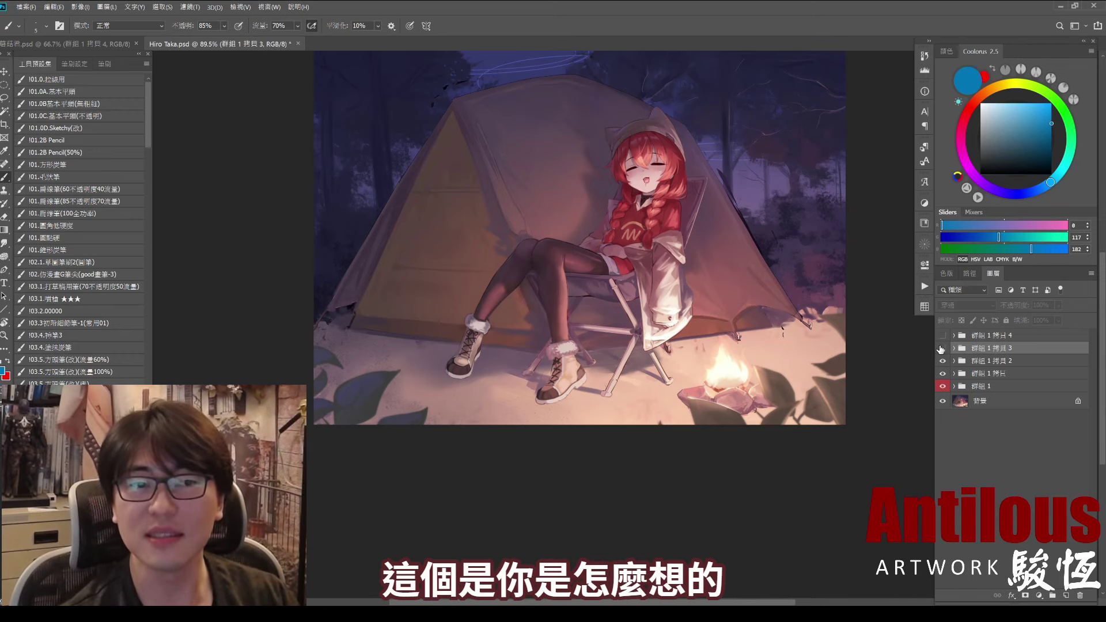
click(942, 349)
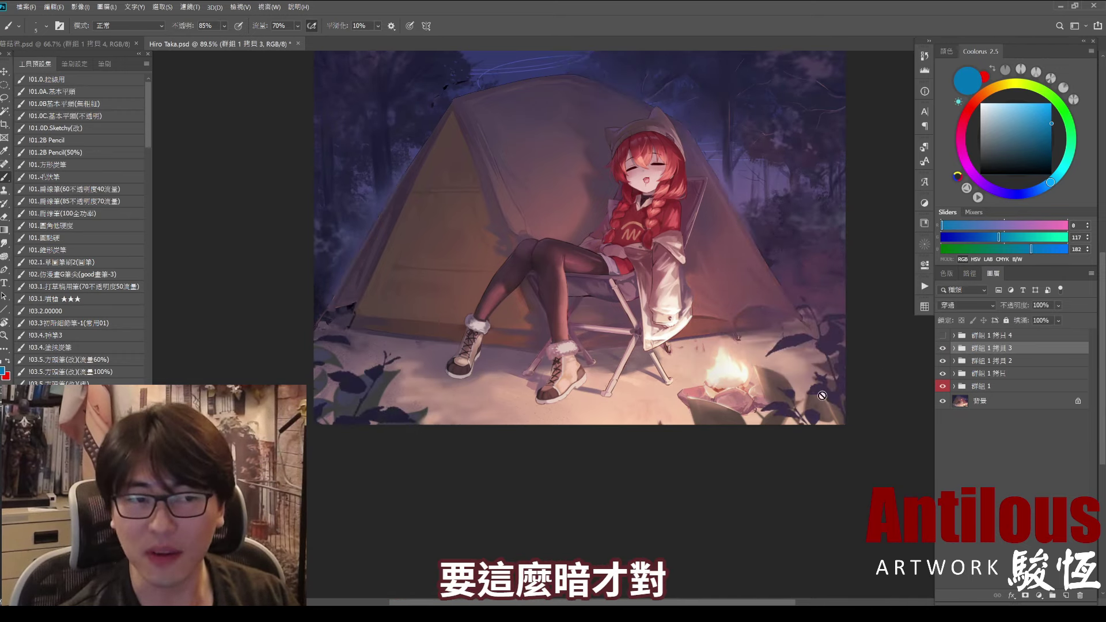
click(991, 335)
alt+click(821, 399)
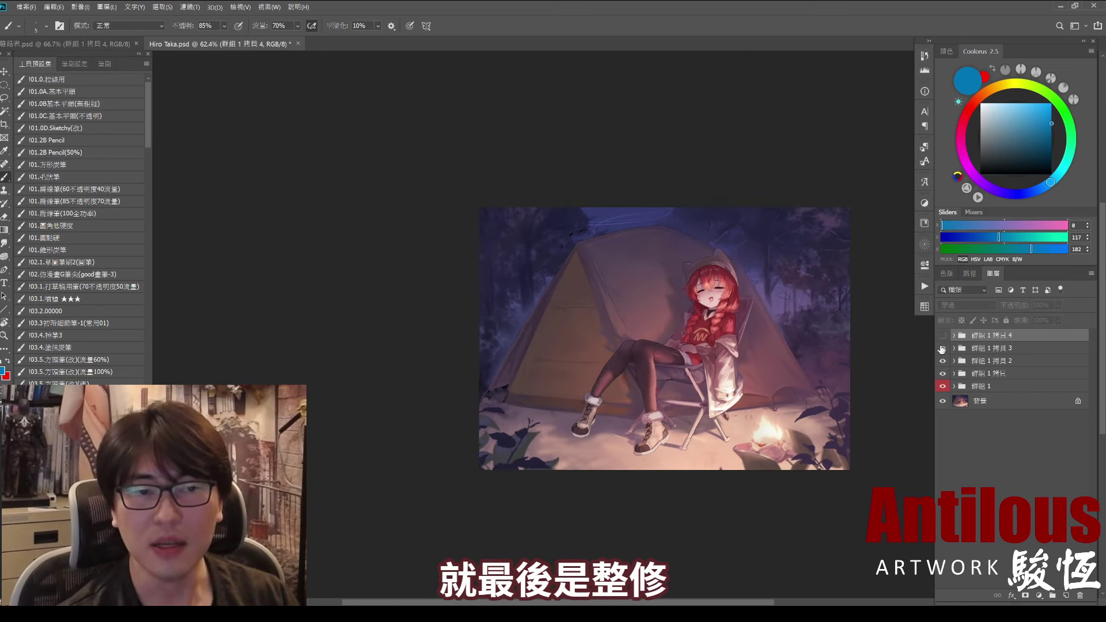
Step: Reveal 群組 1 拷貝 4's fireflies and campfire glow, zooming in on the character and back out
click(943, 336)
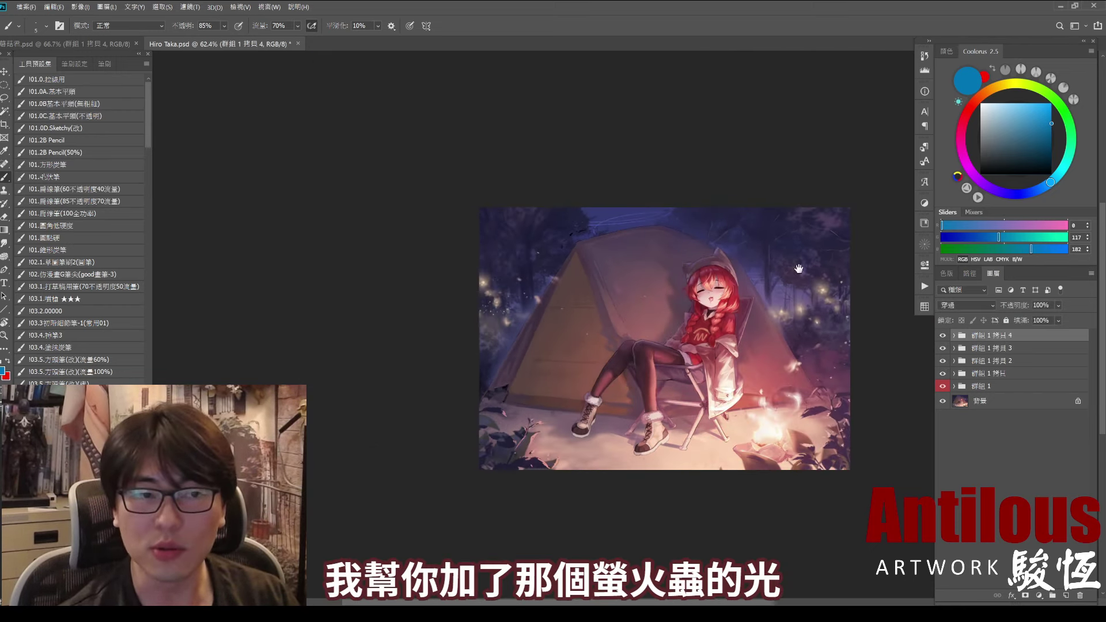
scroll(800, 380, up, 5)
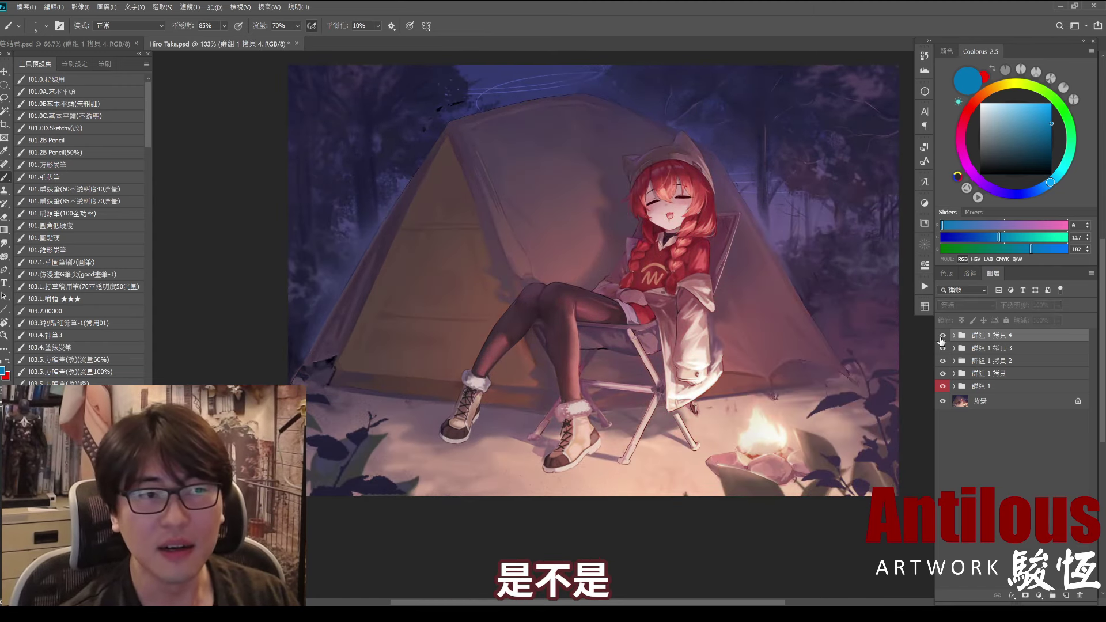
click(720, 231)
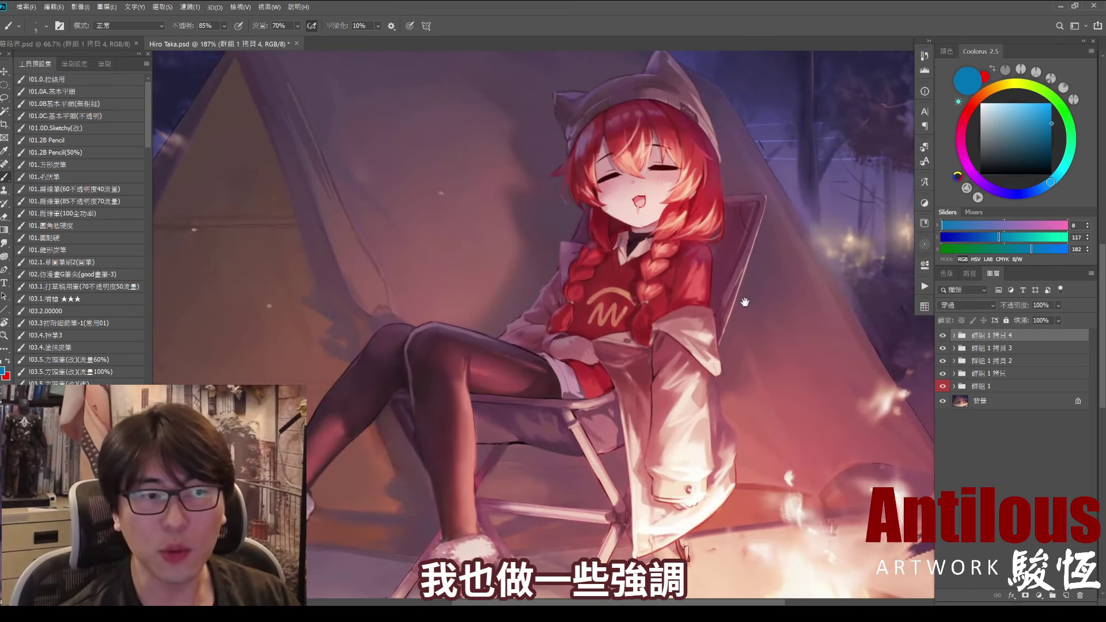
alt+click(724, 327)
click(943, 337)
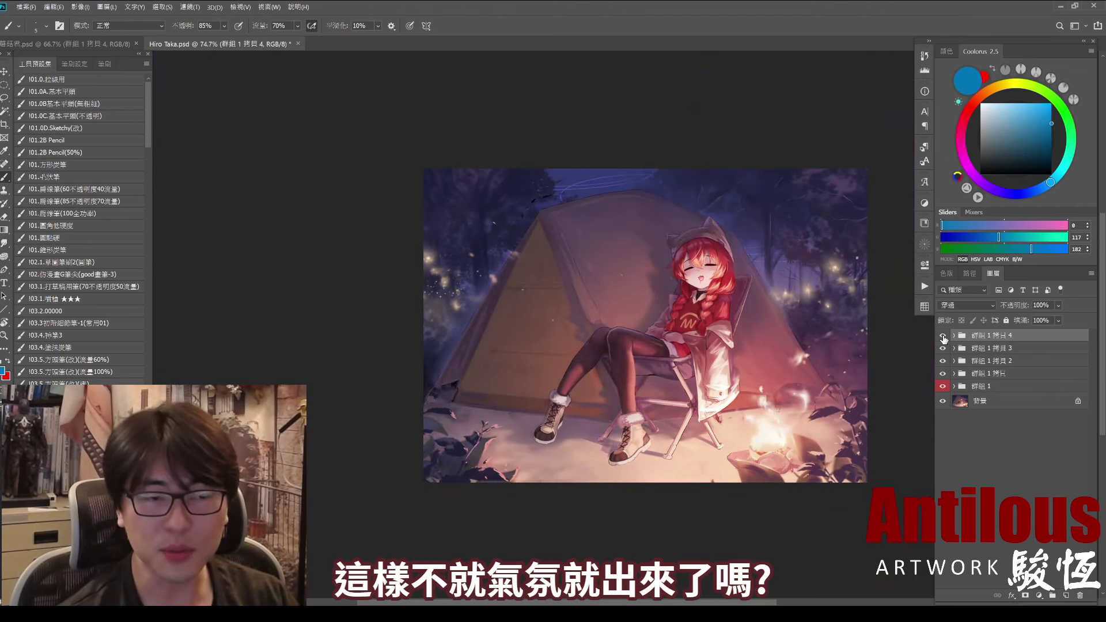
Step: Hide 群組 1 拷貝 3, 拷貝 2 and 拷貝, then toggle 群組 1 拷貝 4 to compare, ending visible
drag(943, 348, 943, 374)
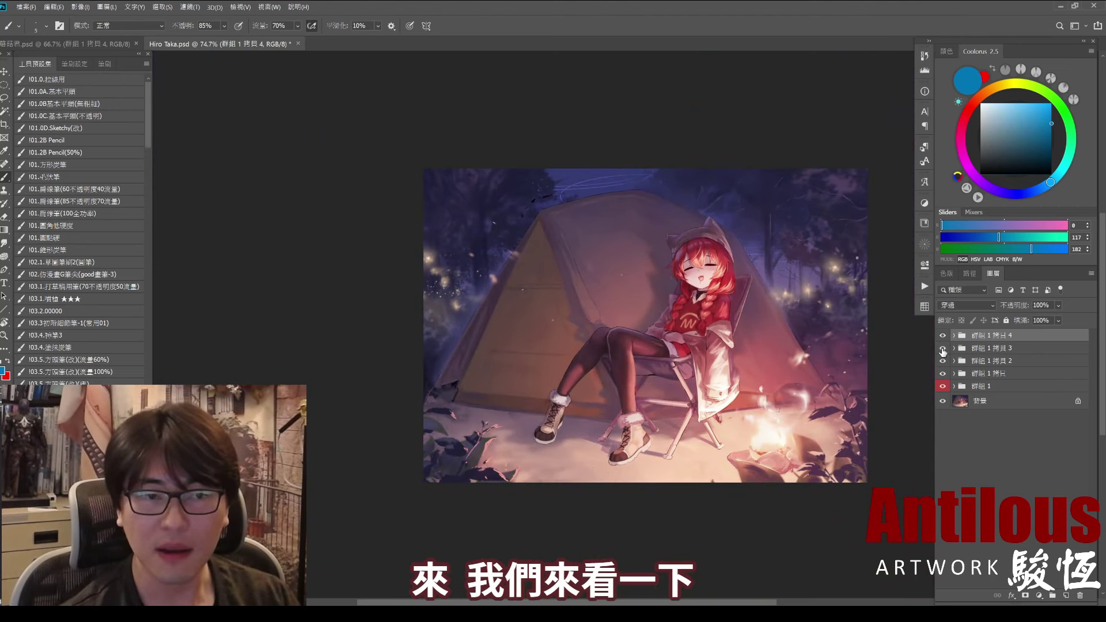
click(943, 336)
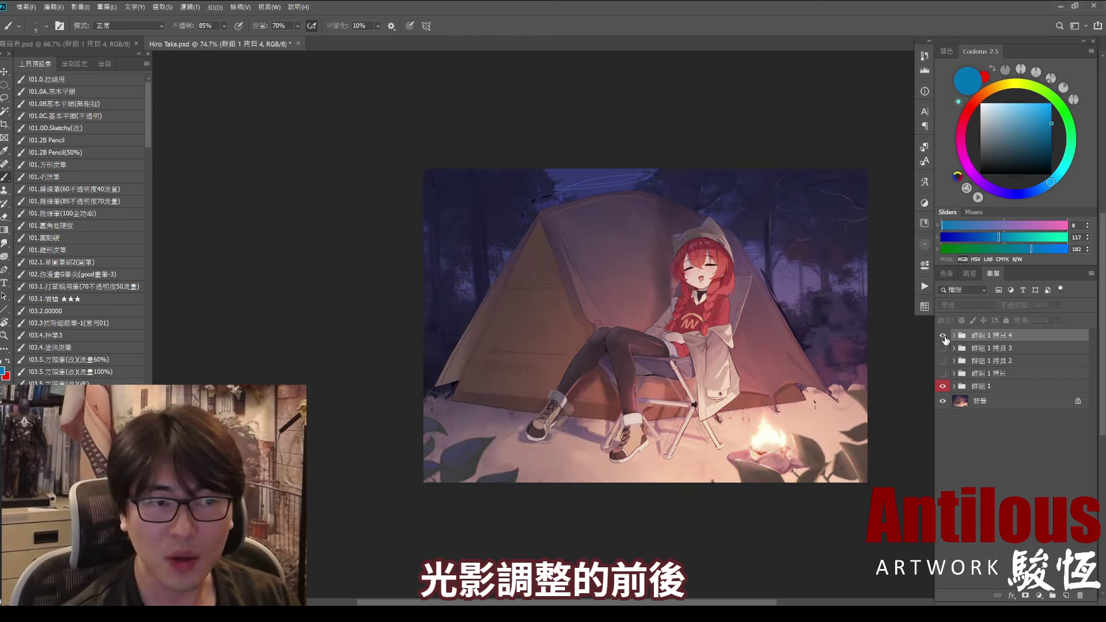
click(942, 336)
click(943, 336)
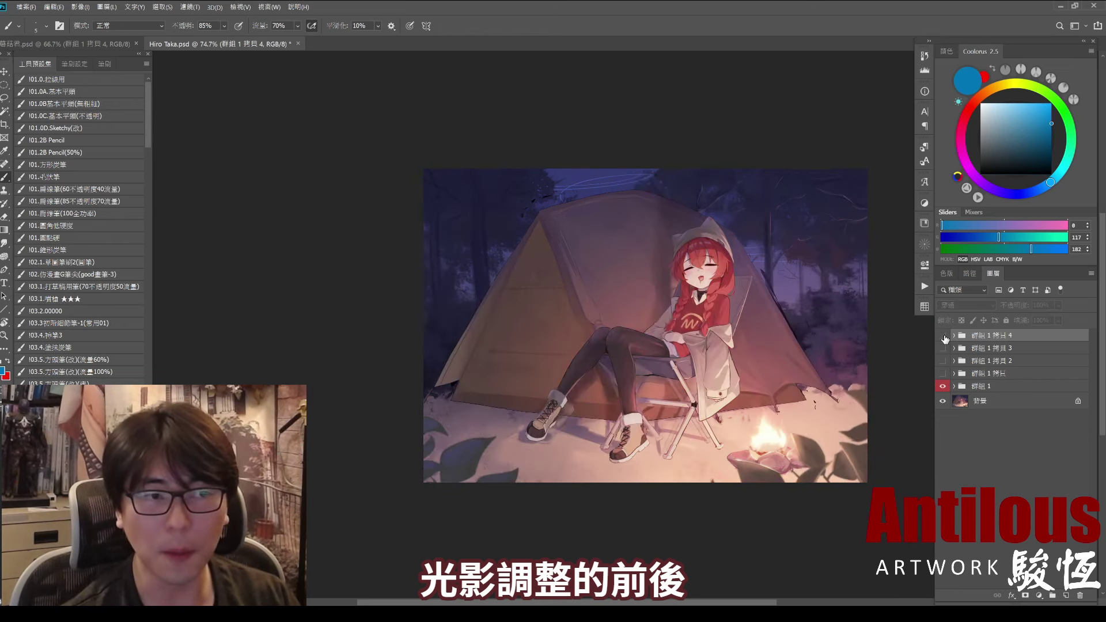
click(943, 336)
click(942, 336)
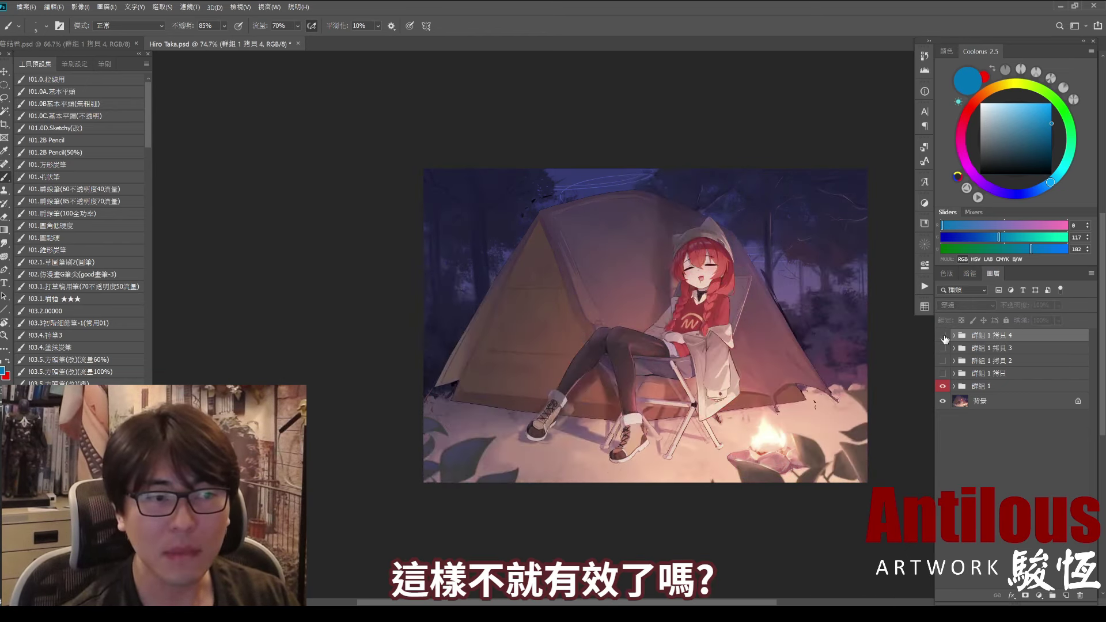
click(943, 337)
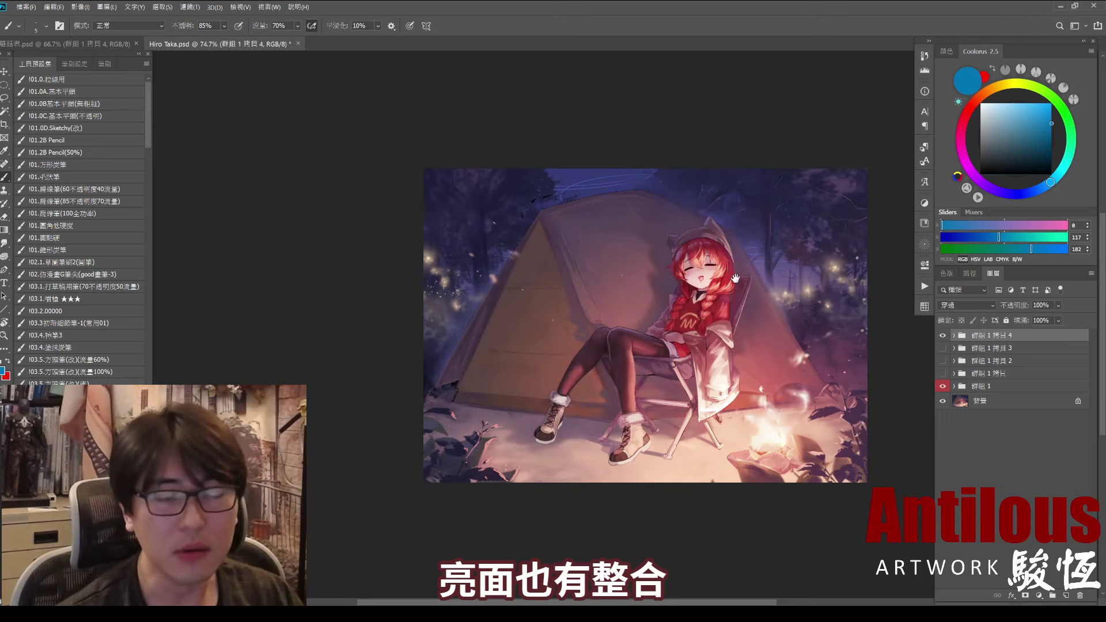
drag(735, 279, 687, 295)
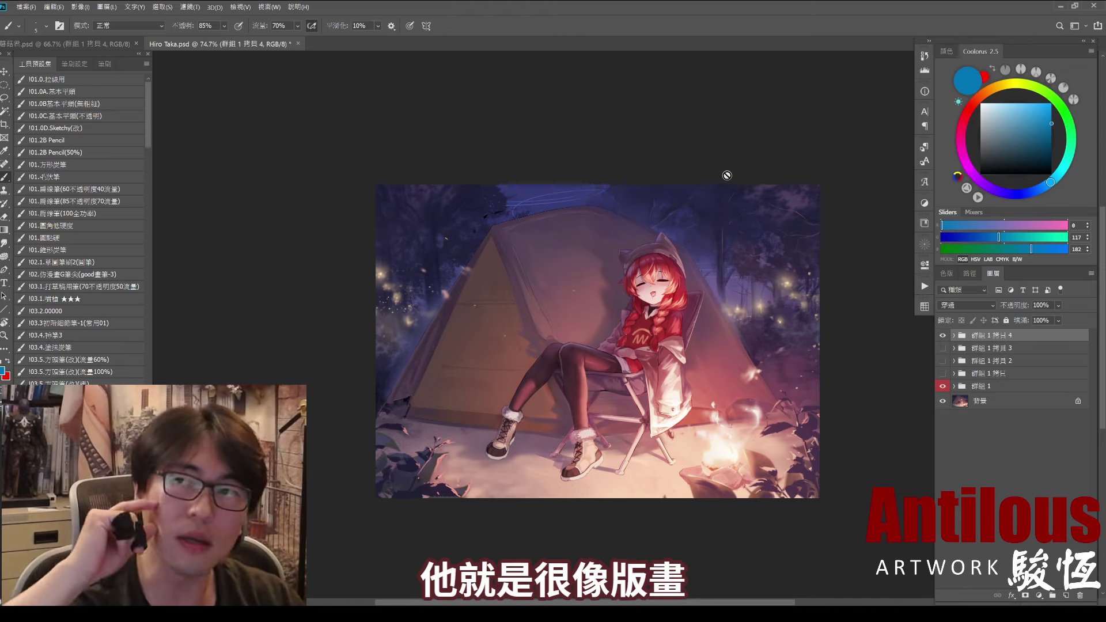
Step: Close the painting document, bringing up the prompt to save changes
click(298, 43)
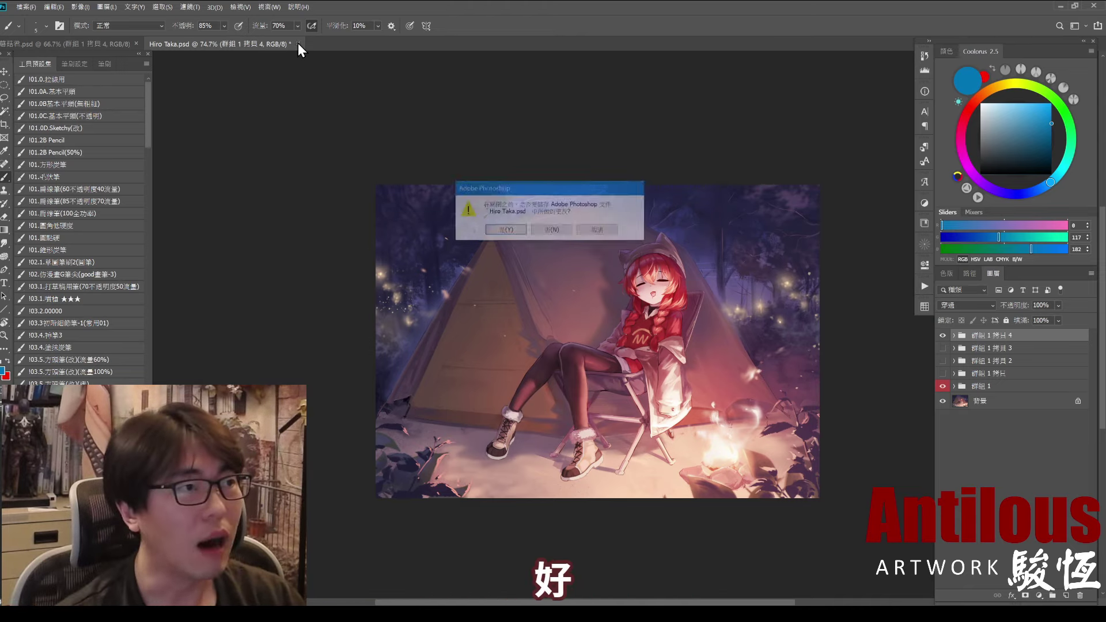